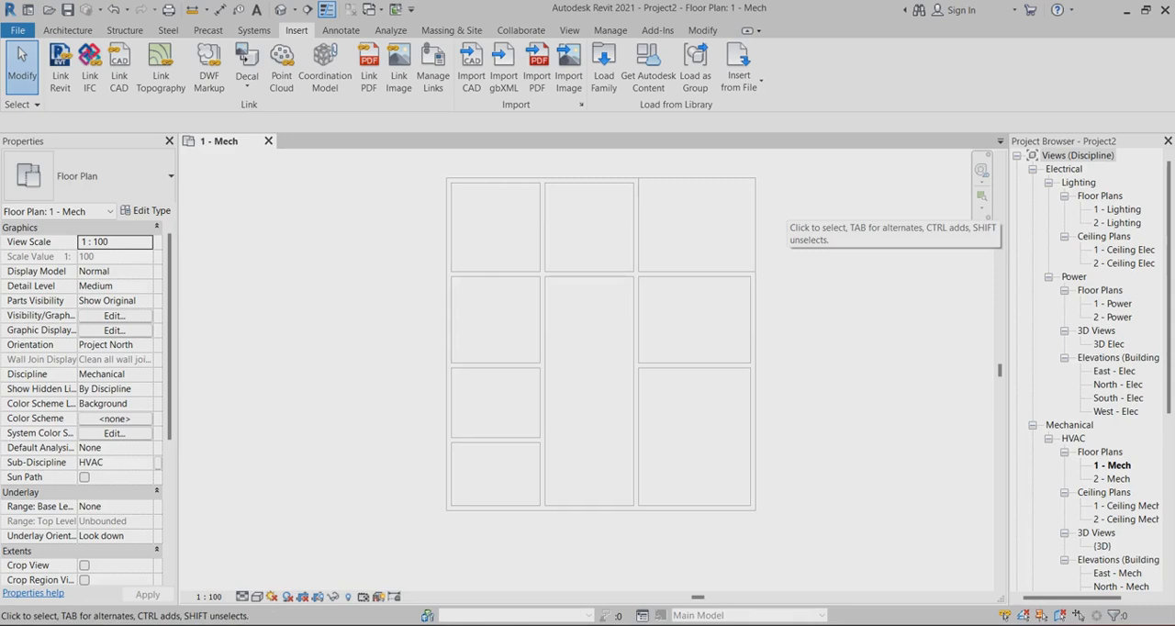
Check the Room Bounding setting in the type properties of the linked Project-hvac.rvt model
scroll(678, 226, up, 1)
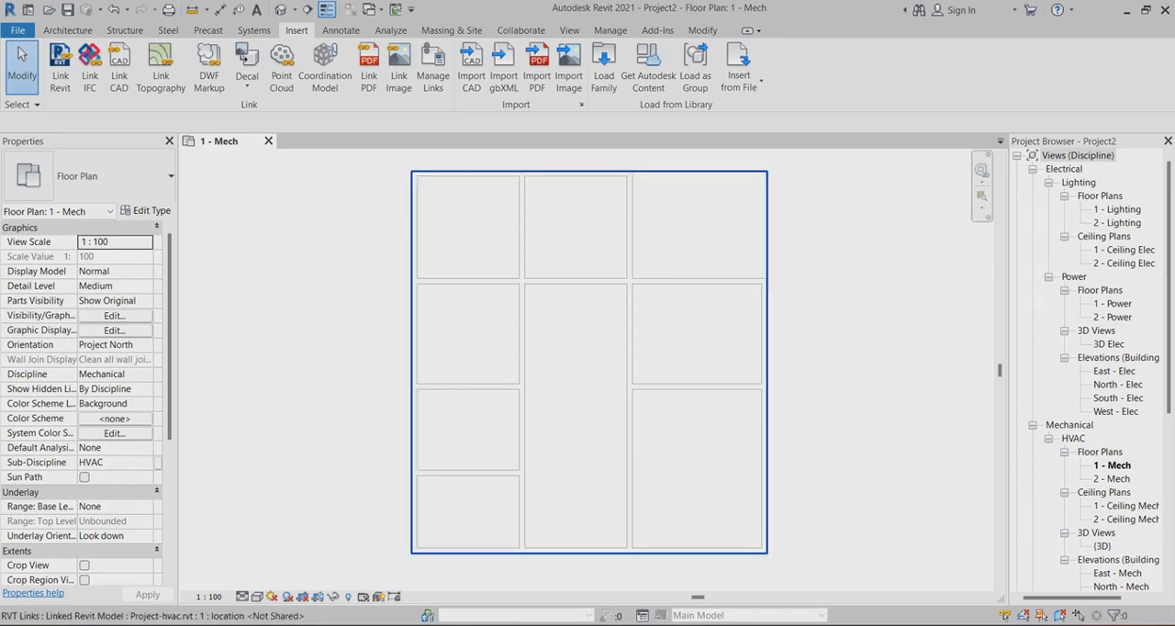
click(628, 280)
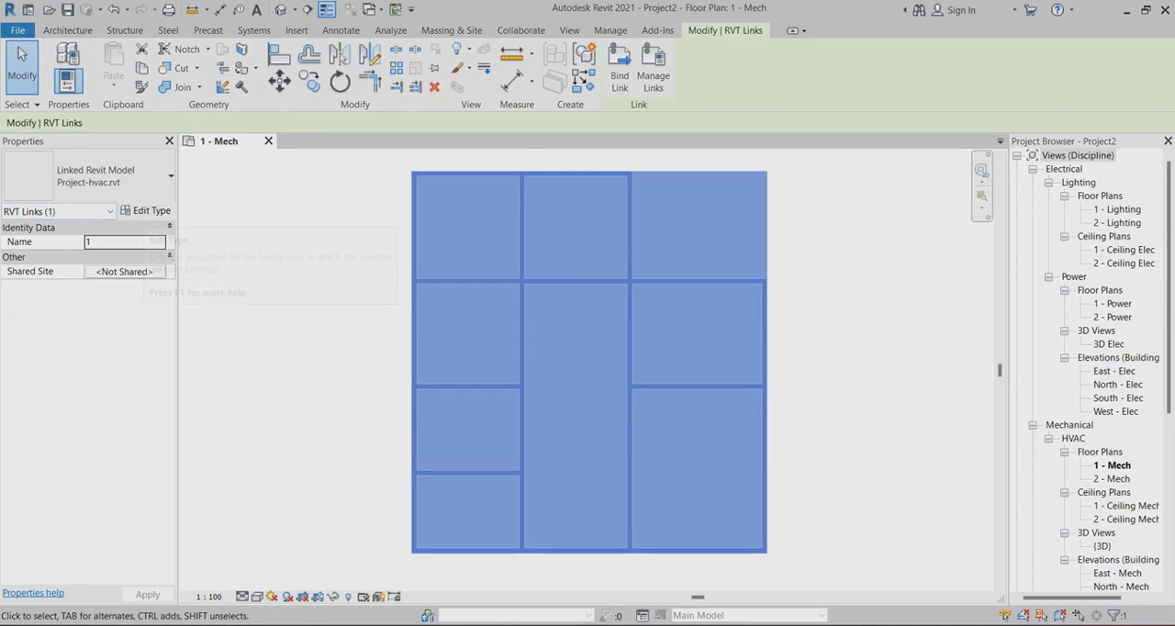
click(146, 210)
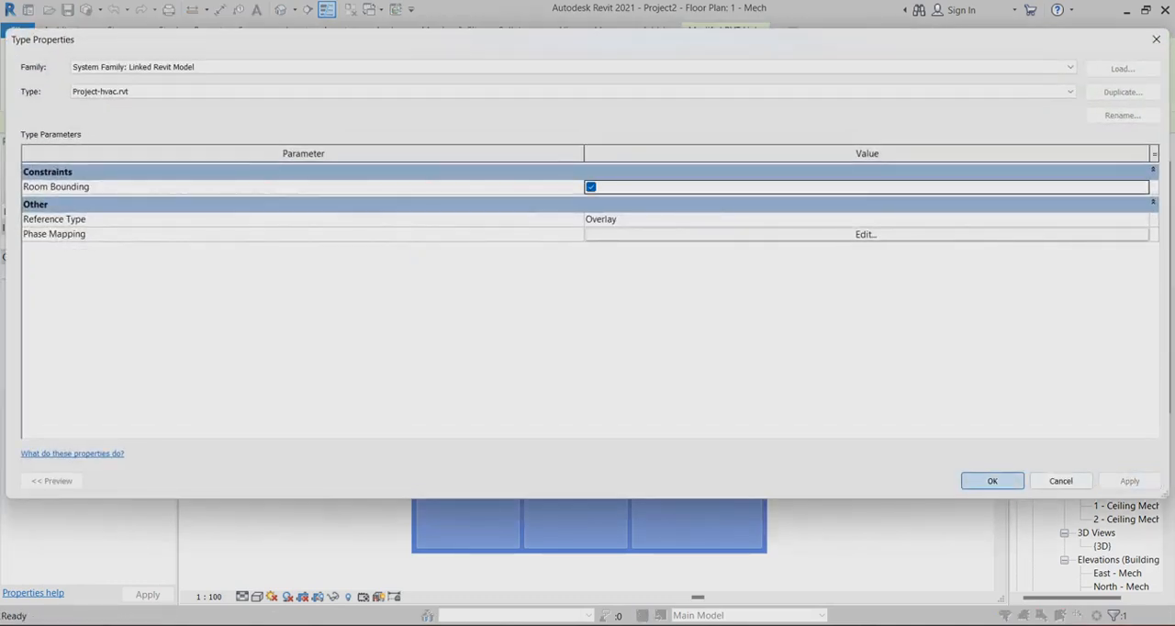
click(992, 481)
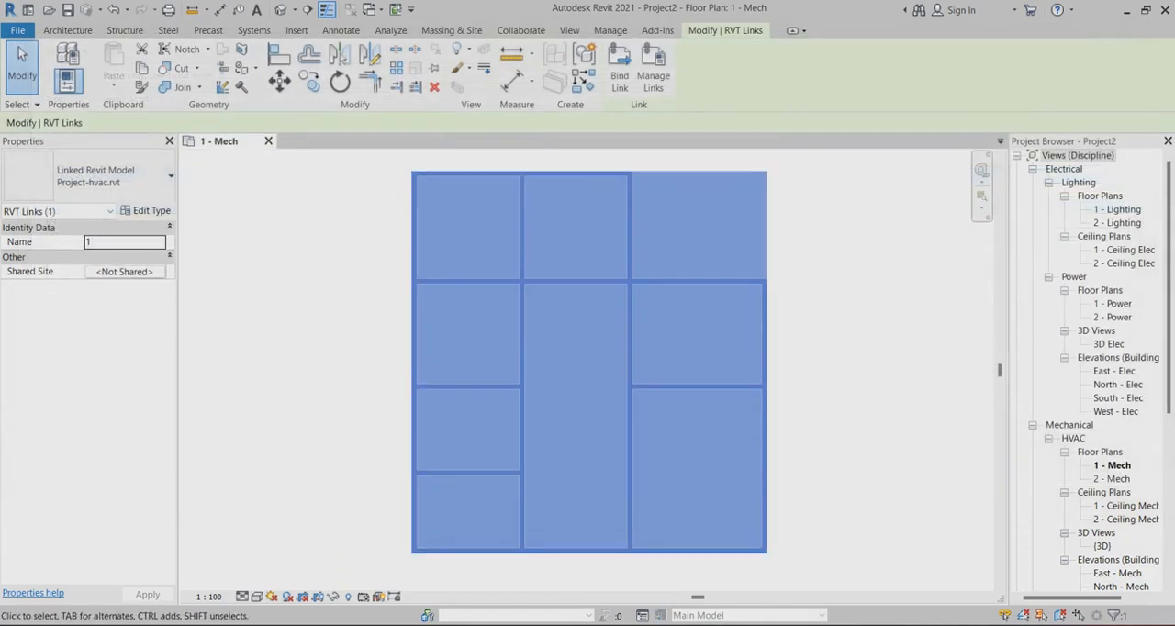
key(Escape)
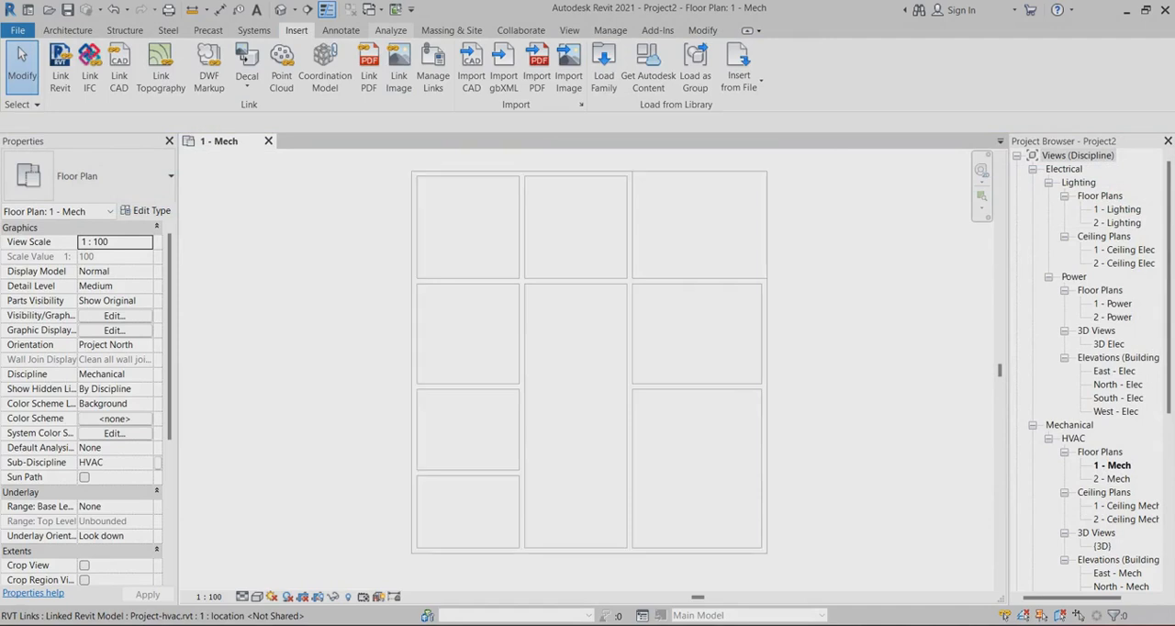
Place a tagged space in the upper-left room of the floor plan, and fill the remaining enclosed rooms with automatically placed spaces
click(391, 31)
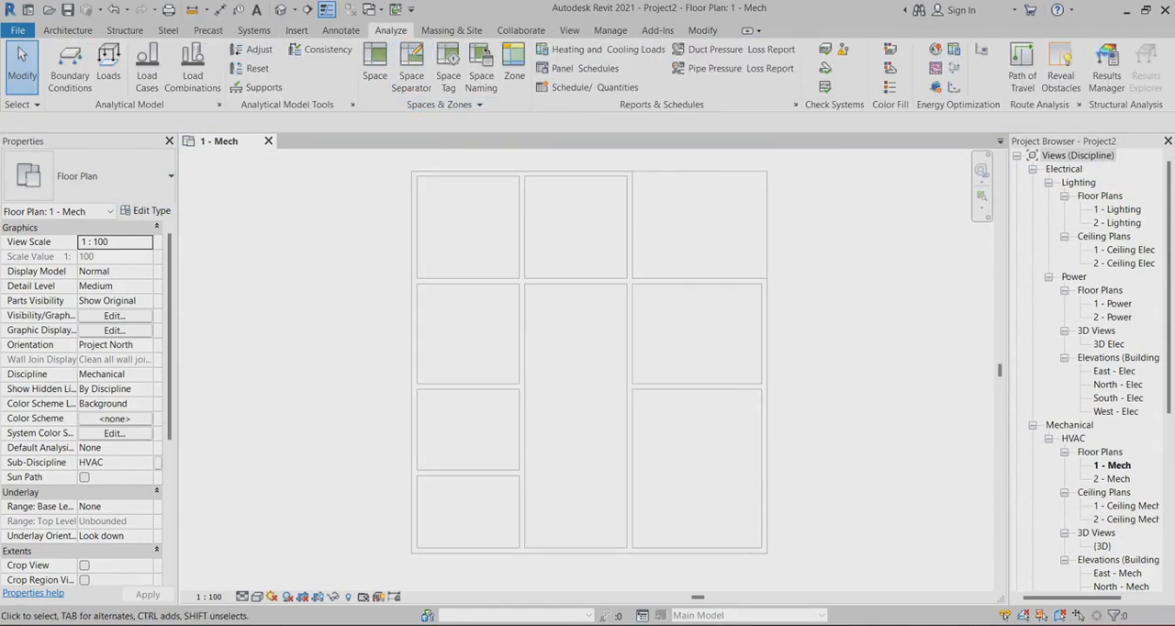
click(374, 65)
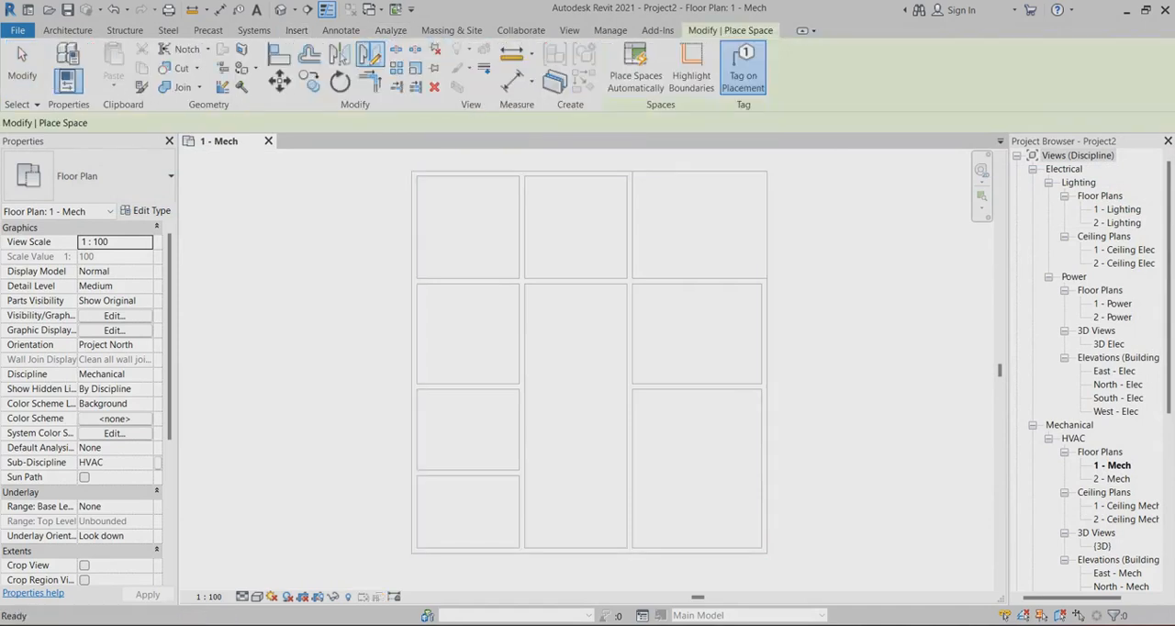
click(469, 221)
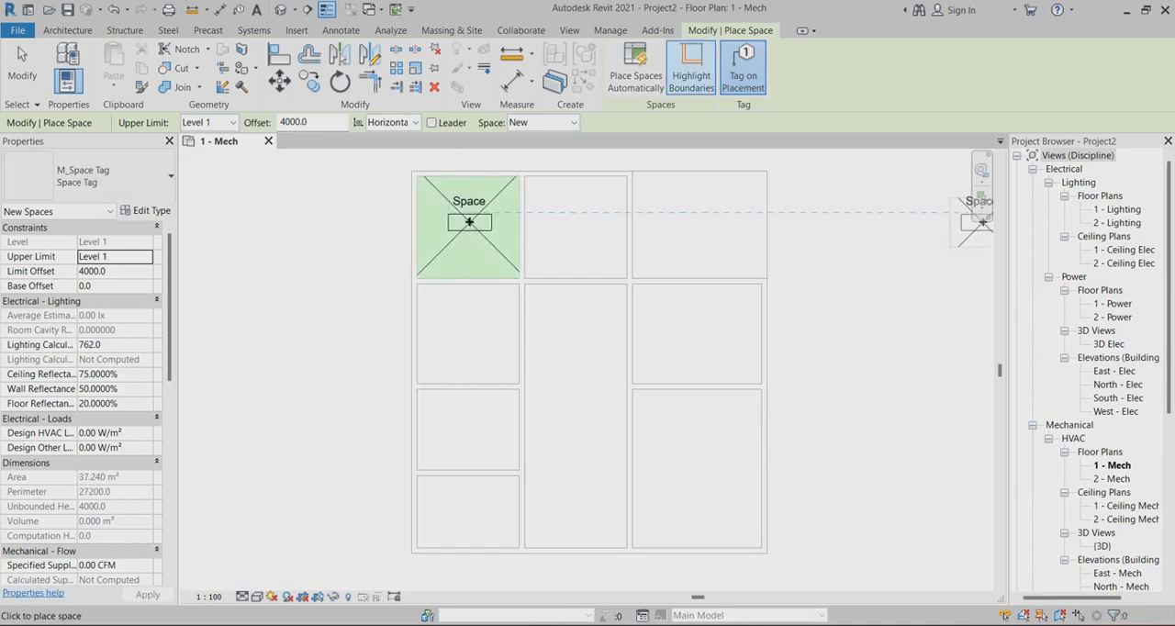
click(635, 69)
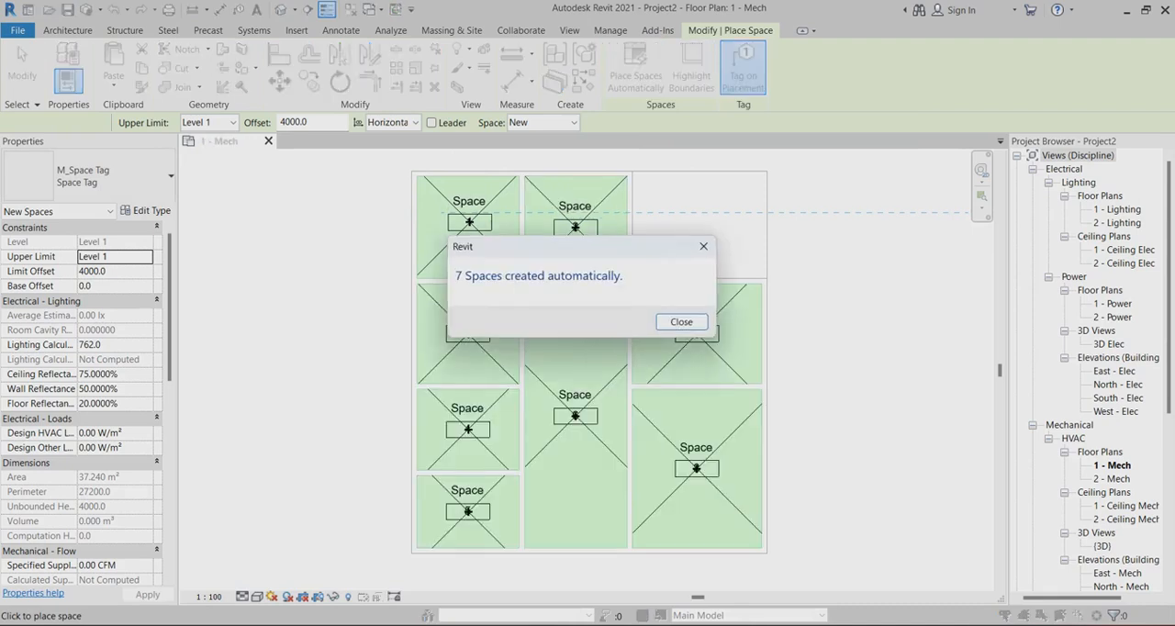
click(681, 322)
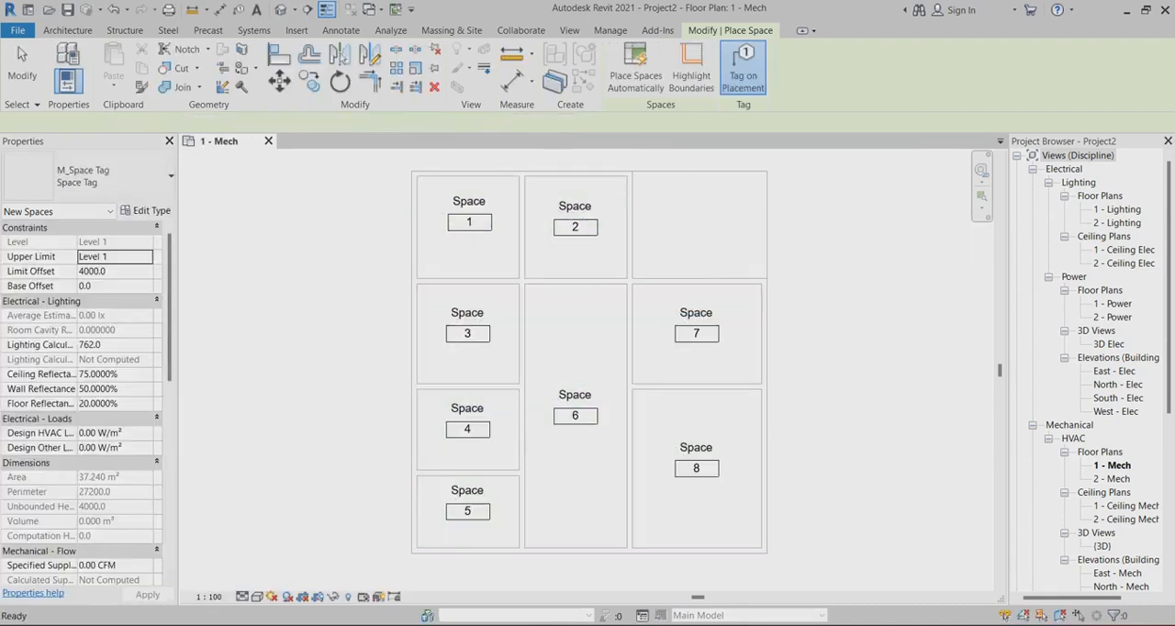
key(Escape)
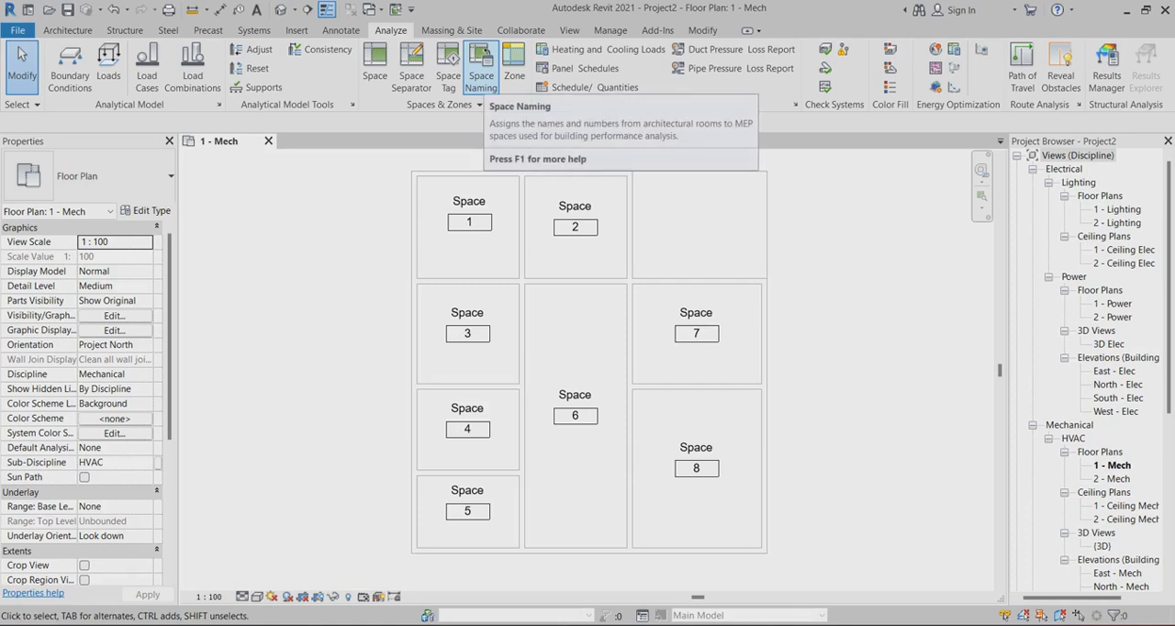
Assign the architectural rooms' names and numbers to the spaces on all levels using Space Naming
click(480, 68)
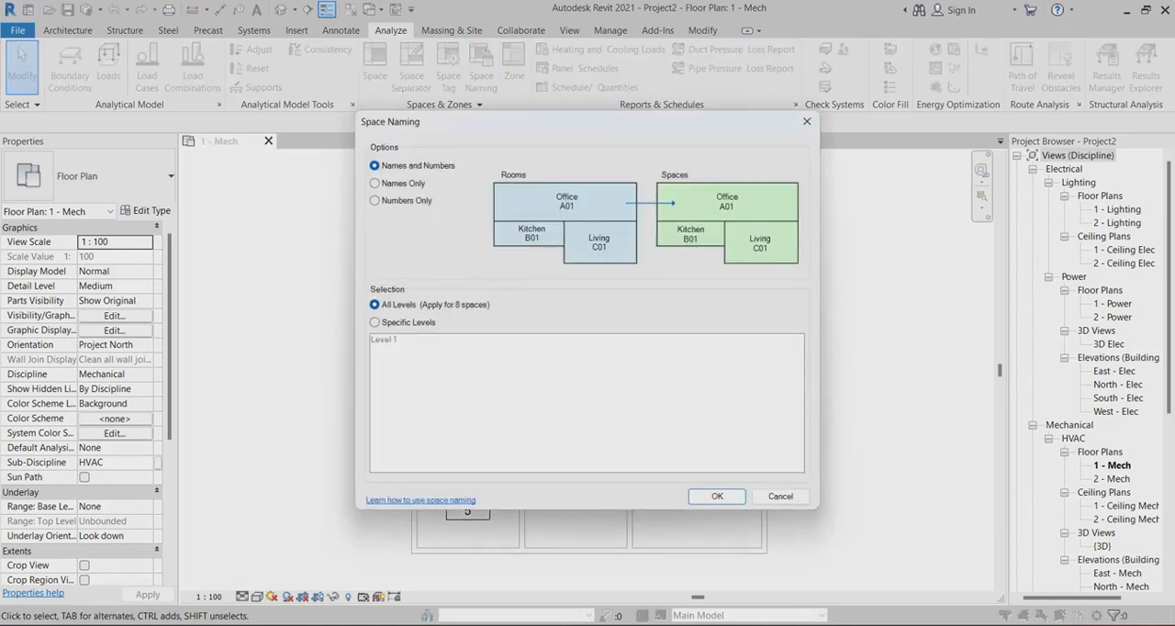
click(716, 496)
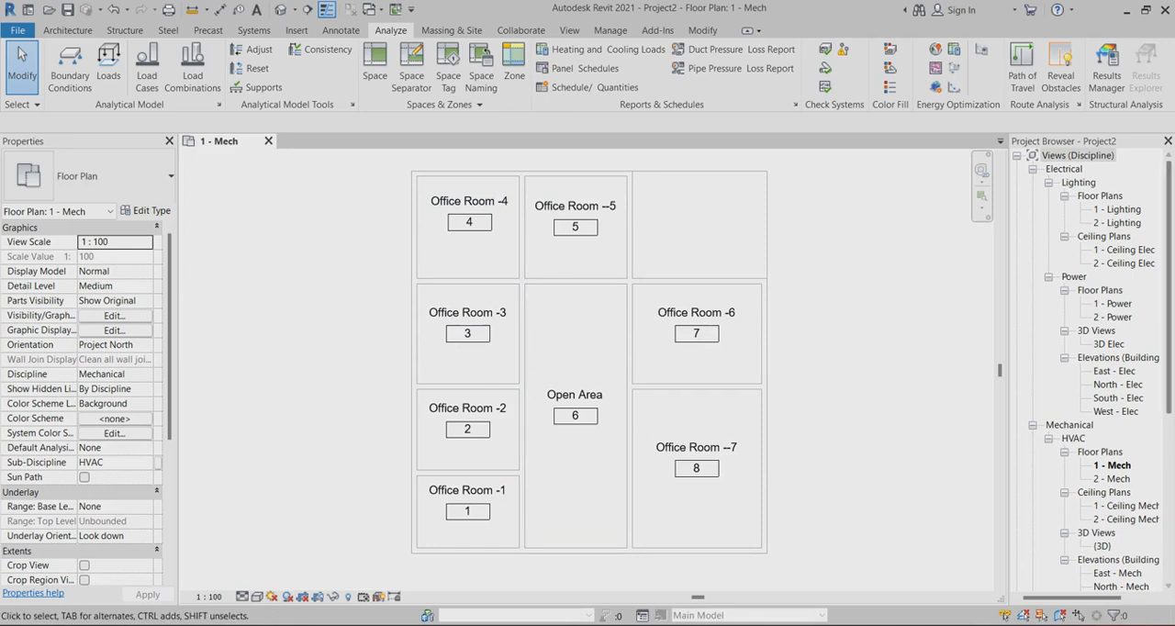
Open the mechanical HVAC ceiling plan 1 - Ceiling Mech
scroll(1091, 368, down, 1)
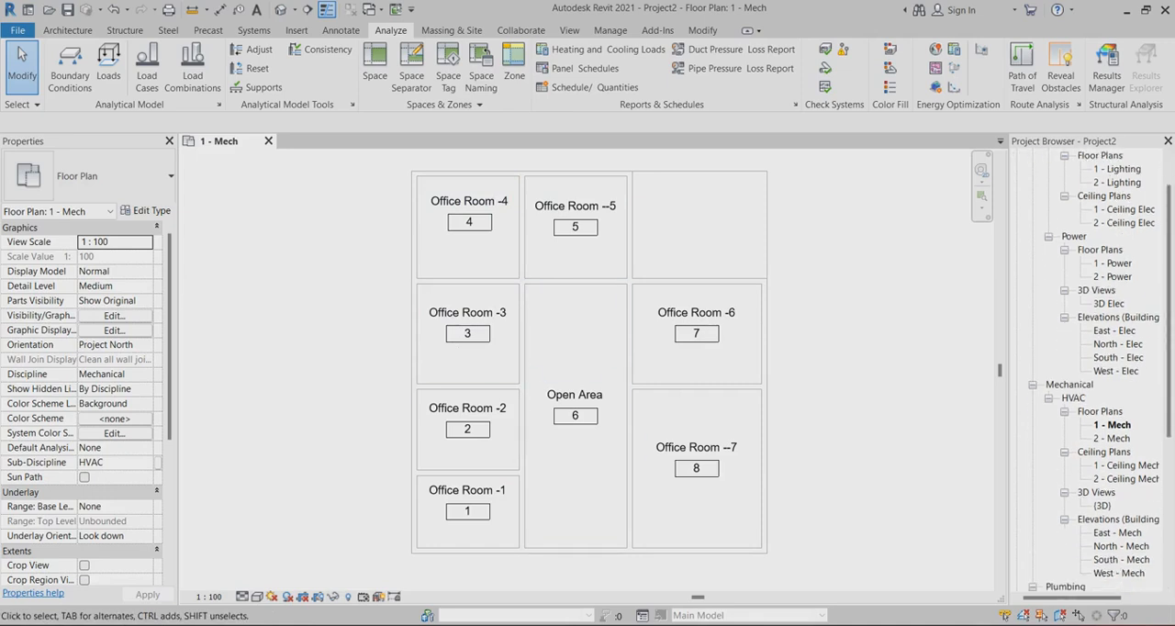
double_click(1125, 465)
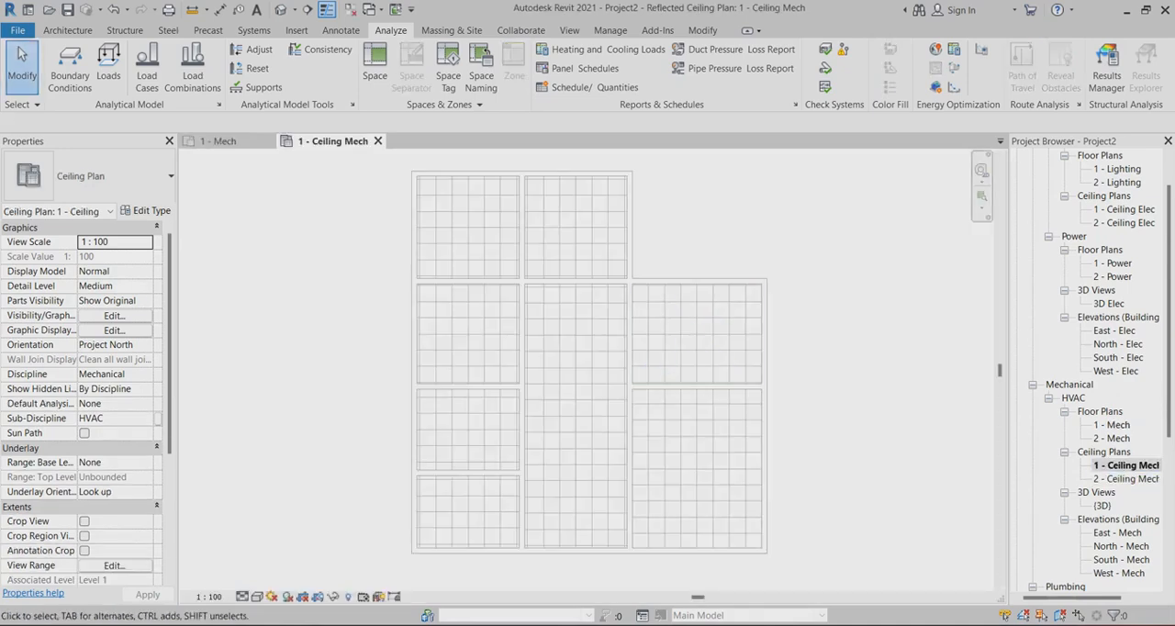
scroll(829, 250, up, 1)
scroll(780, 232, down, 1)
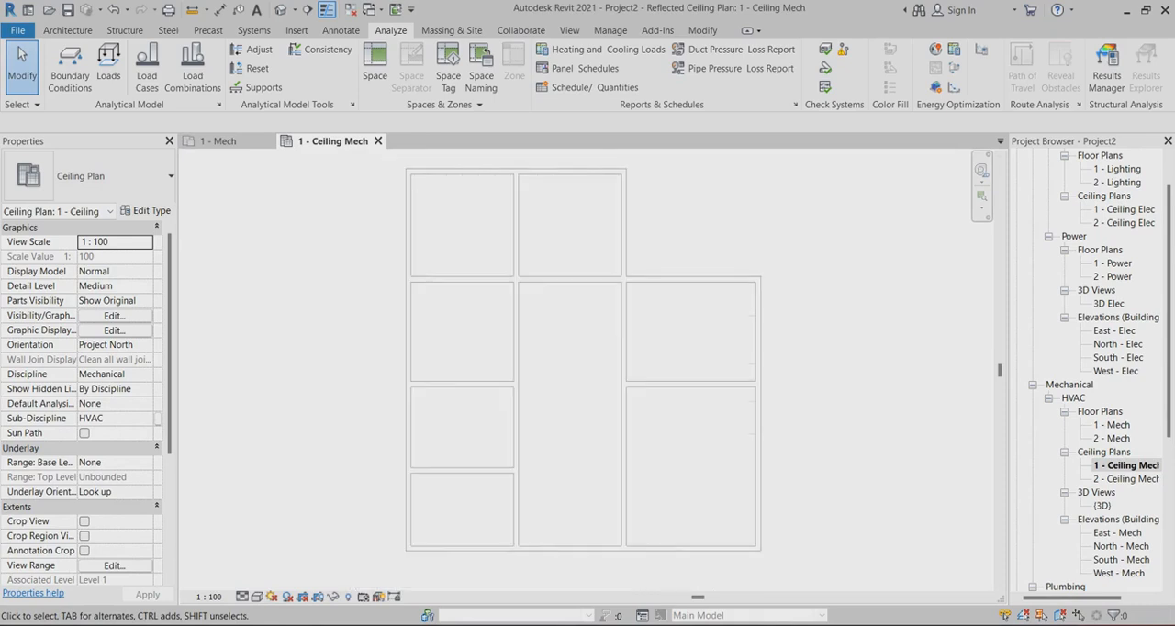
Try to place spaces automatically in the 1 - Ceiling Mech plan
click(375, 64)
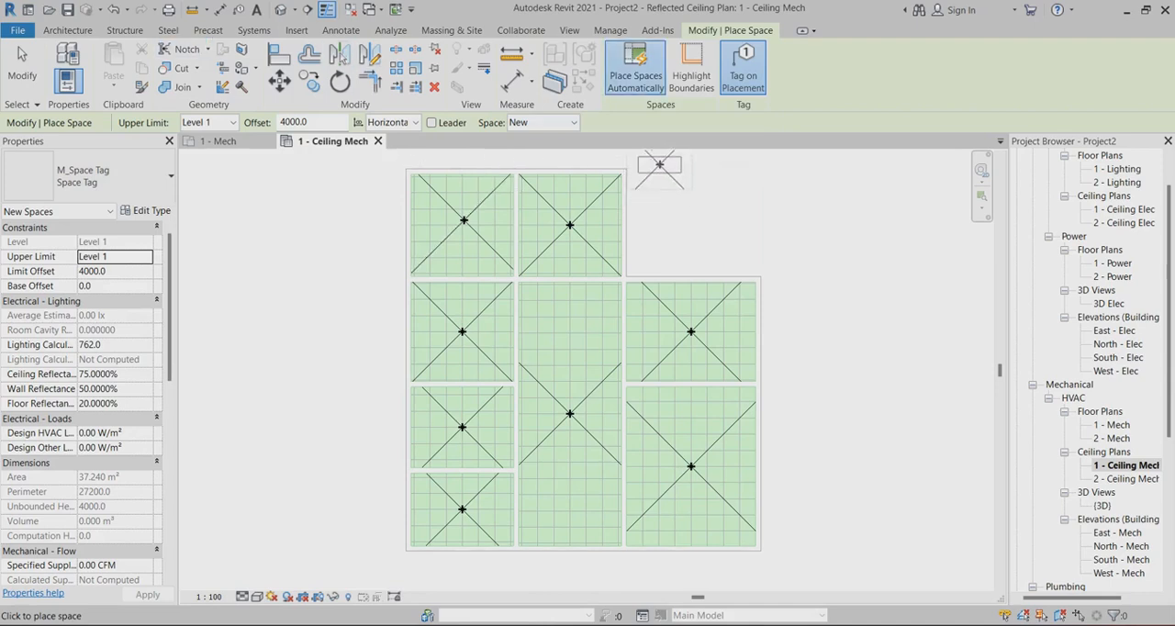
click(636, 66)
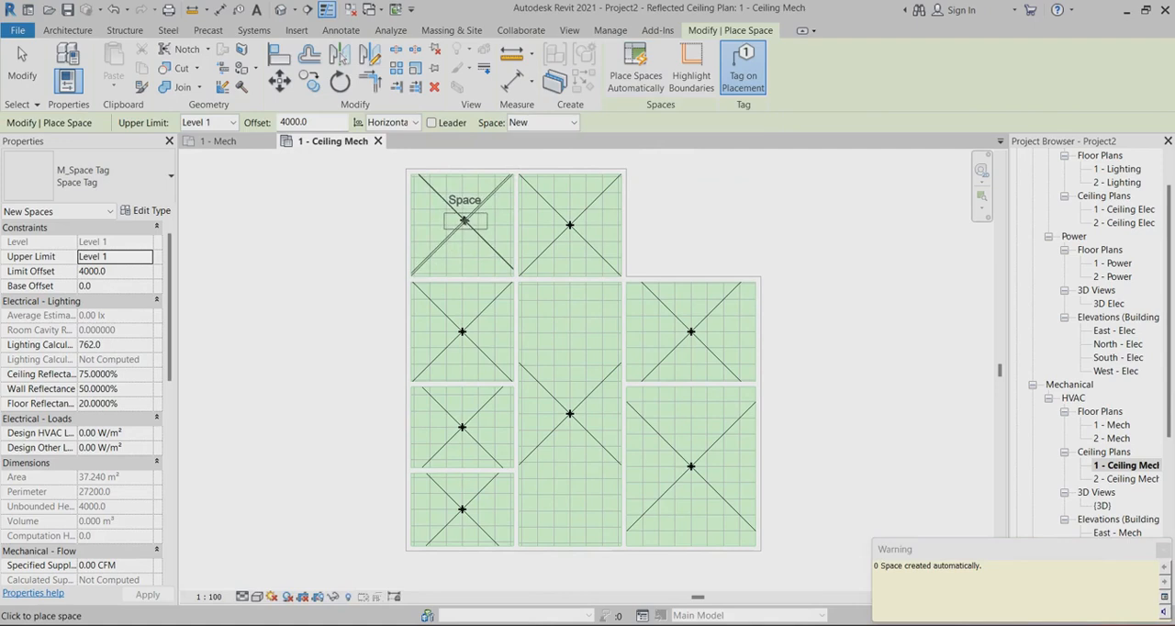
click(22, 66)
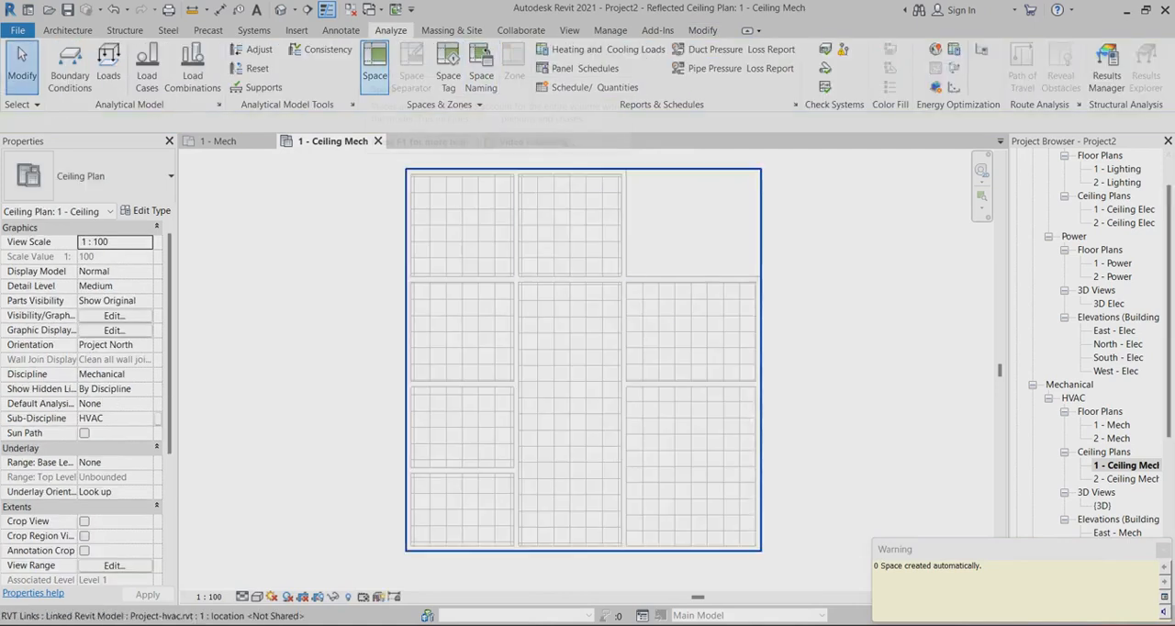
click(375, 66)
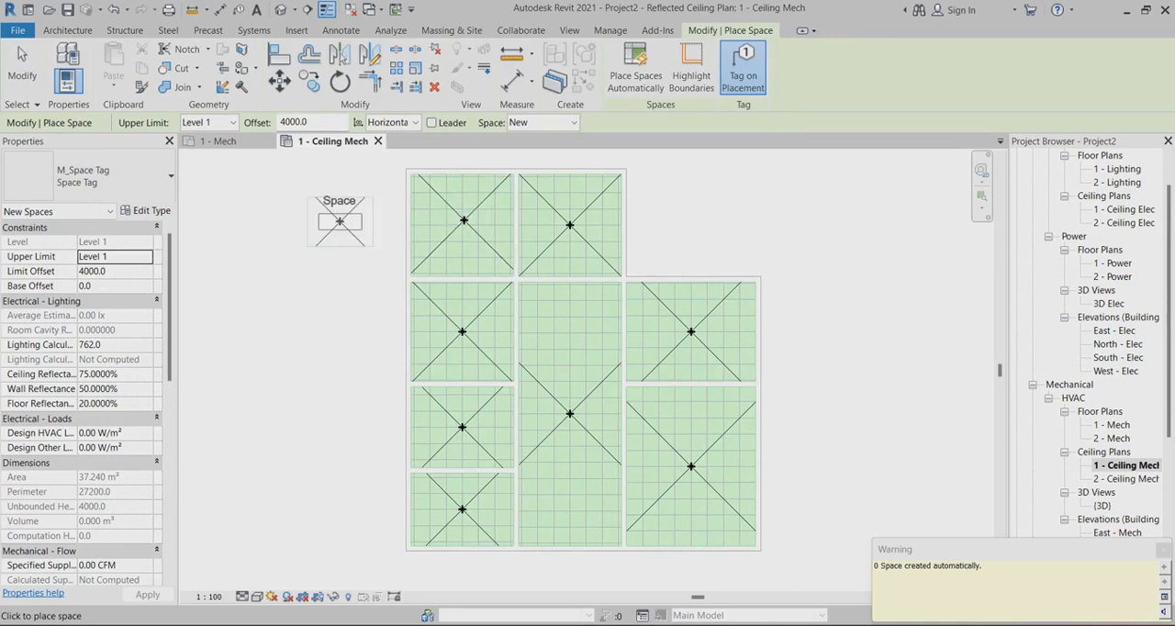
key(Escape)
key(Escape)
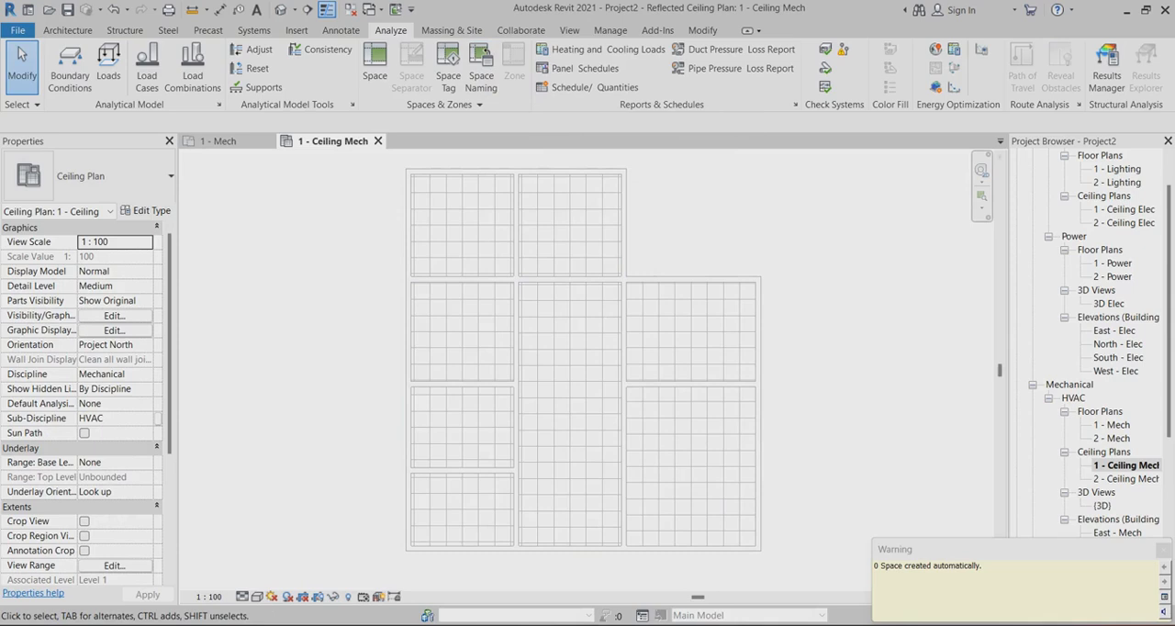
click(1163, 549)
Set up air terminal placement with M_Supply Diffuser 600 x 600 Face 300 x 300 Connection at an elevation of 3000 from Level 1
scroll(527, 190, up, 2)
scroll(512, 178, down, 1)
scroll(510, 186, down, 1)
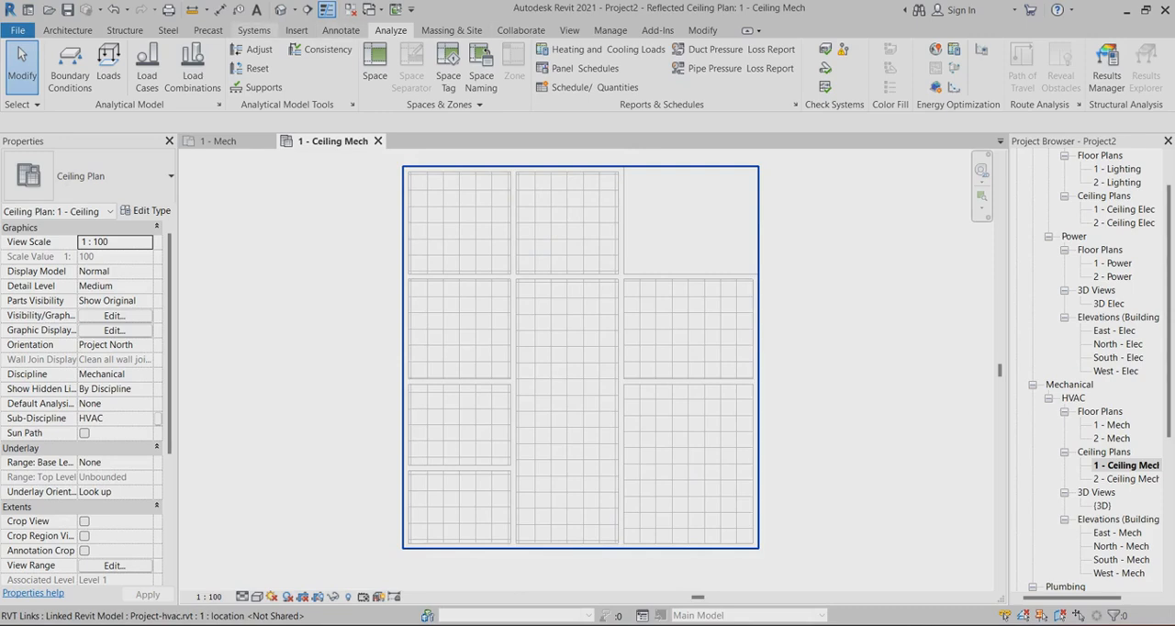
click(254, 31)
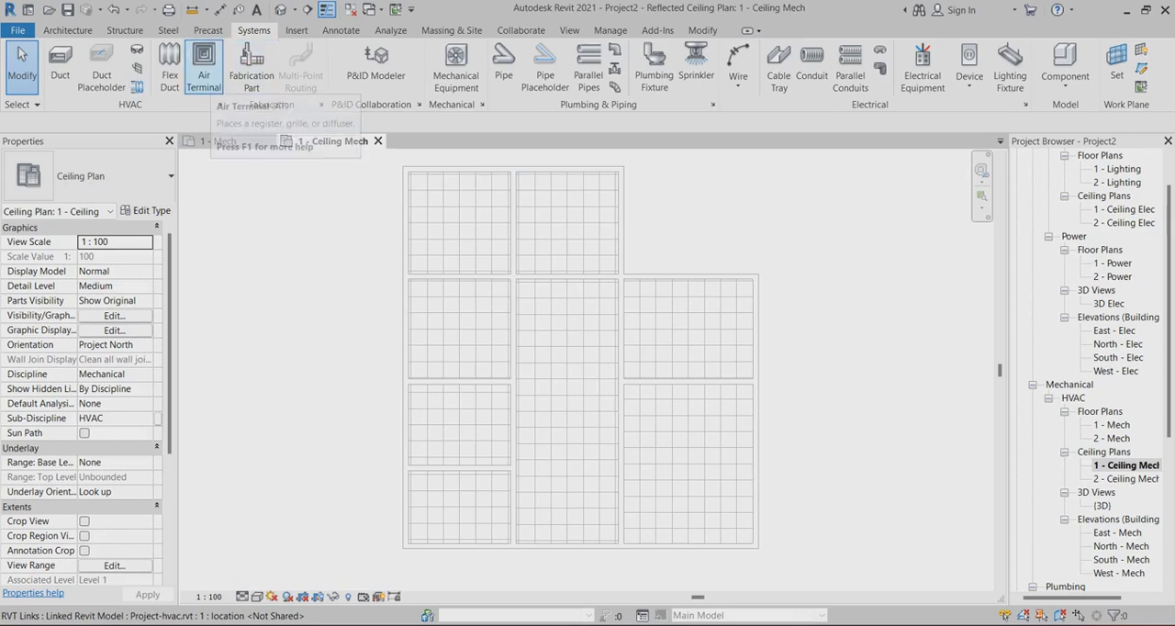
click(204, 69)
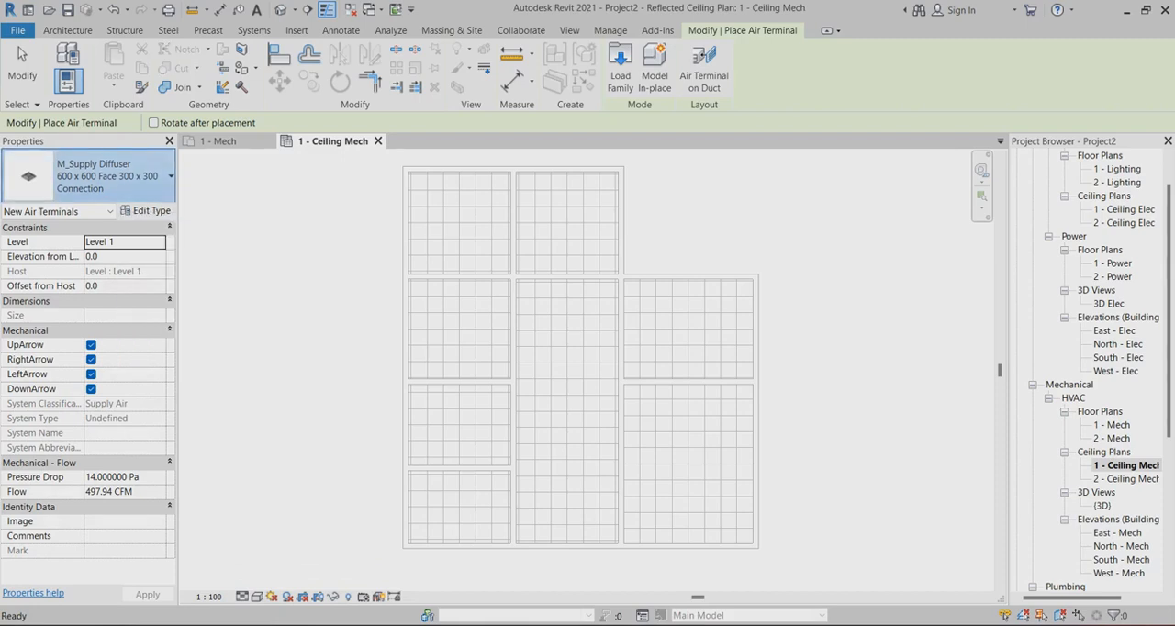
click(119, 189)
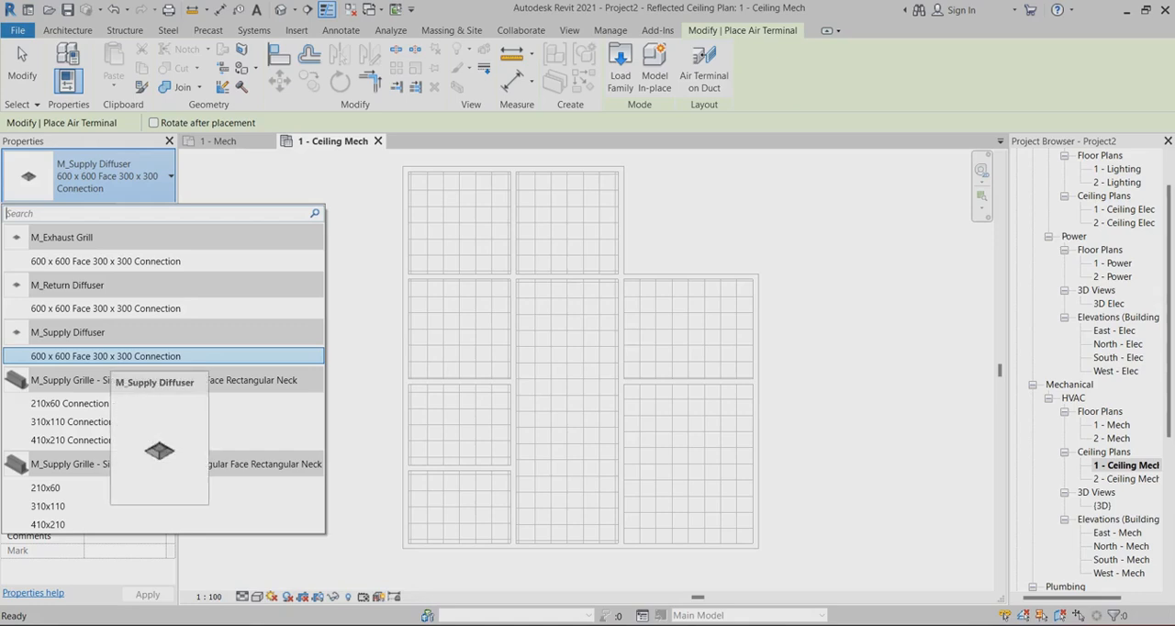
click(110, 356)
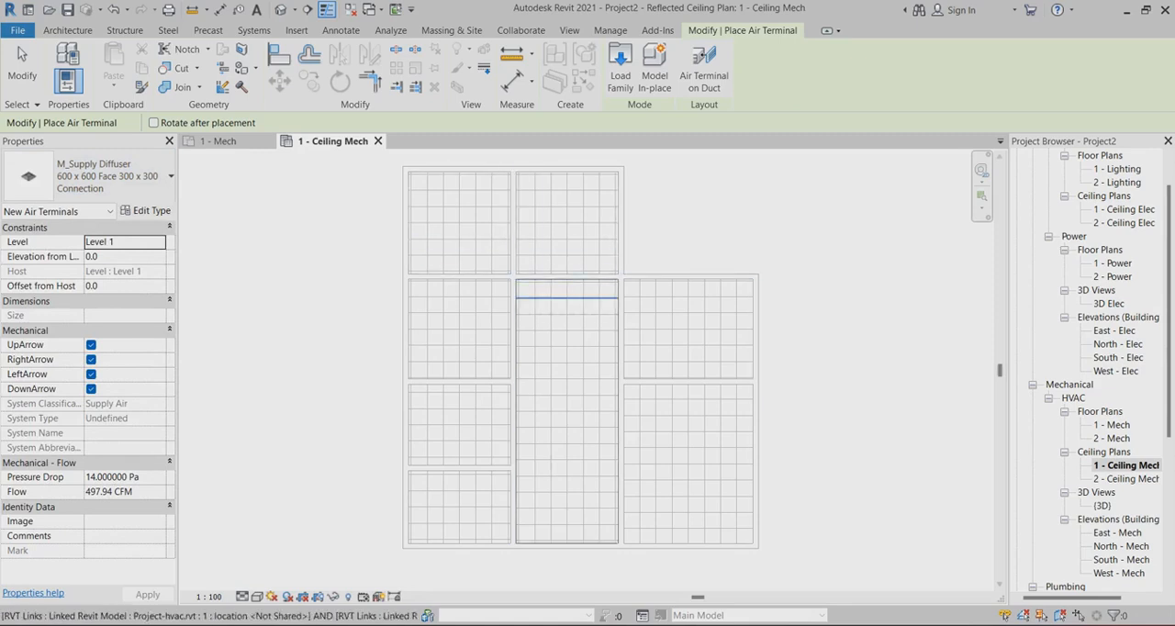
click(114, 257)
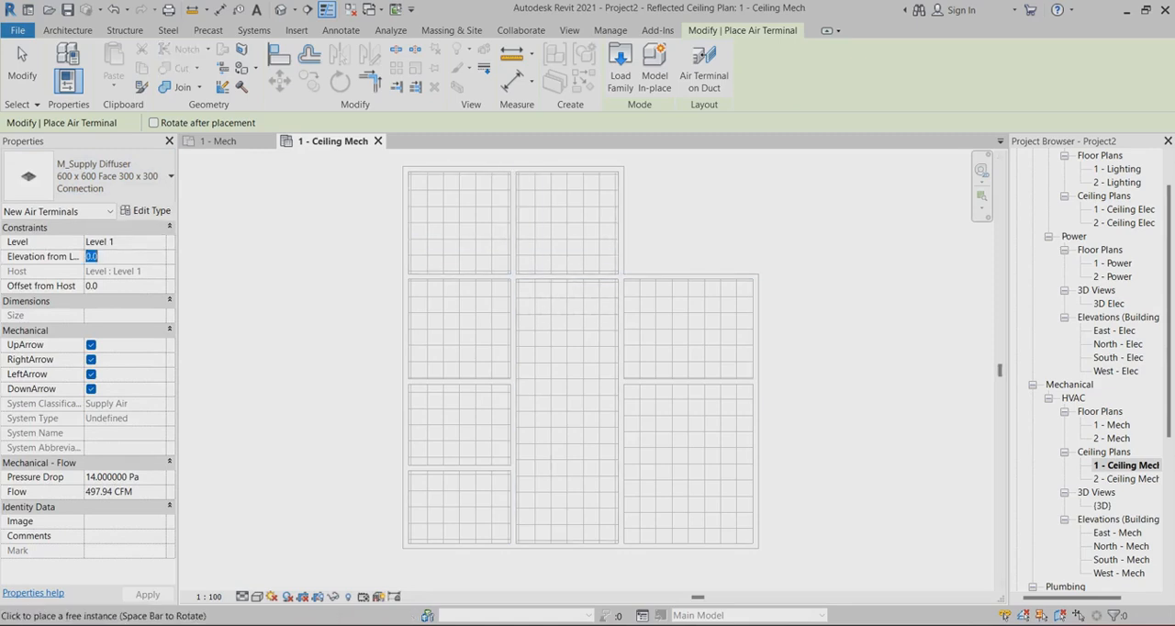
text(3000)
click(147, 595)
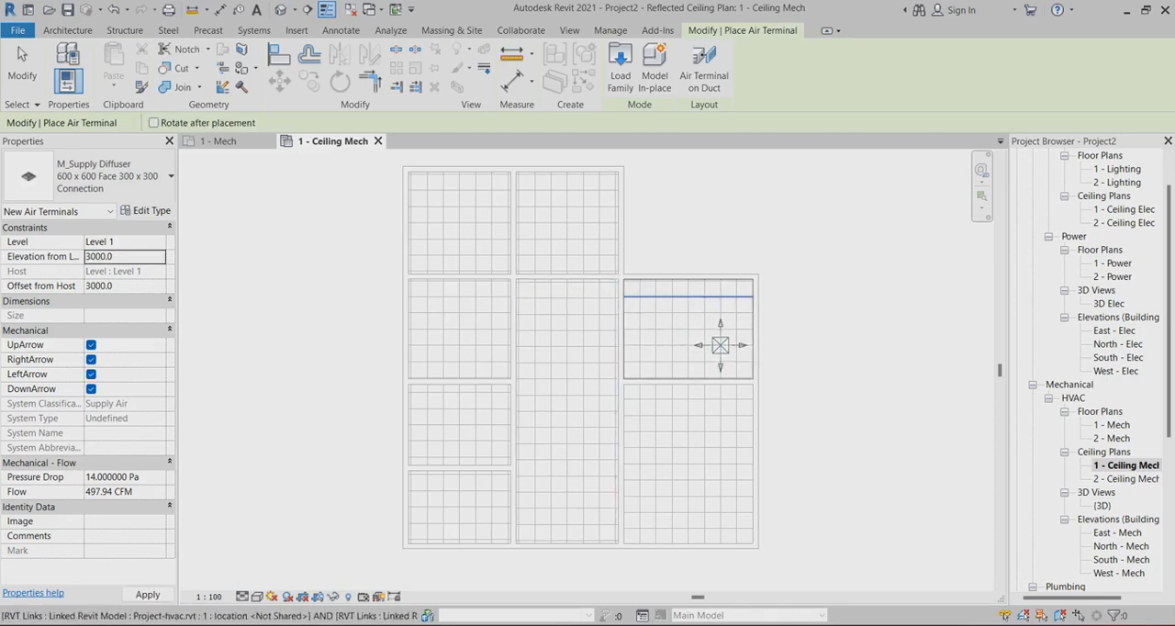
Place four supply diffusers in a rectangular arrangement on the ceiling grid of the lower-right room
scroll(665, 473, up, 2)
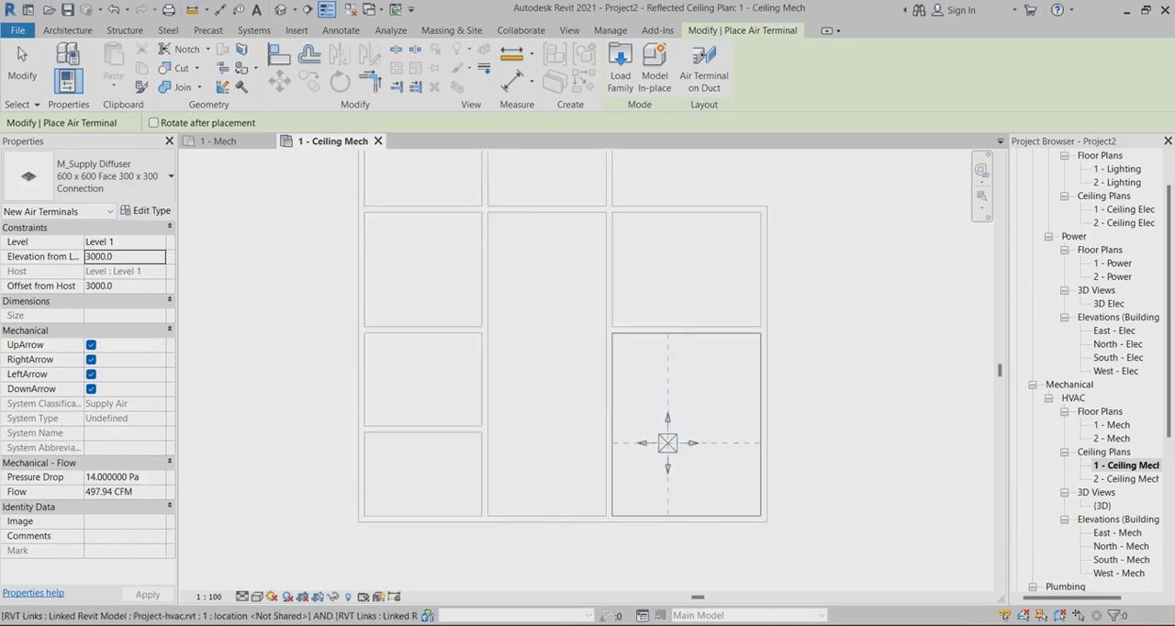
click(732, 472)
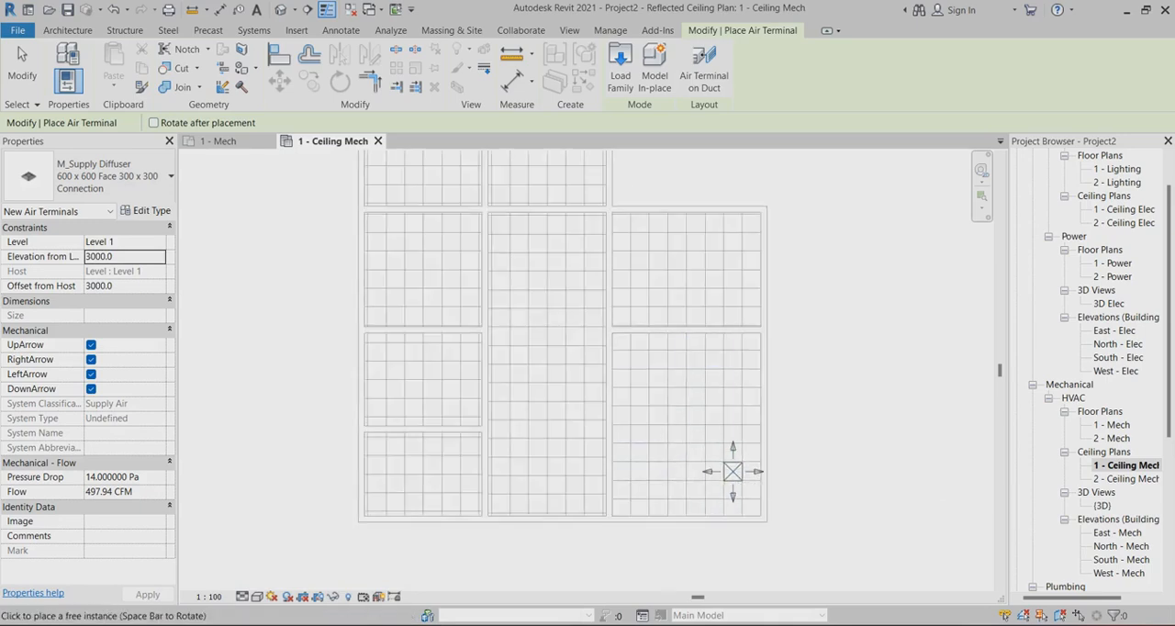
click(733, 359)
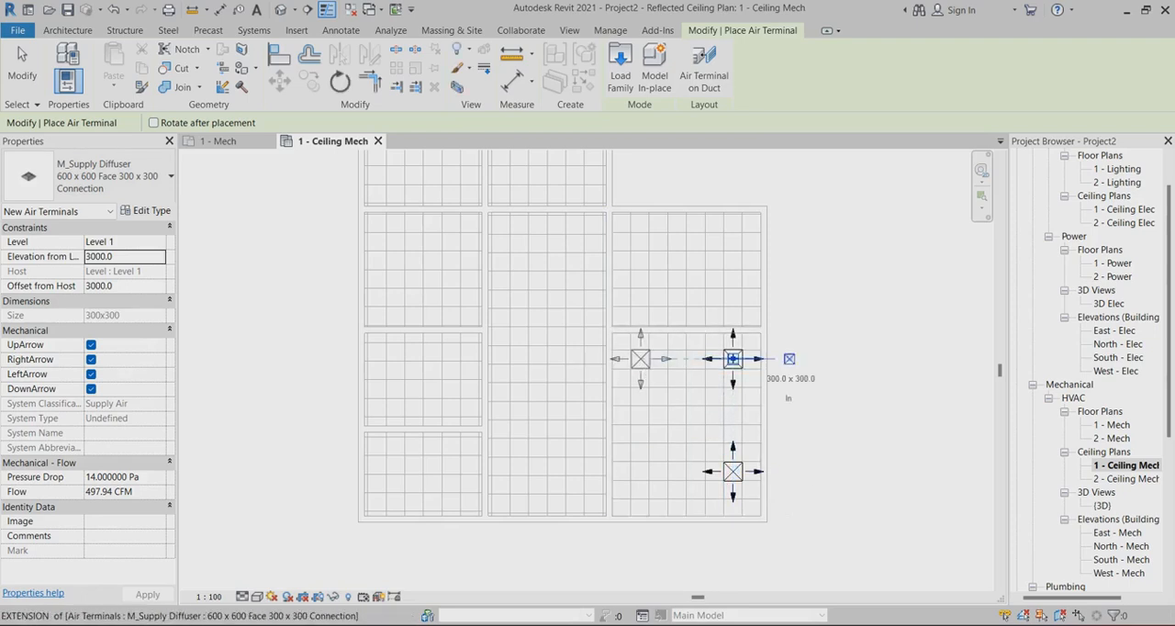
click(640, 359)
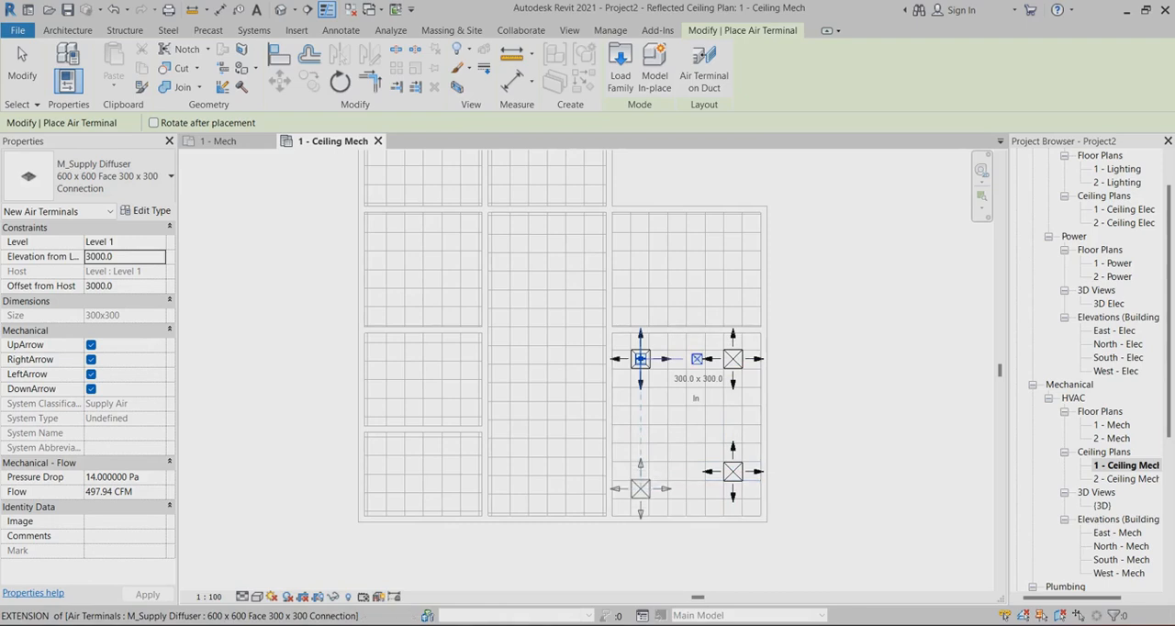
click(640, 472)
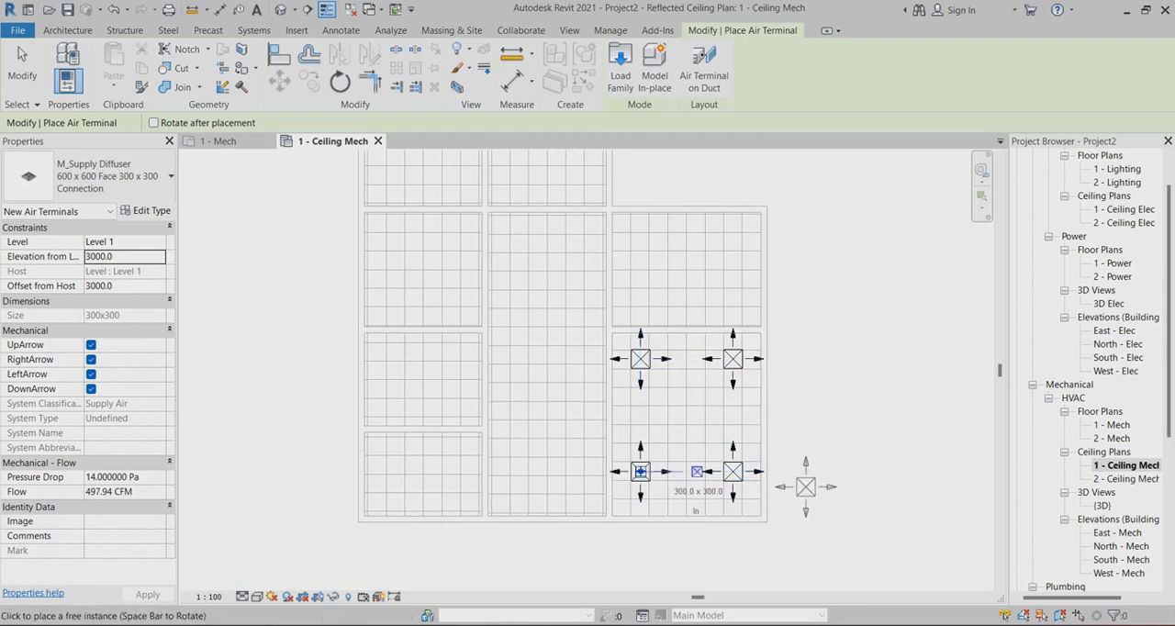
Place three supply diffusers in a vertical line along the middle of the long central room
scroll(812, 486, down, 1)
scroll(624, 491, up, 1)
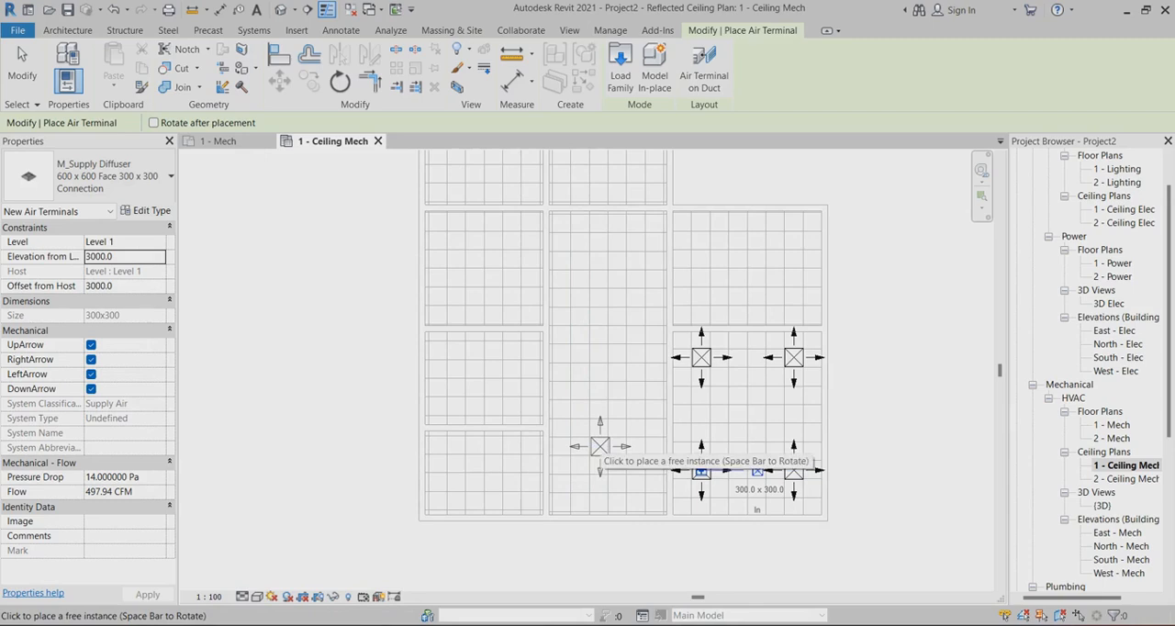
click(599, 446)
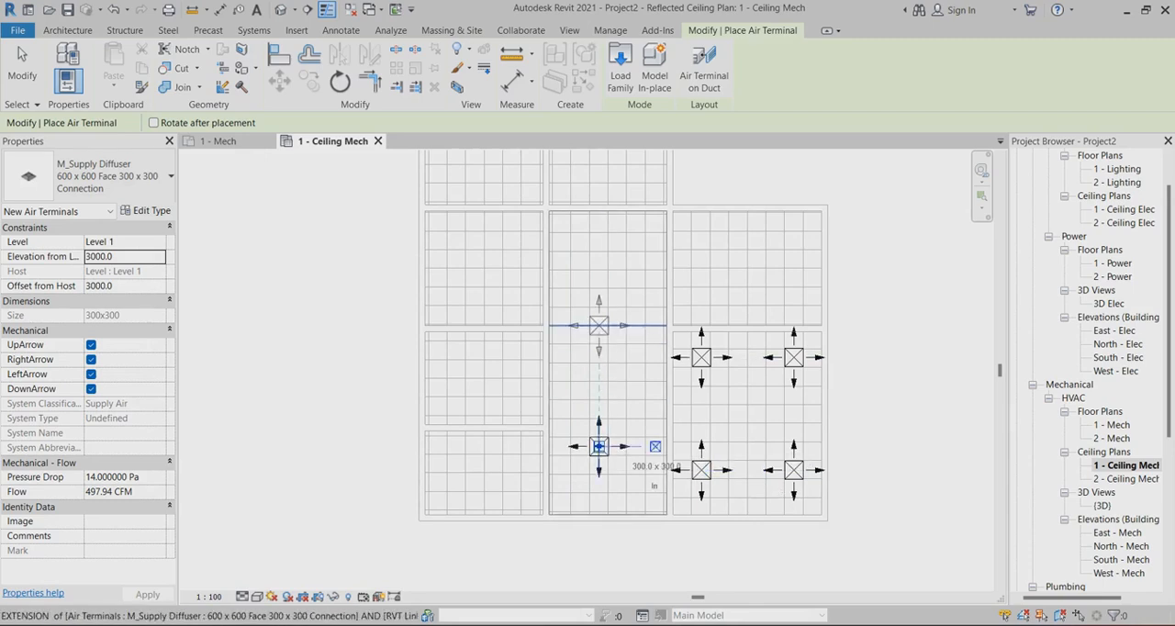
click(599, 334)
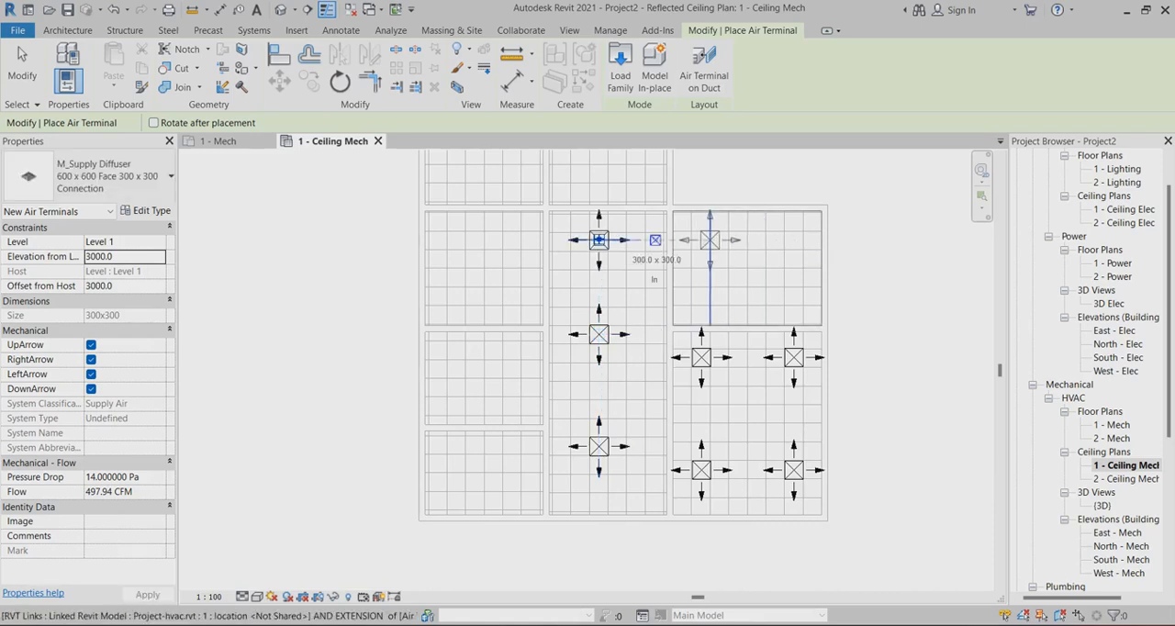
Place four supply diffusers in a rectangular arrangement in the room above the lower-right room
click(655, 240)
click(757, 239)
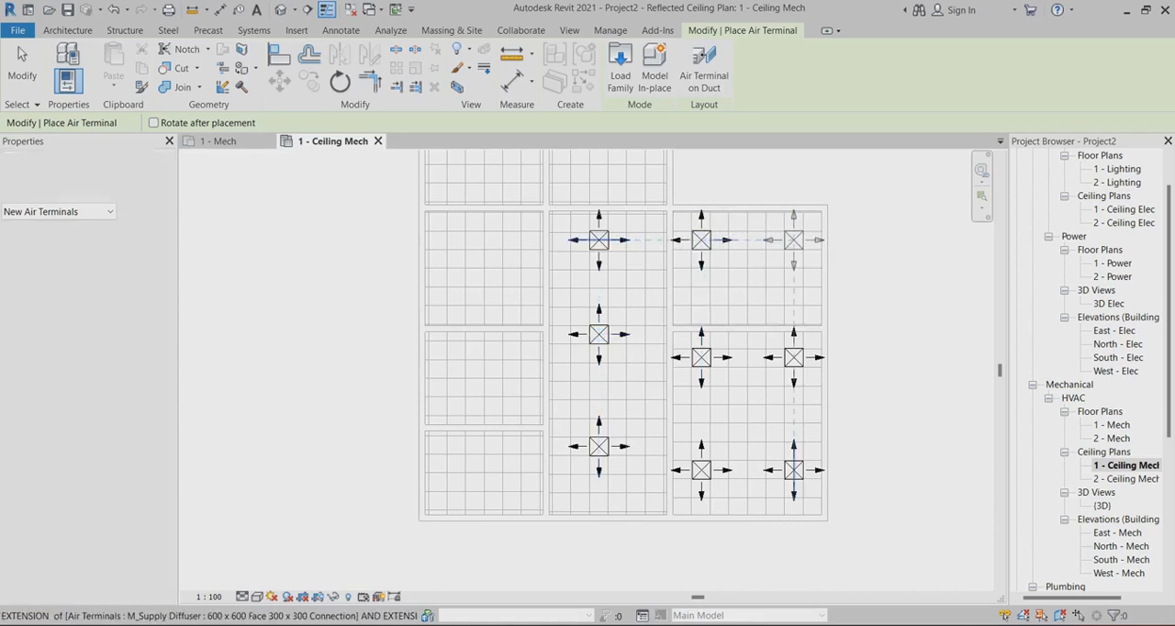
click(845, 236)
click(794, 297)
click(702, 297)
Place three supply diffusers in a triangular arrangement in the top middle room and two diagonally in the top-left room
scroll(861, 407, down, 2)
scroll(694, 215, up, 2)
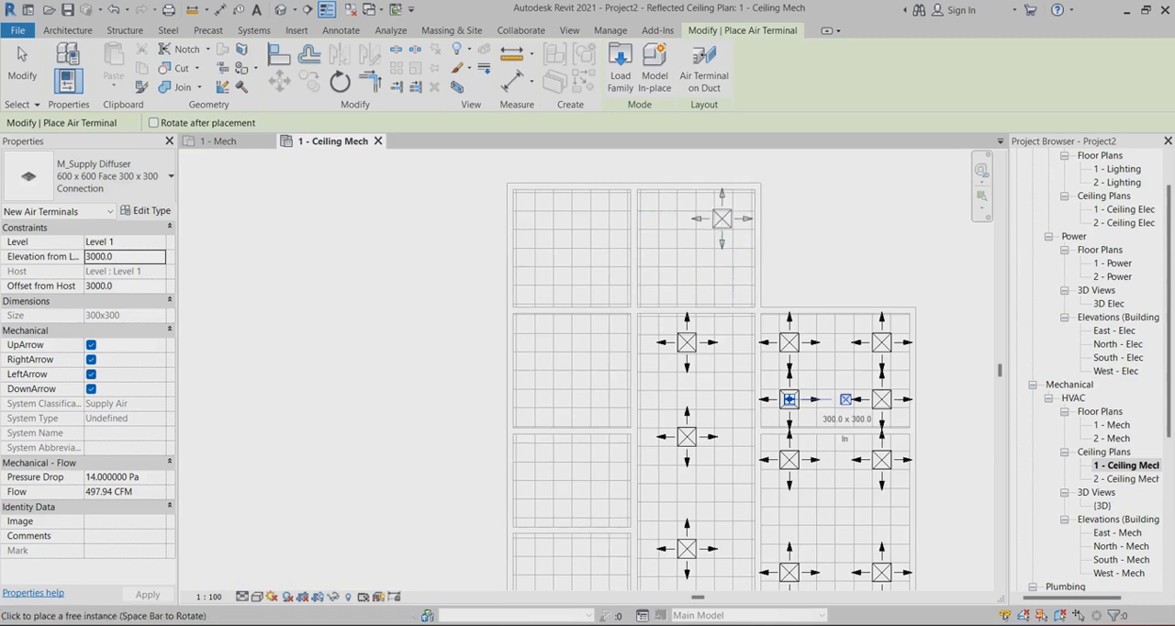
click(722, 219)
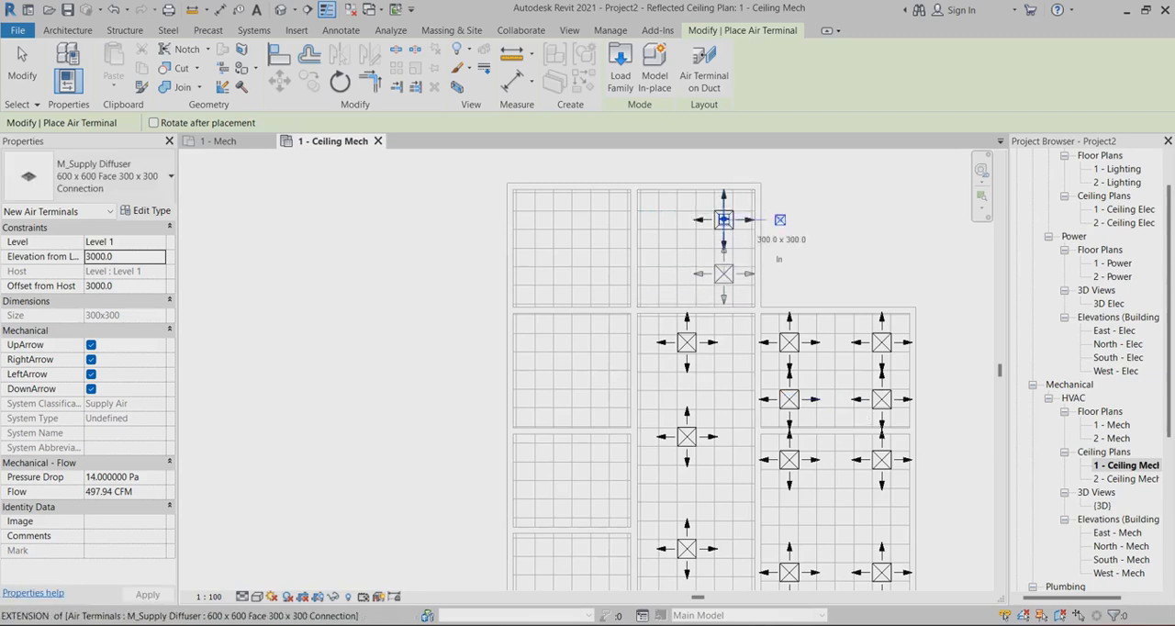
click(723, 275)
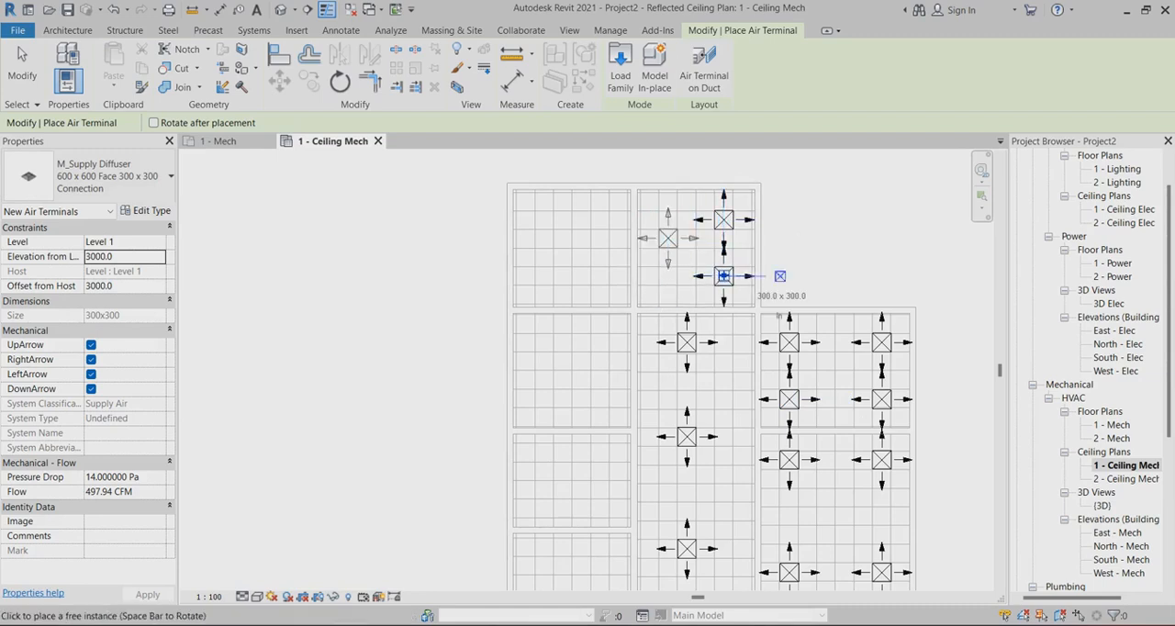
click(667, 238)
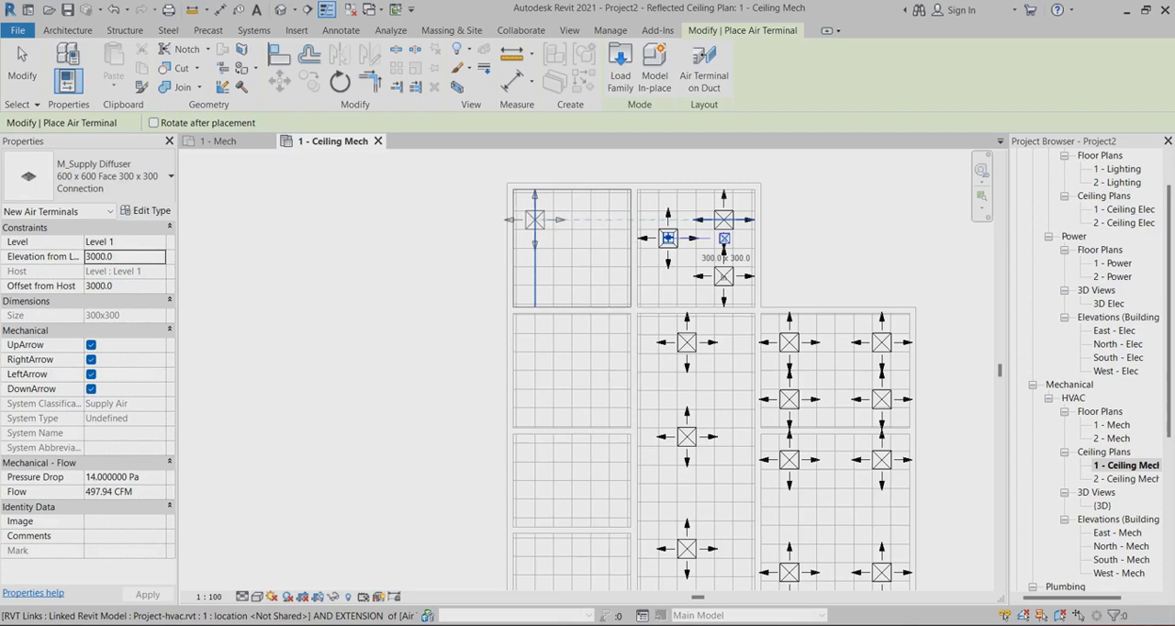
click(544, 220)
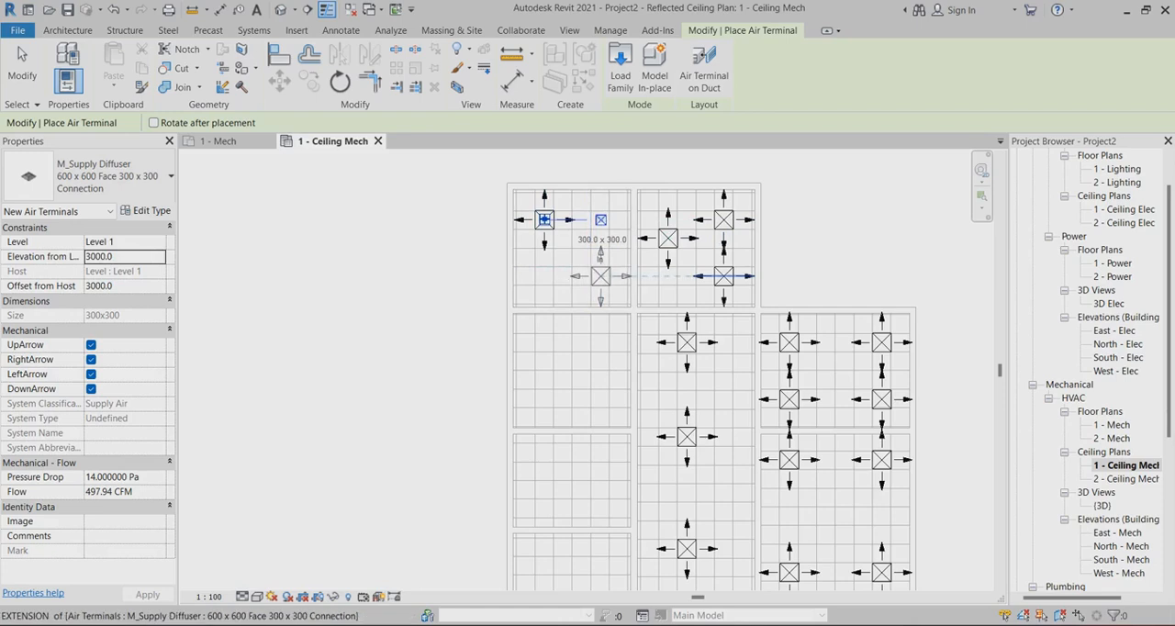
click(599, 275)
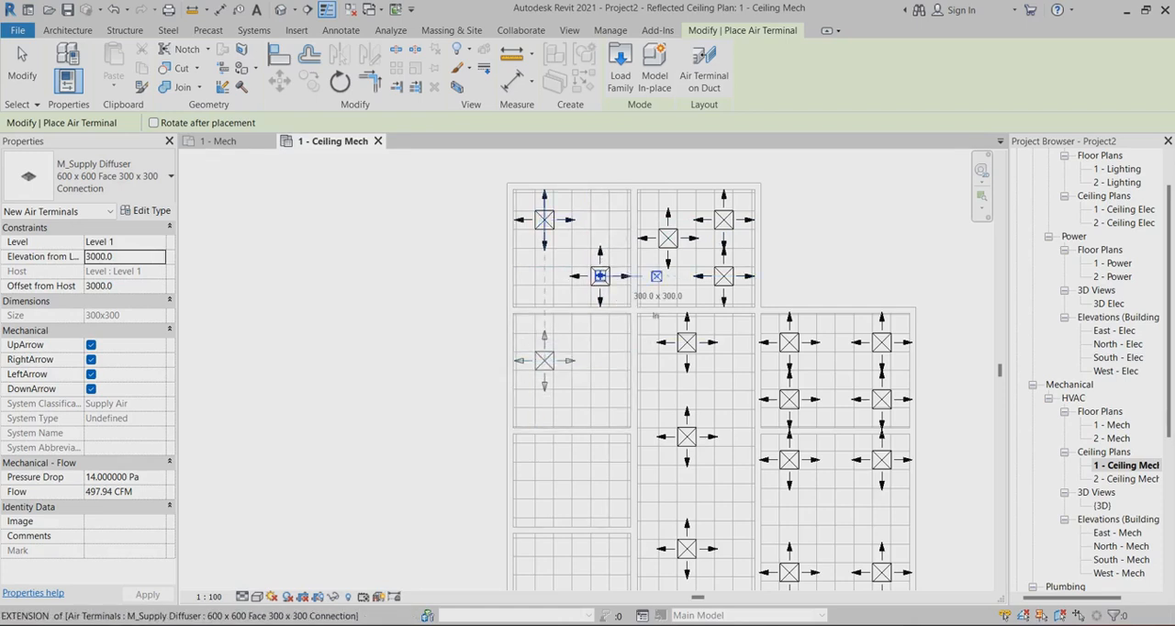
Place two supply diffusers diagonally in the room directly below the top-left room
click(544, 361)
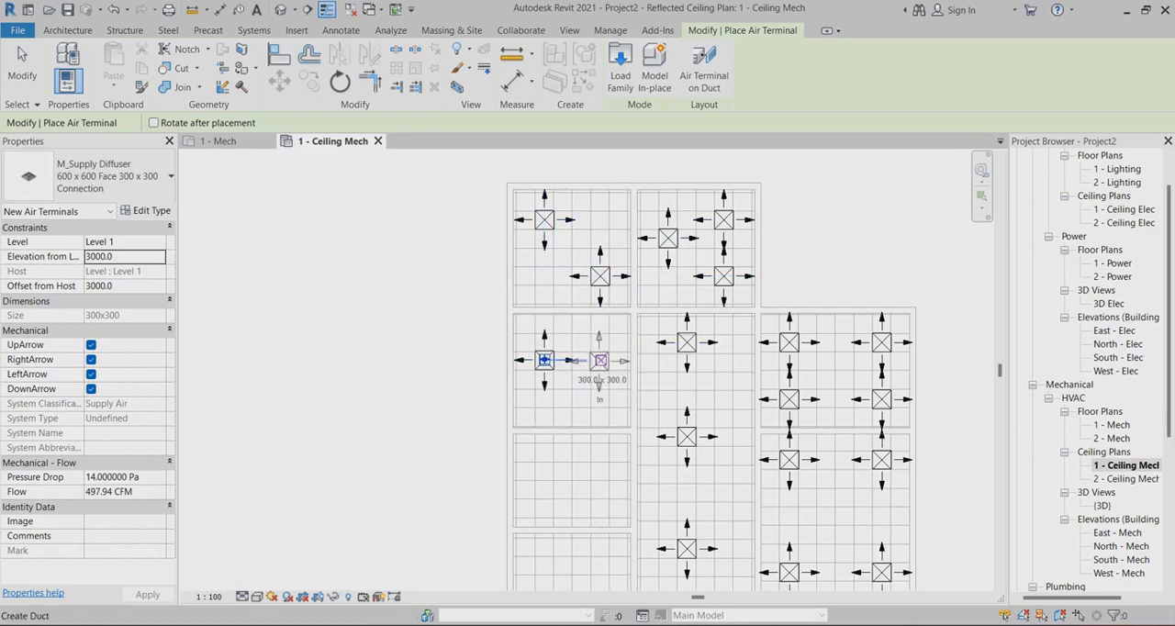
click(601, 360)
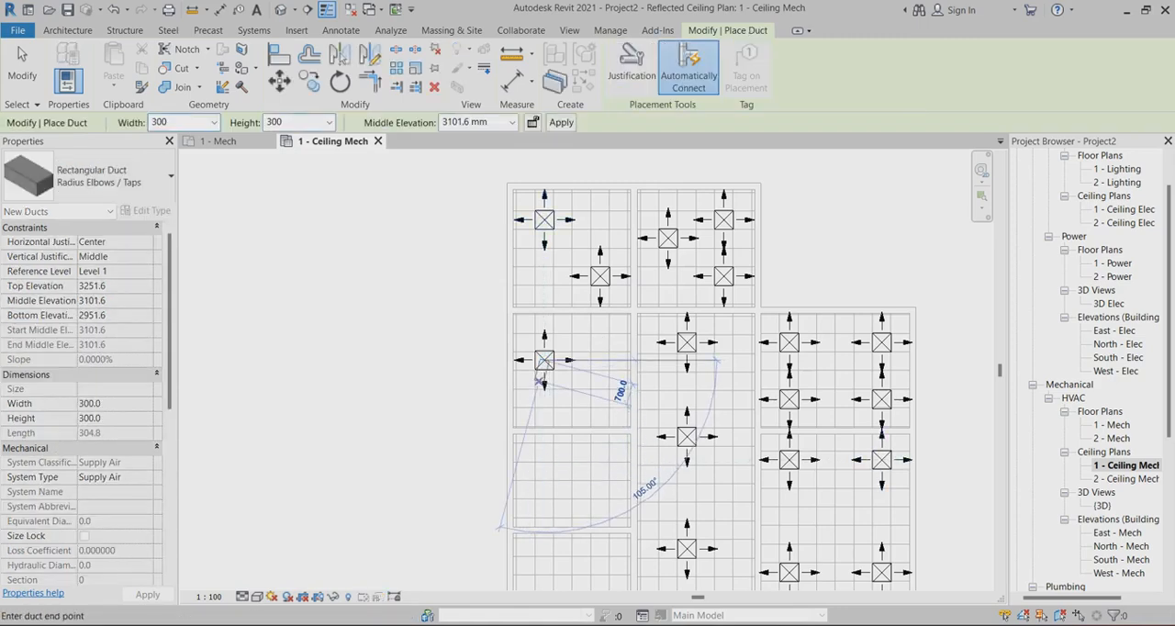
key(Escape)
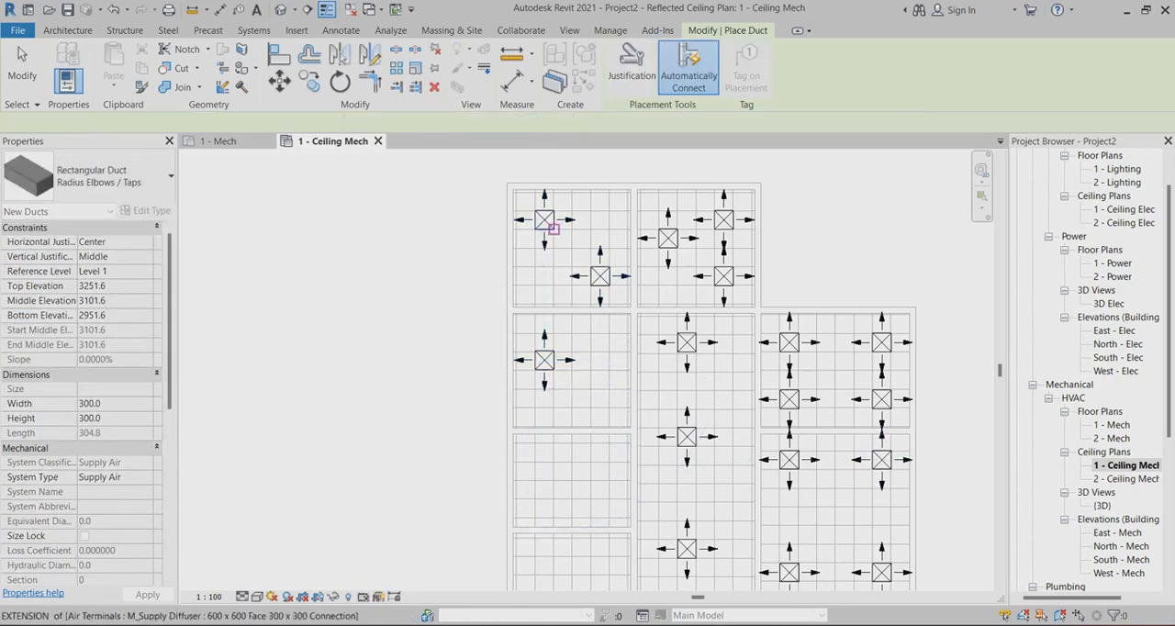
click(68, 31)
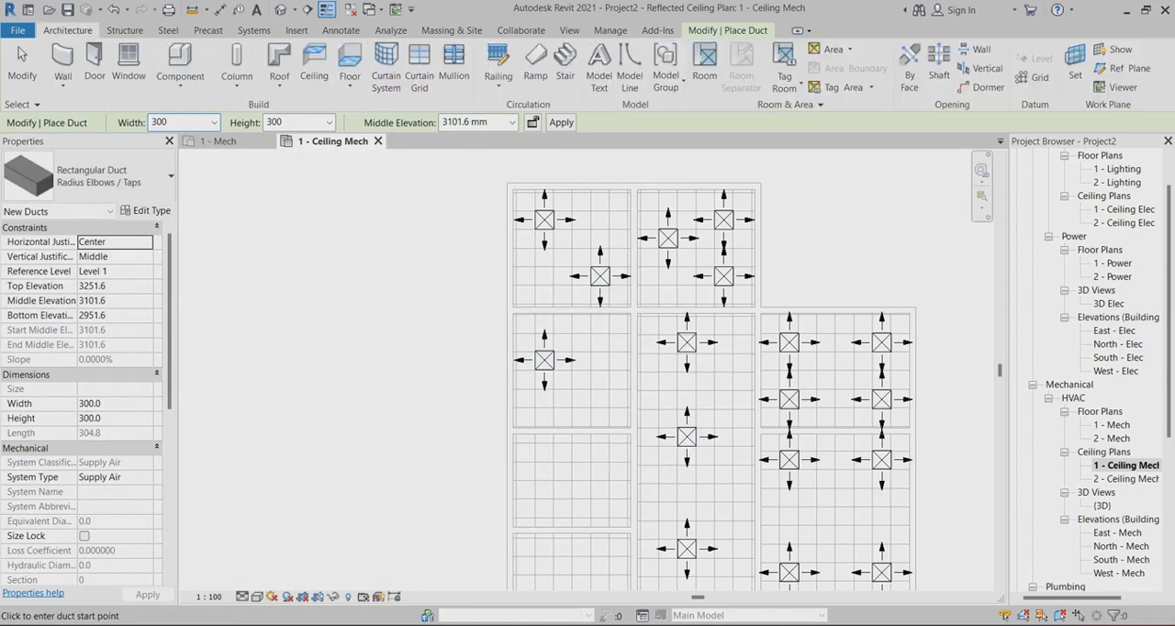
click(254, 30)
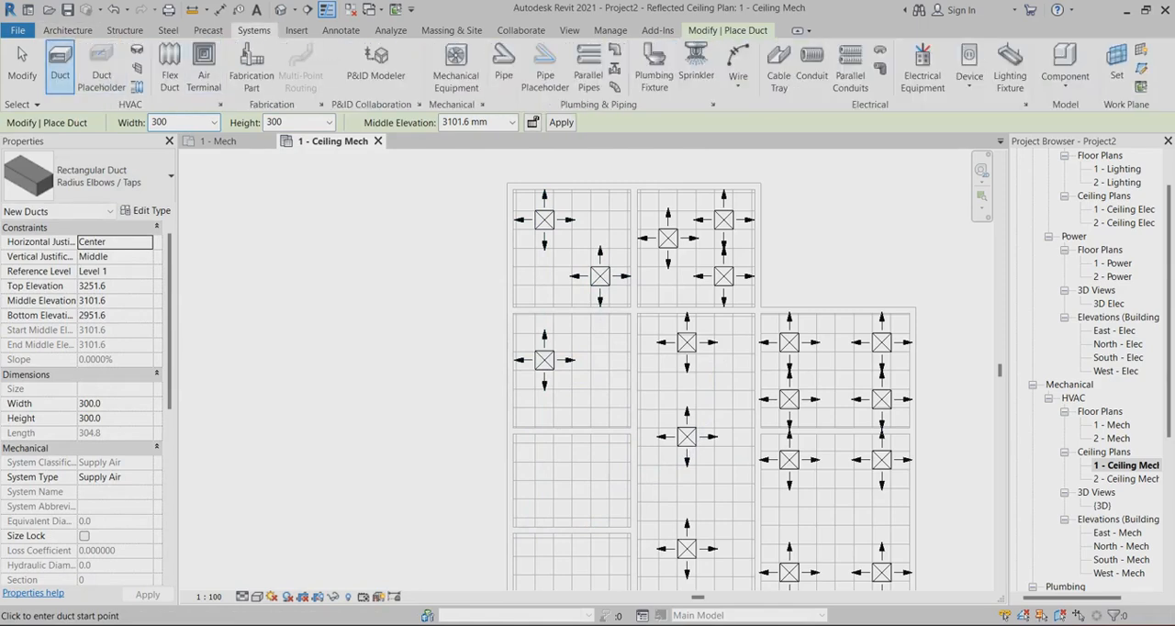
click(204, 69)
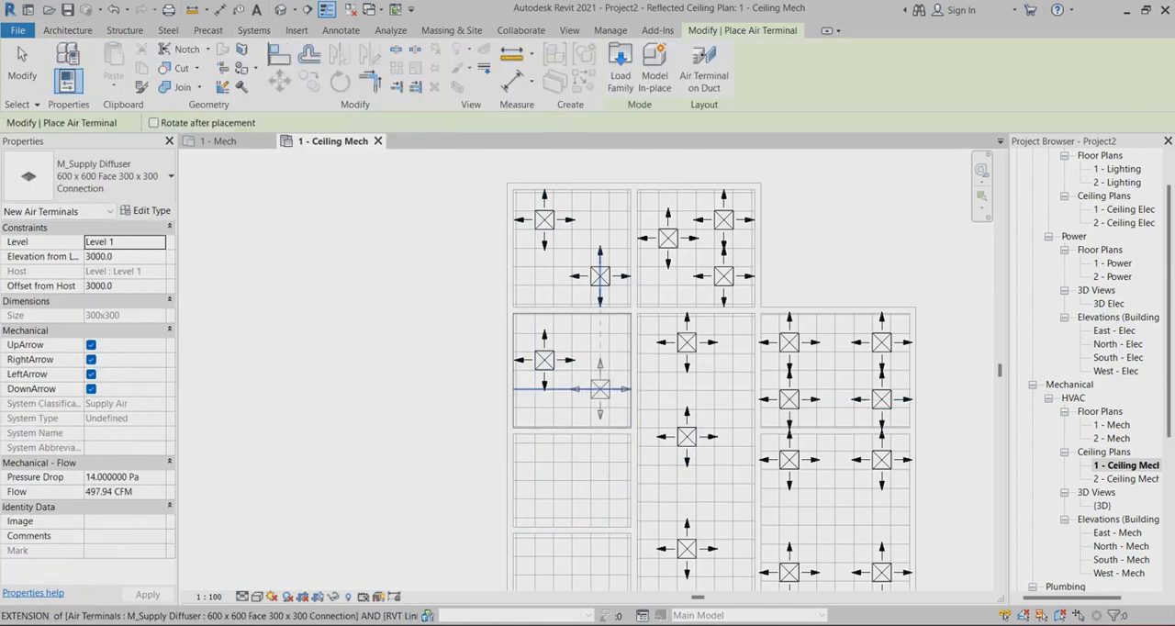
click(600, 379)
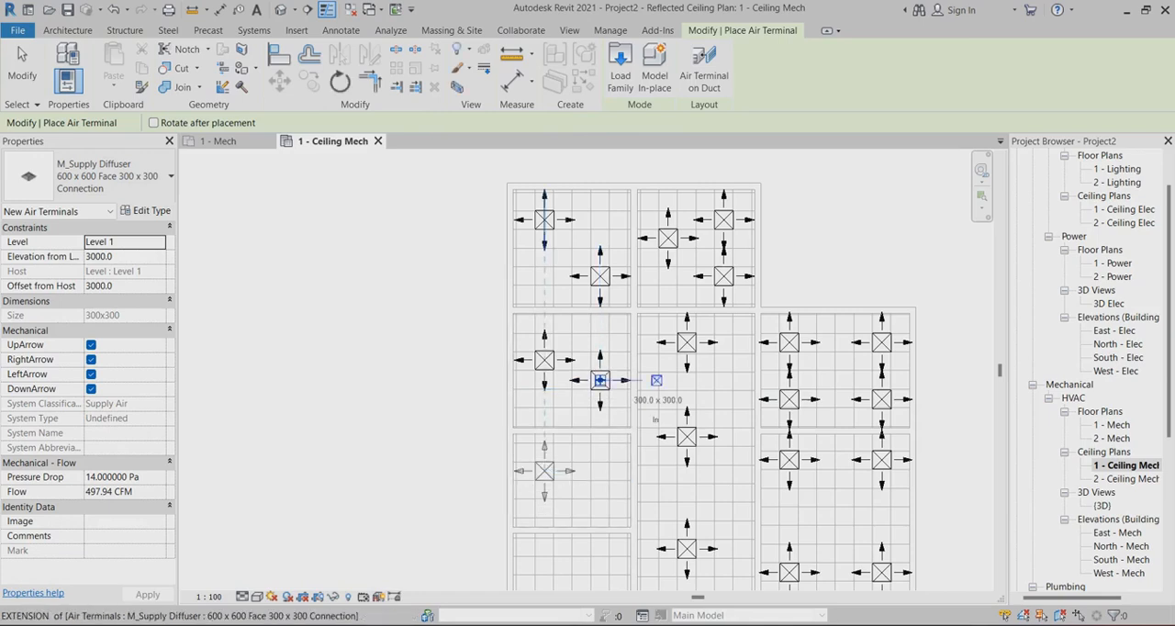
Place two diagonally offset supply diffusers in each of the two lowest rooms on the left side of the plan
click(544, 470)
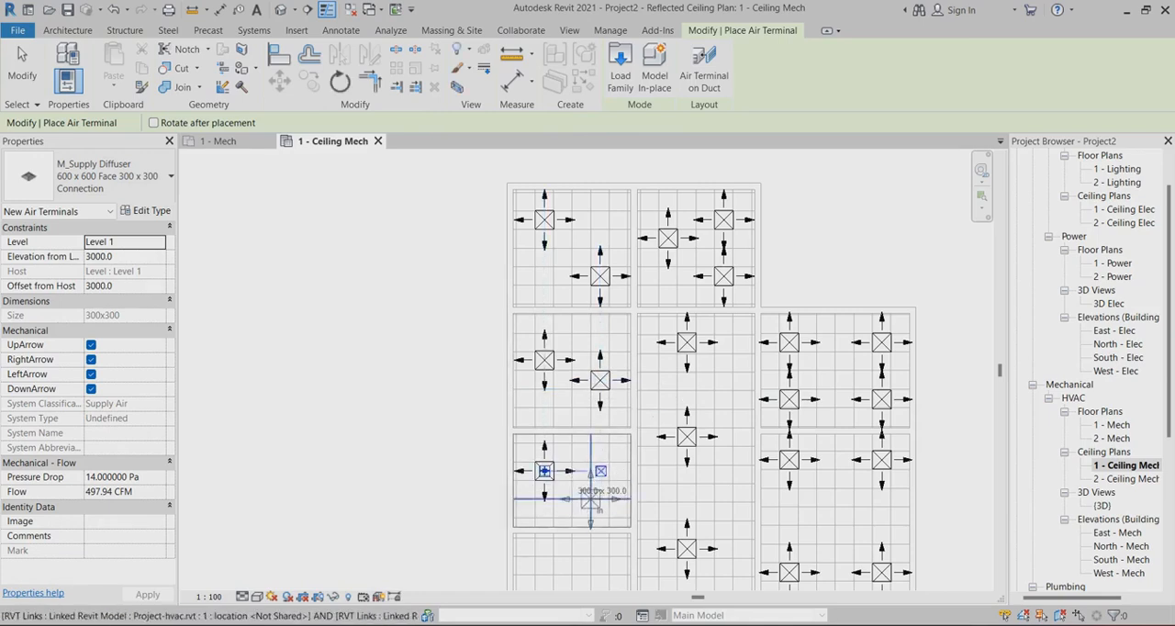
click(600, 508)
scroll(600, 509, down, 4)
middle_drag(599, 508, 600, 380)
scroll(574, 393, up, 5)
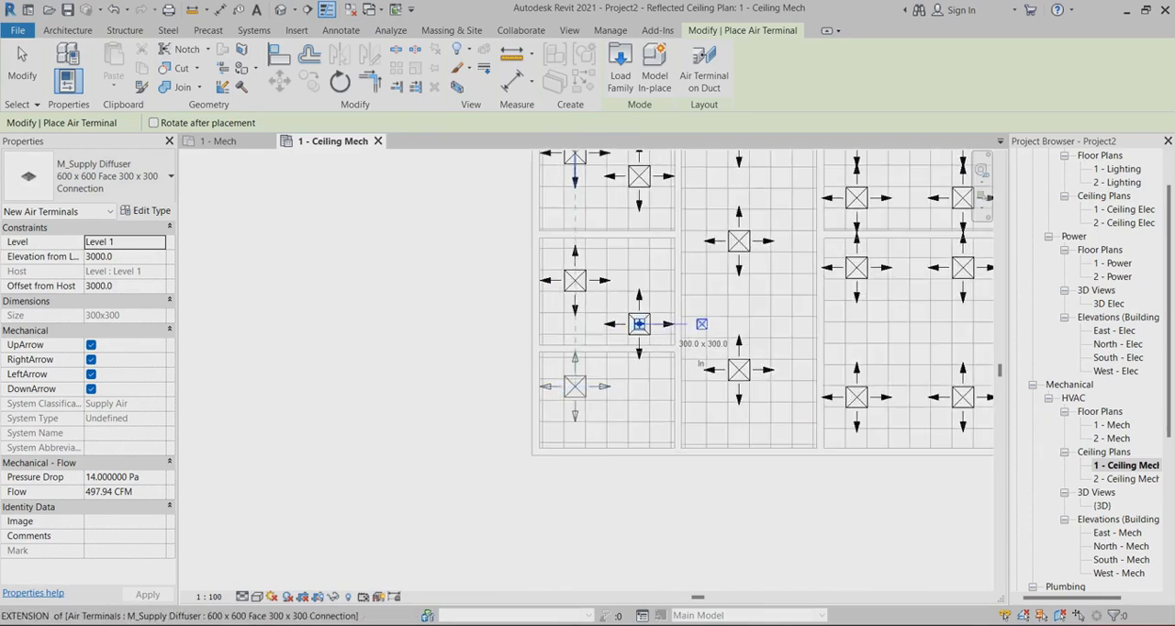
click(574, 390)
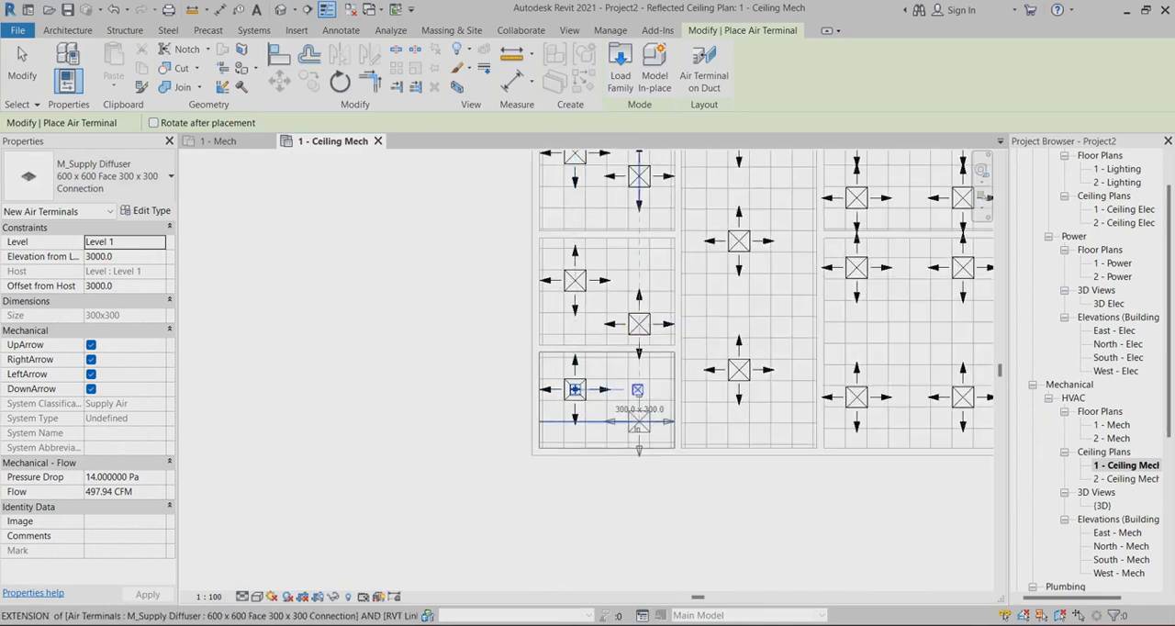
click(639, 411)
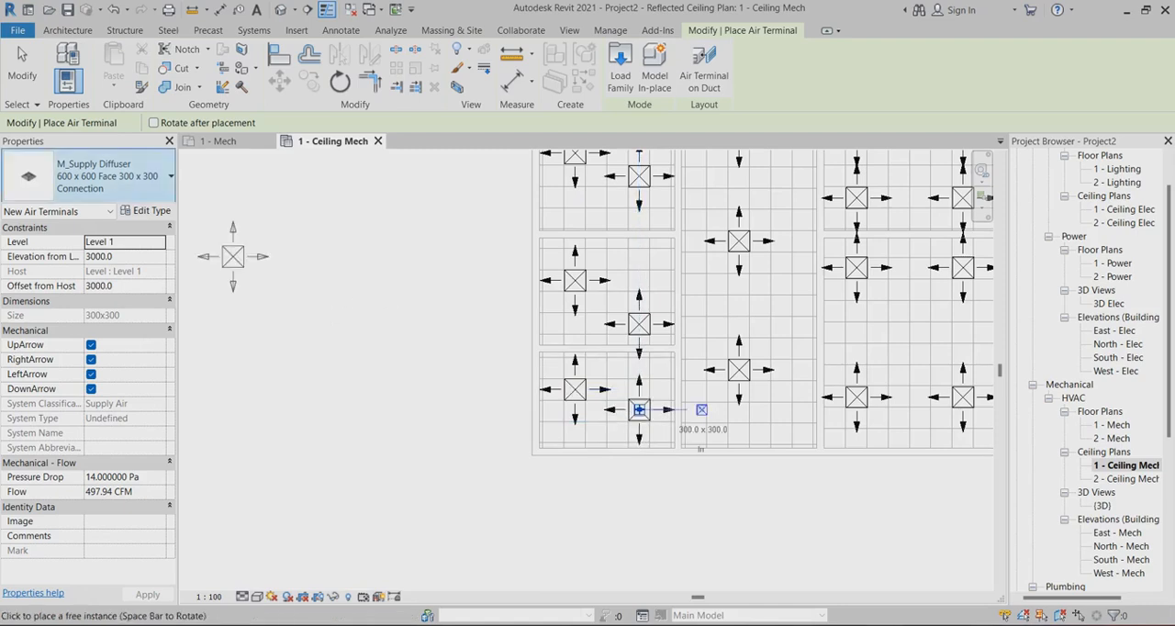
click(22, 62)
Examine the supply diffuser layout across all rooms of the ceiling plan
scroll(575, 394, down, 5)
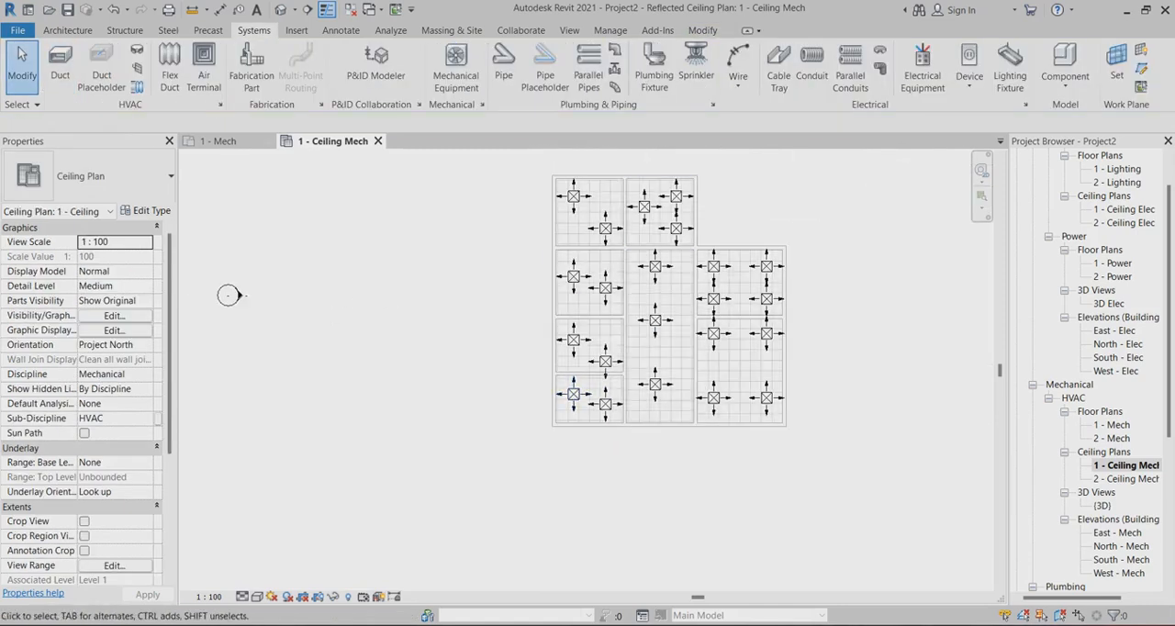
scroll(689, 207, up, 4)
scroll(808, 284, up, 1)
scroll(570, 256, down, 3)
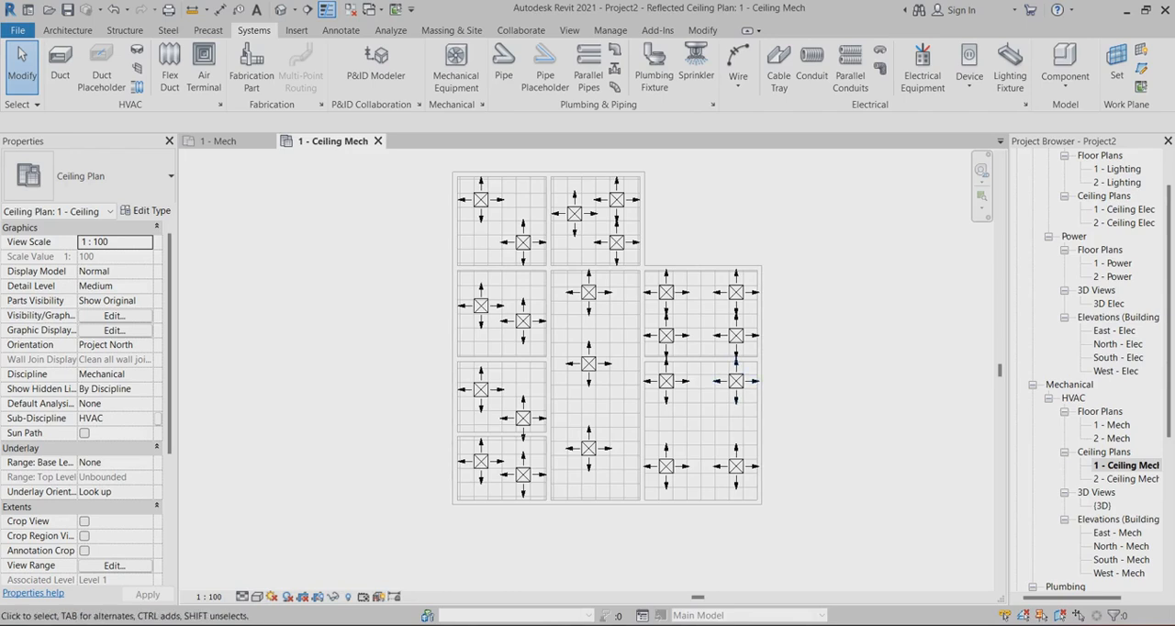
scroll(601, 363, up, 2)
scroll(601, 362, down, 1)
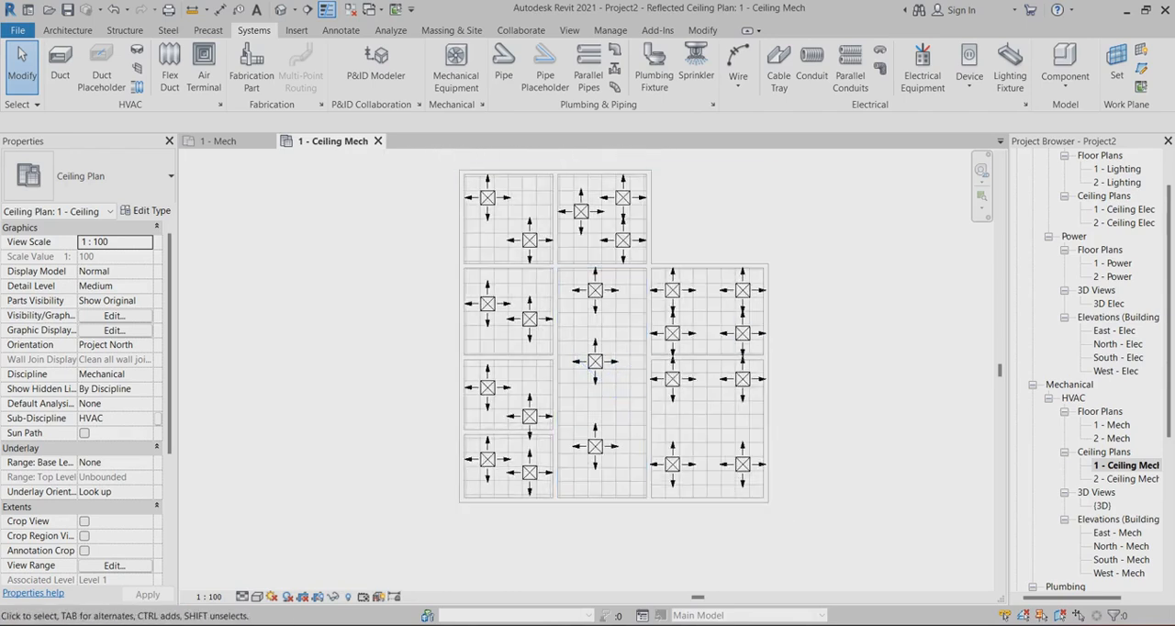
scroll(697, 344, up, 1)
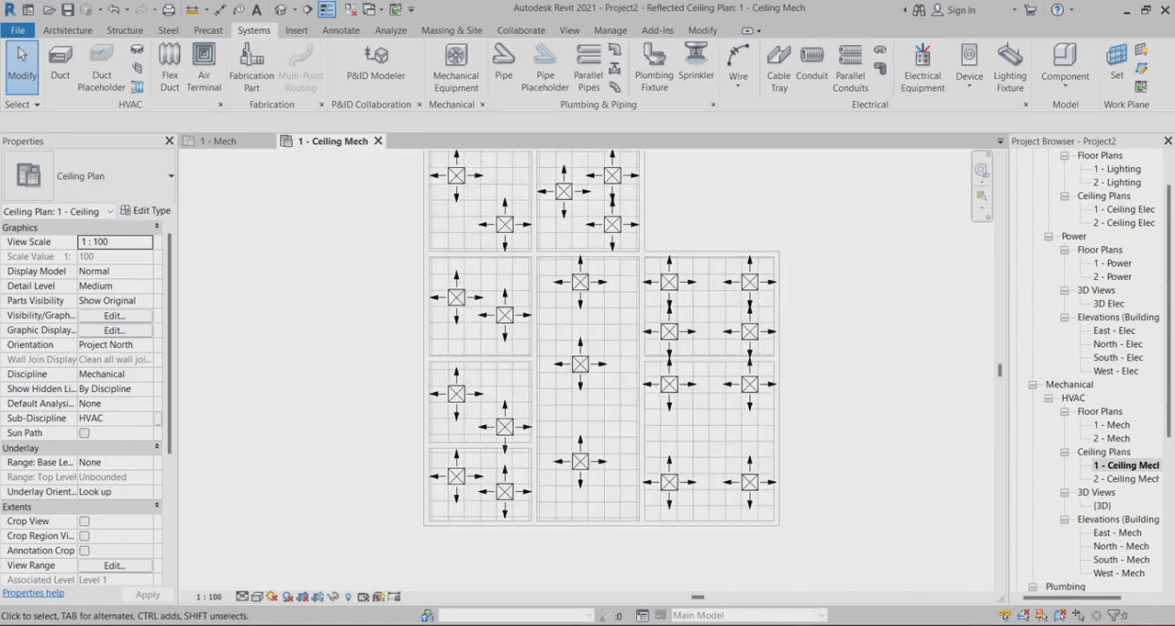
scroll(791, 296, down, 2)
scroll(641, 167, up, 3)
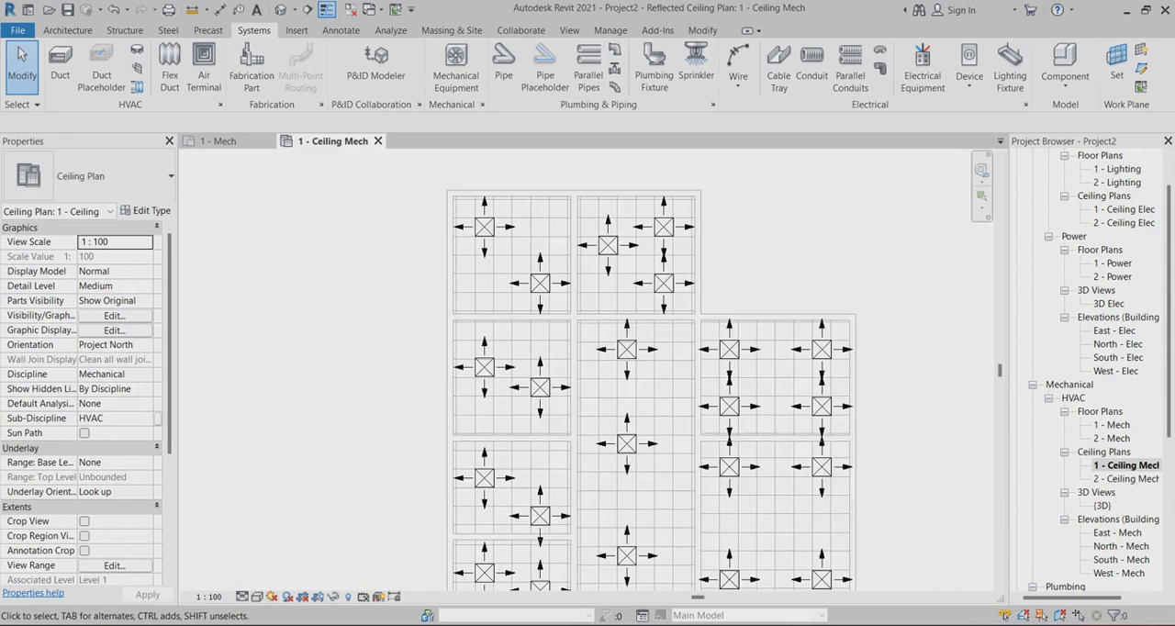
scroll(619, 165, down, 1)
scroll(871, 320, up, 1)
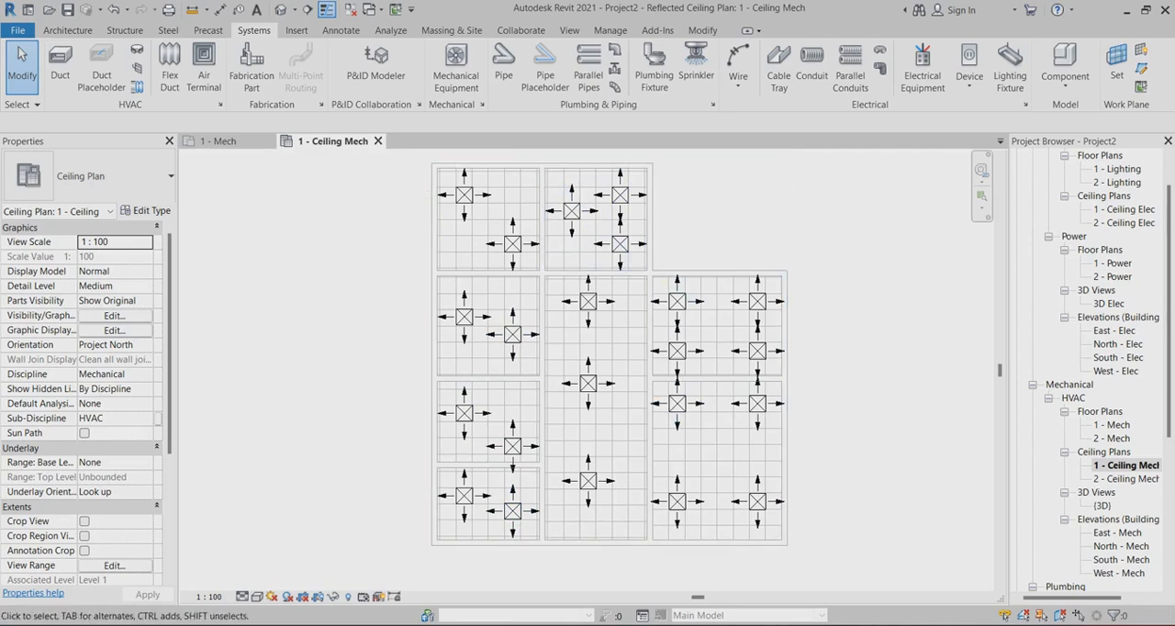
scroll(763, 244, up, 1)
scroll(760, 225, down, 1)
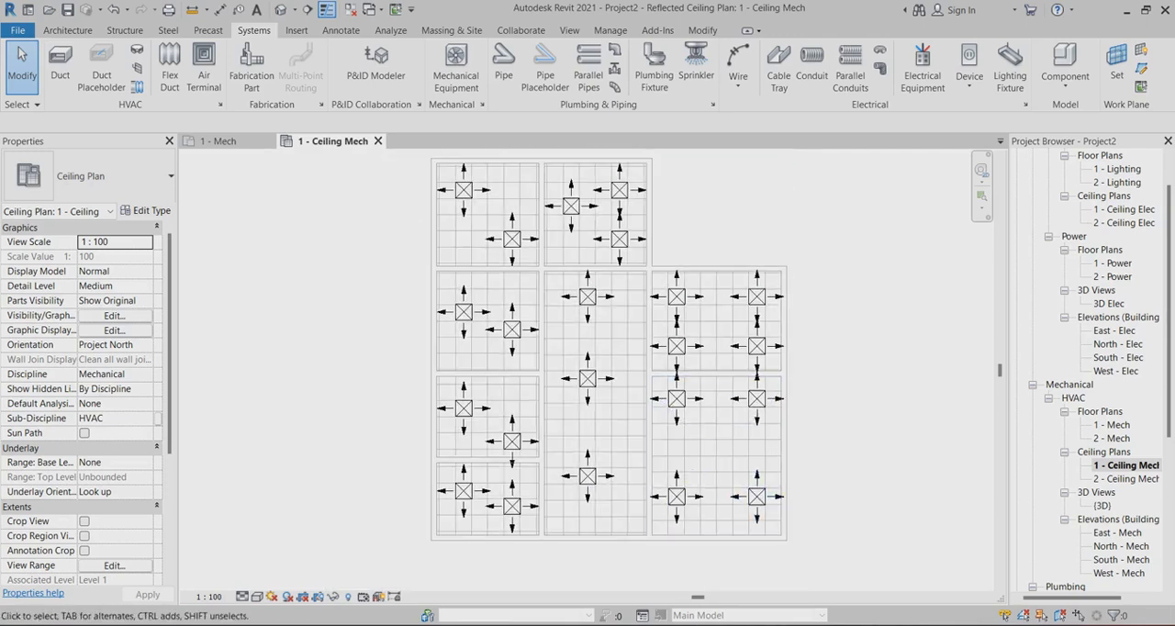
Delete the rightmost column of four supply diffusers from the two right-hand rooms
scroll(837, 454, up, 1)
scroll(821, 424, down, 1)
drag(721, 213, 837, 591)
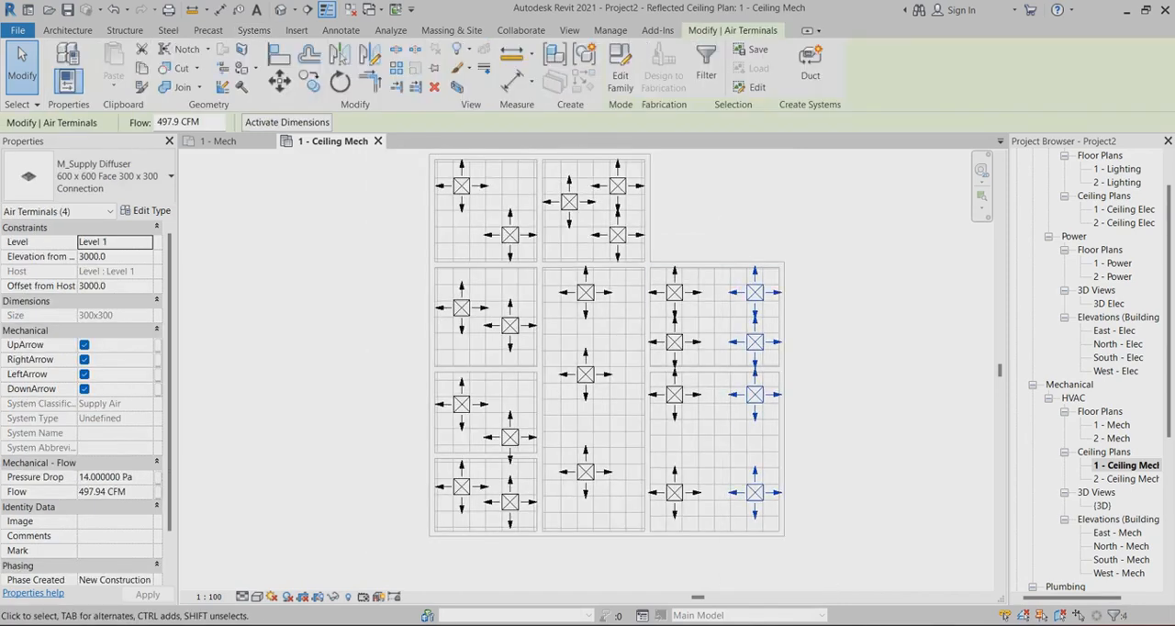
key(Delete)
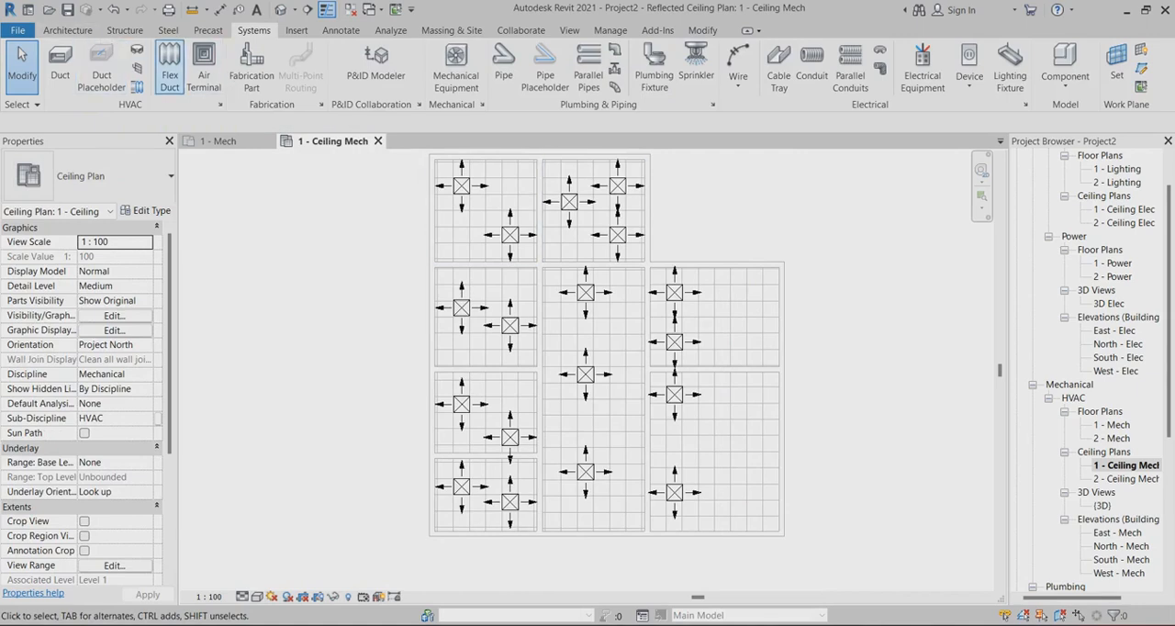
Place one M_Return Diffuser, 600 x 600 Face 300 x 300 Connection, in each of the two right-hand rooms
click(204, 64)
click(101, 175)
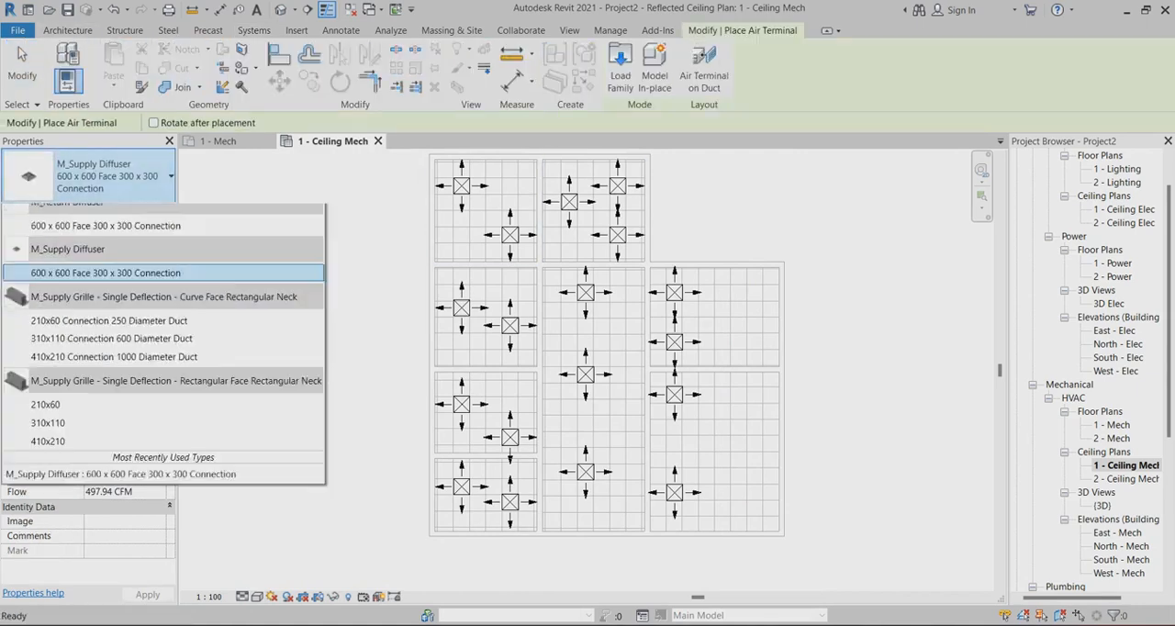
click(106, 308)
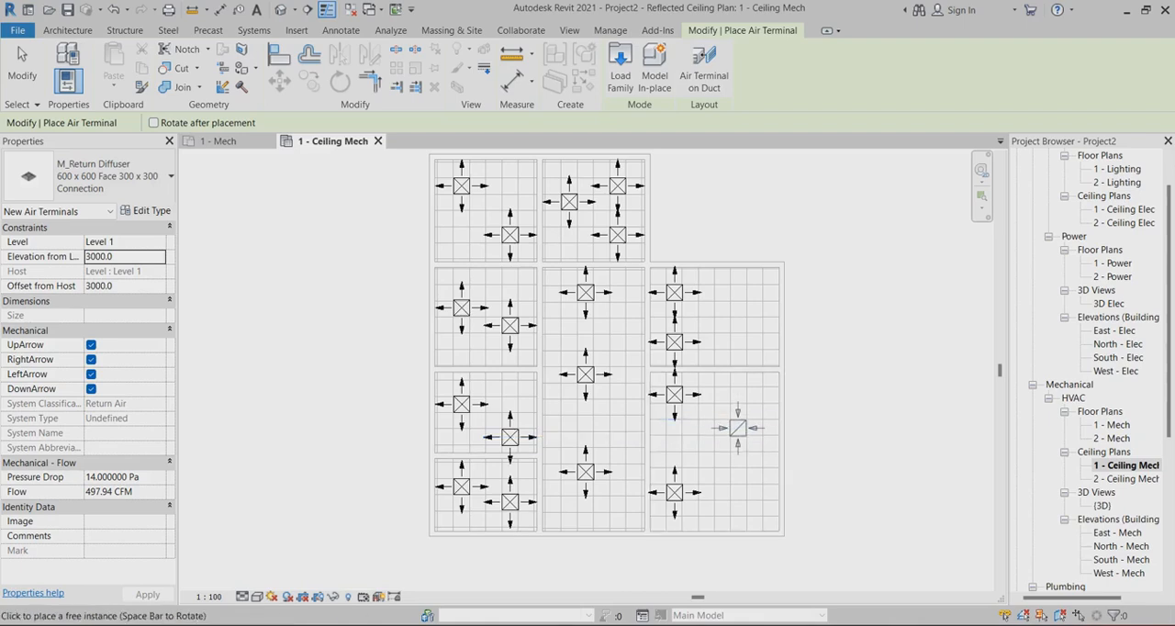
click(737, 427)
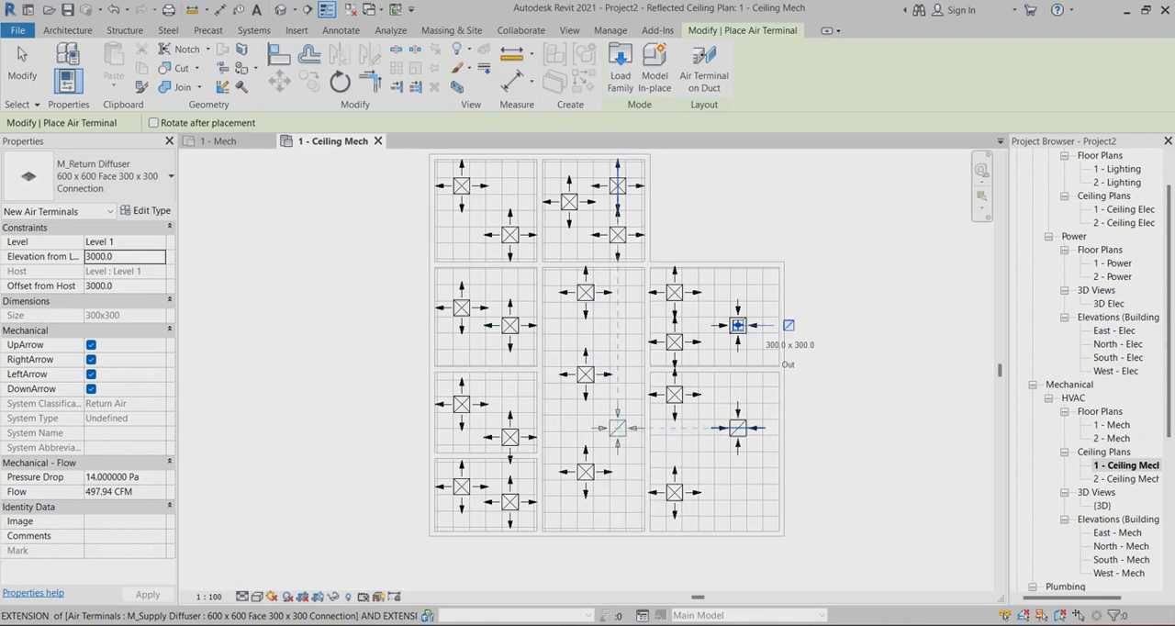
Place two return diffusers in the right half of the long central room, one above the other
scroll(615, 424, up, 2)
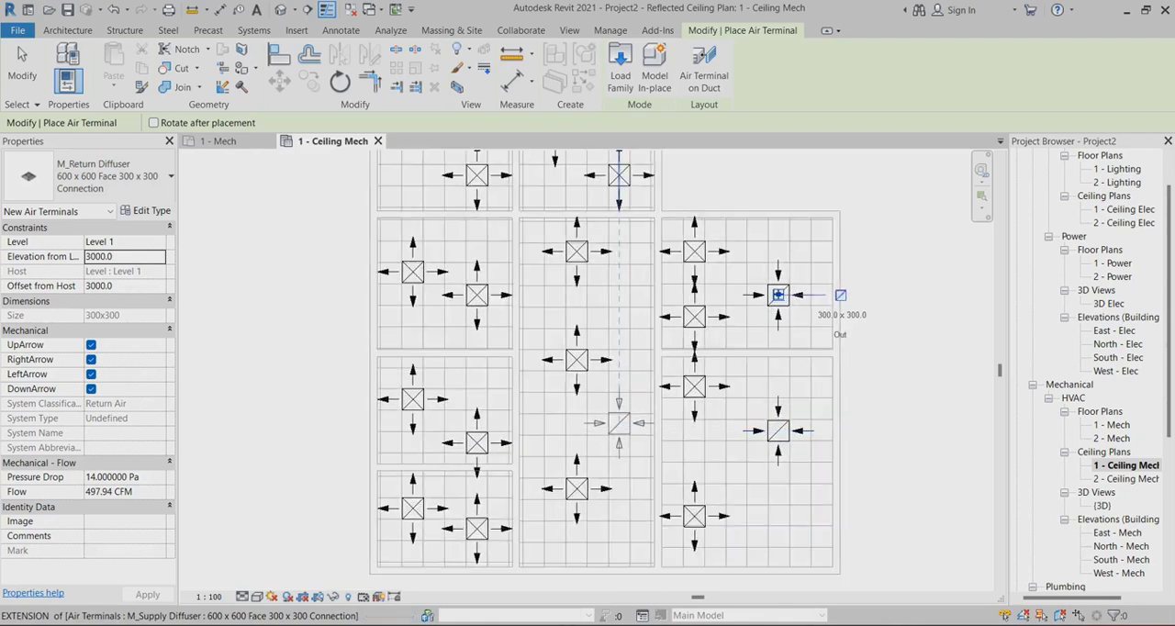
scroll(633, 439, down, 2)
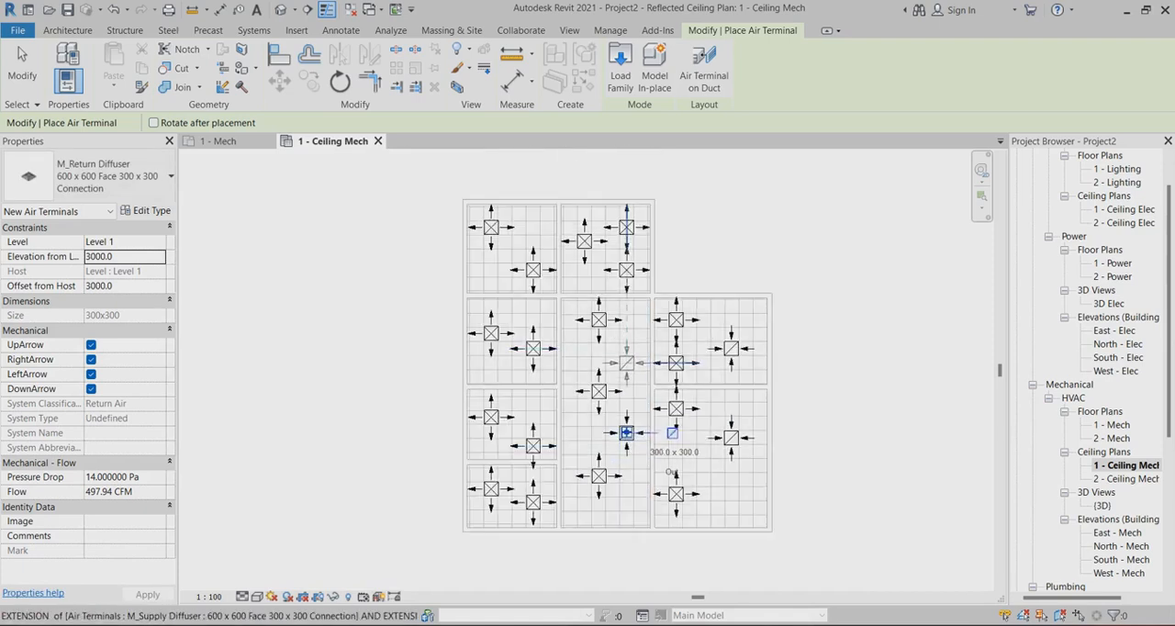
click(625, 347)
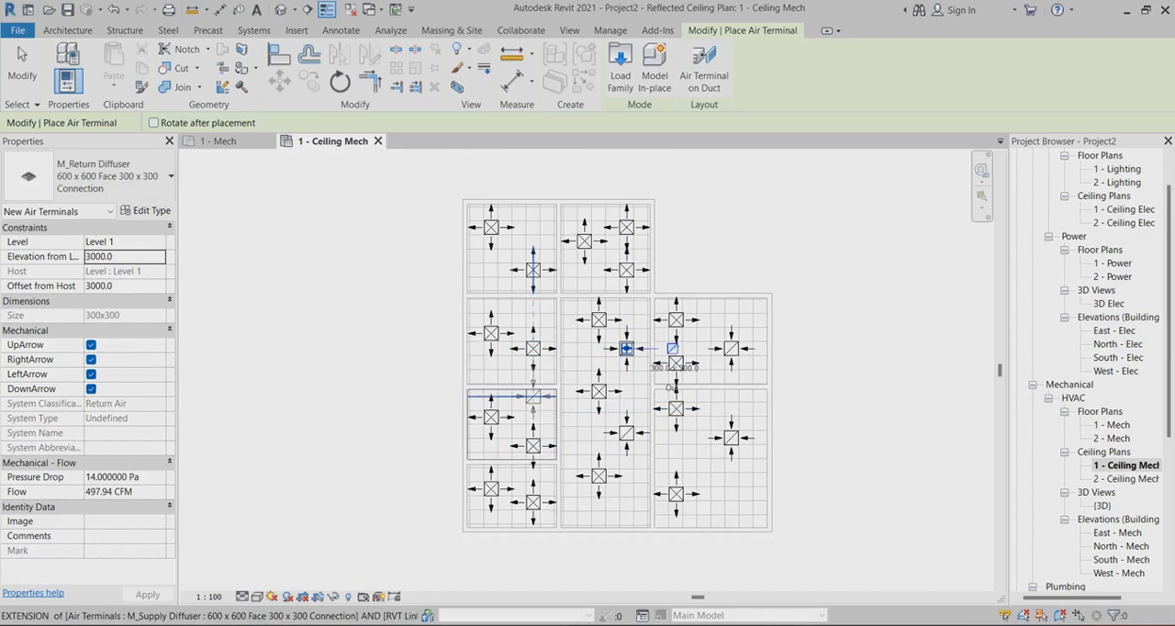
Place one return diffuser in the second and third rooms of the left column and in each of the two top rooms
scroll(532, 396, up, 2)
click(533, 403)
scroll(596, 337, down, 2)
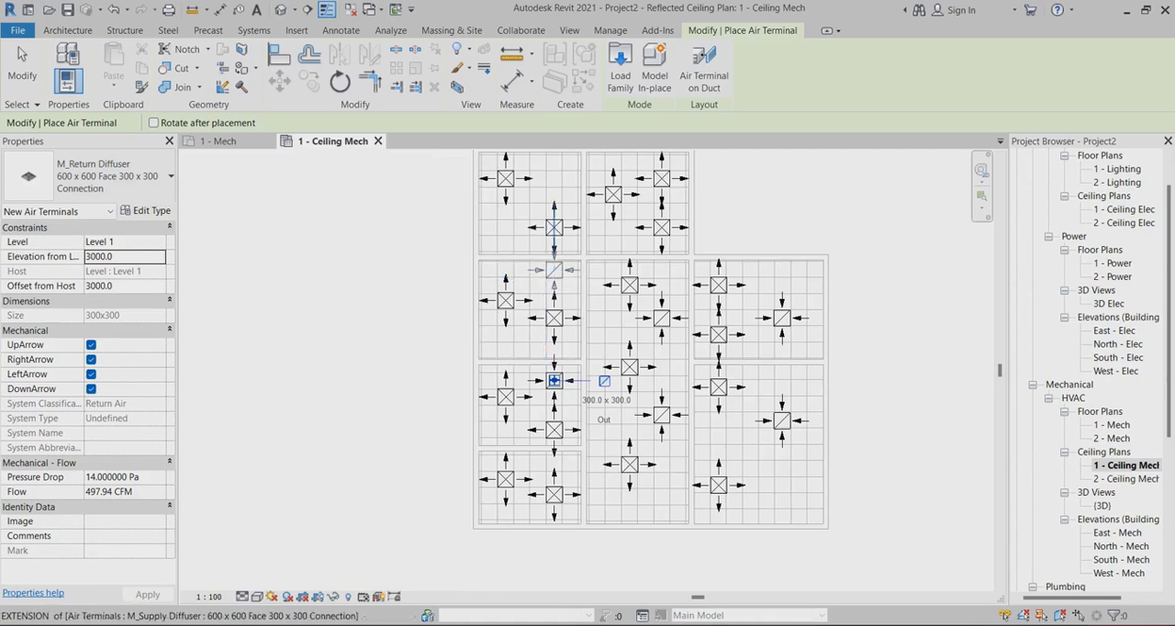
middle_drag(504, 342, 512, 395)
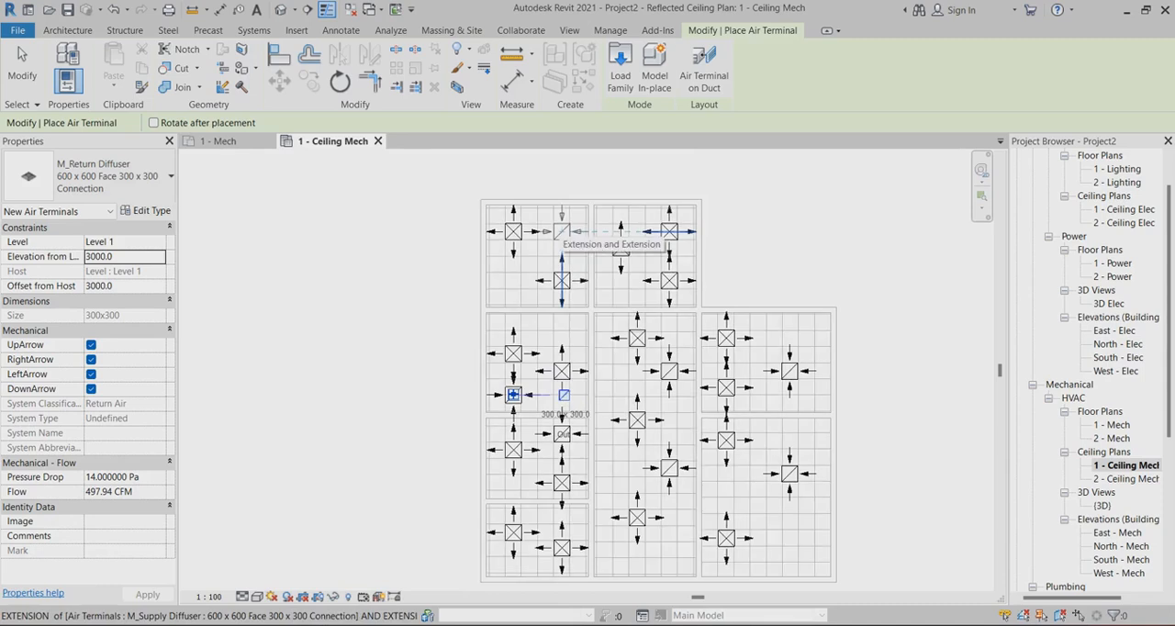
click(512, 395)
click(621, 288)
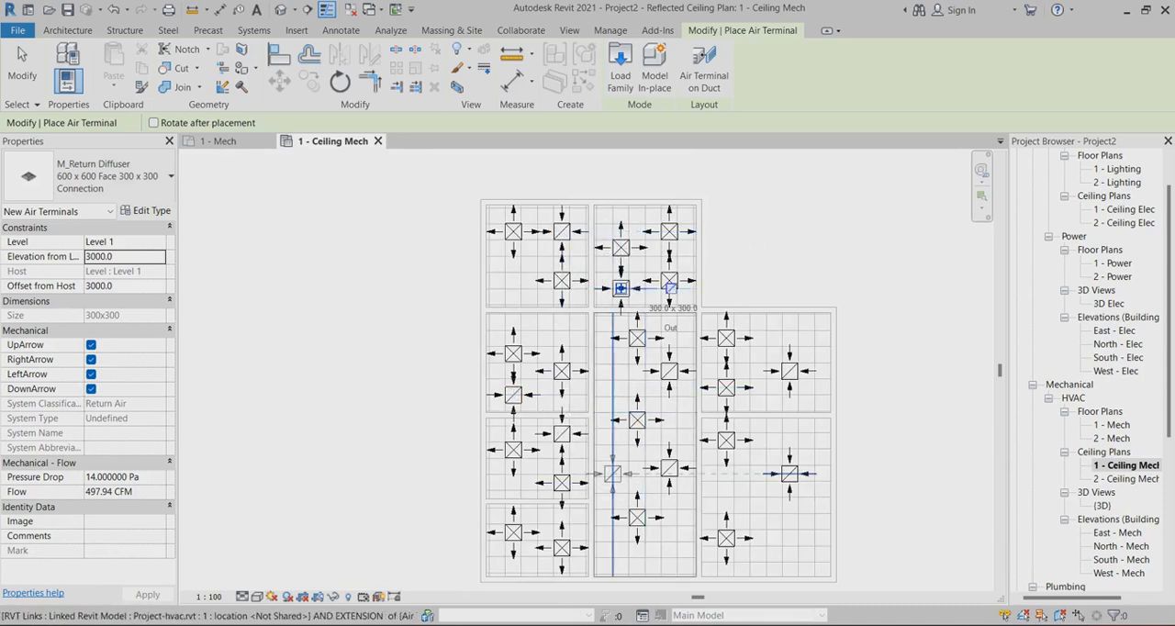
Place two more return diffusers along the left side of the long central room and finish placing air terminals
click(613, 466)
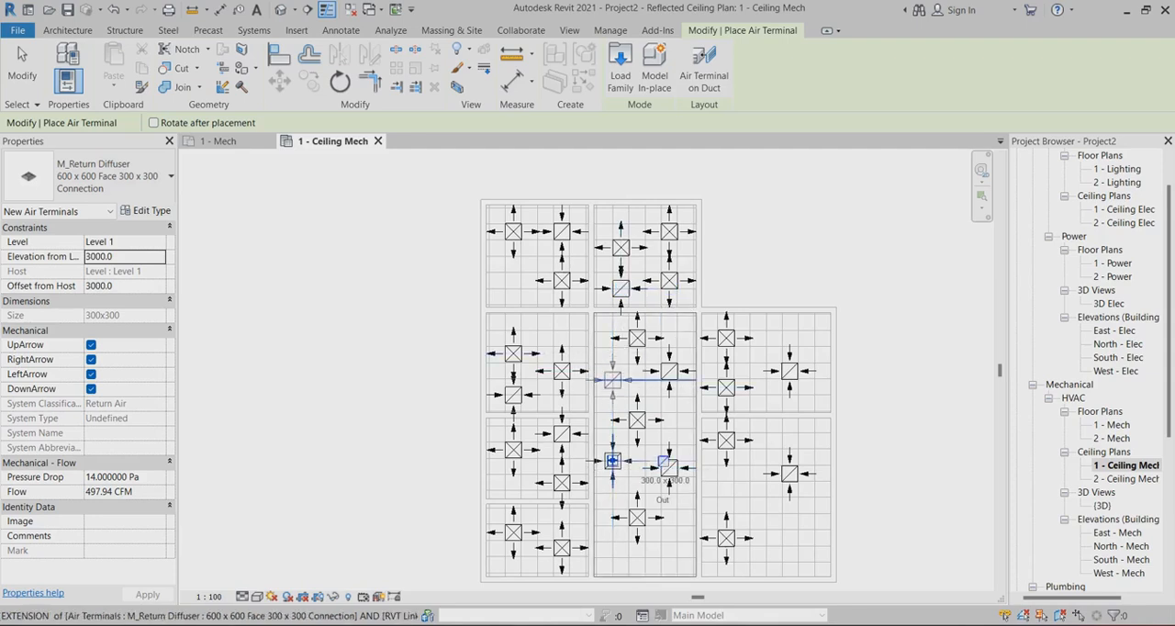
click(612, 378)
key(Escape)
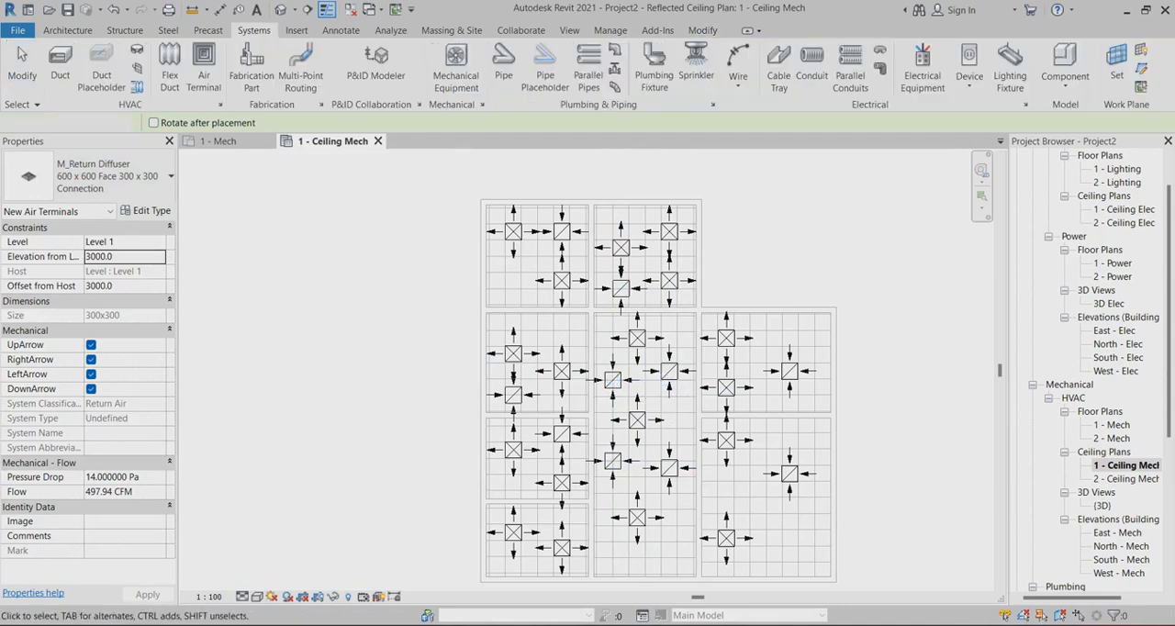
Select the whole ceiling layout, inspect it in a 3D selection box view, and return to the ceiling plan
scroll(849, 369, up, 4)
scroll(706, 279, down, 3)
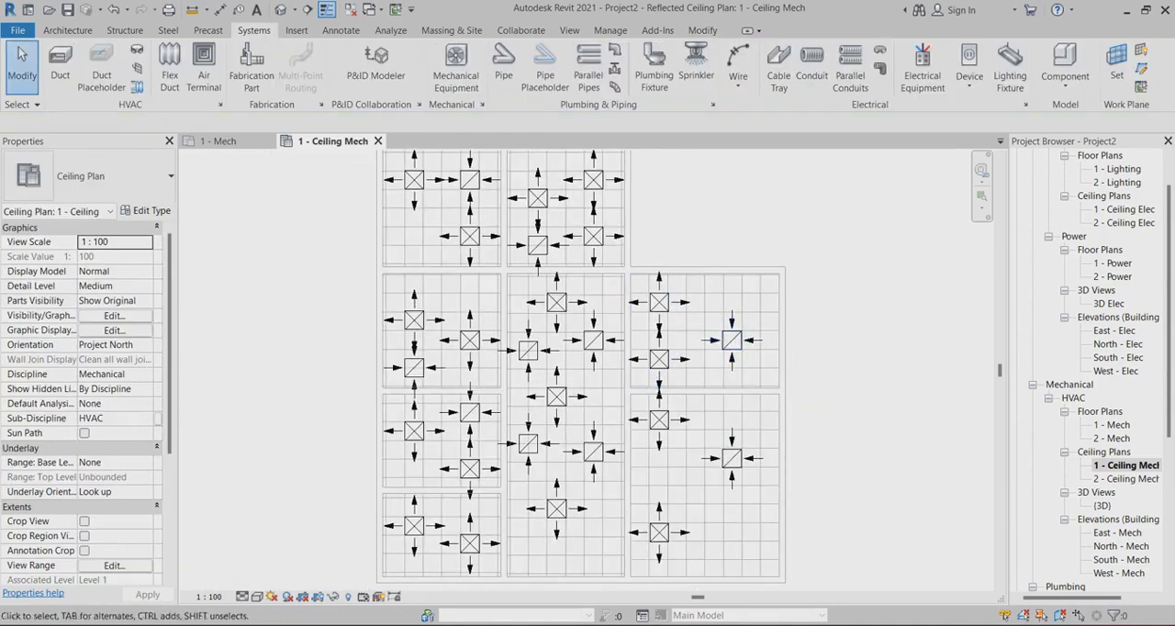
scroll(601, 294, down, 3)
drag(422, 185, 726, 470)
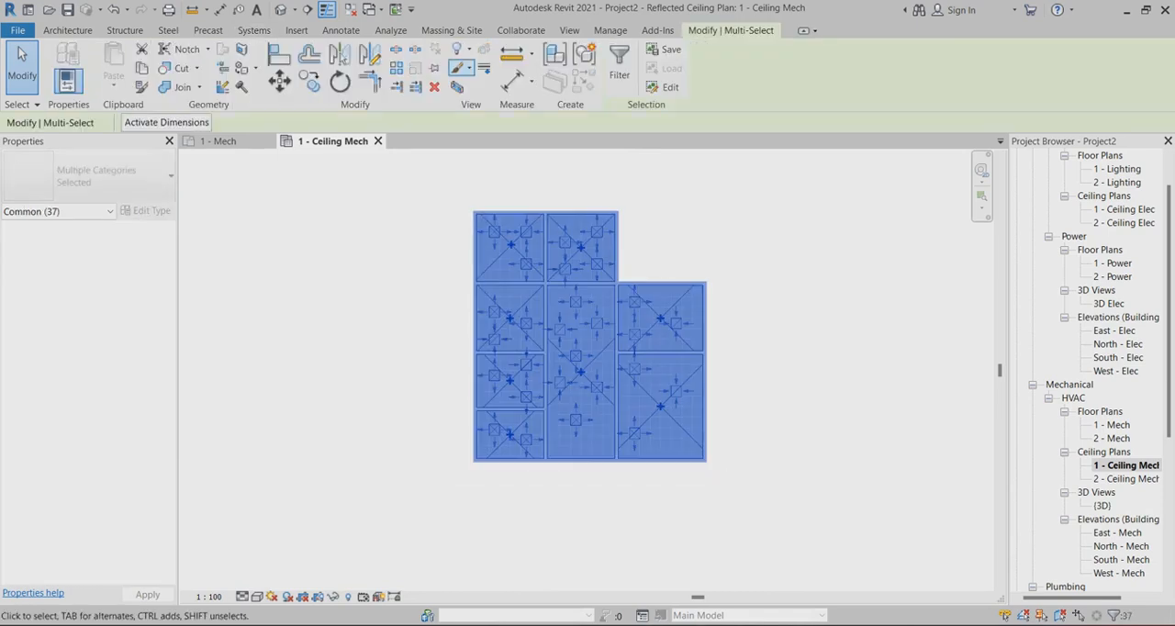
key(b)
key(x)
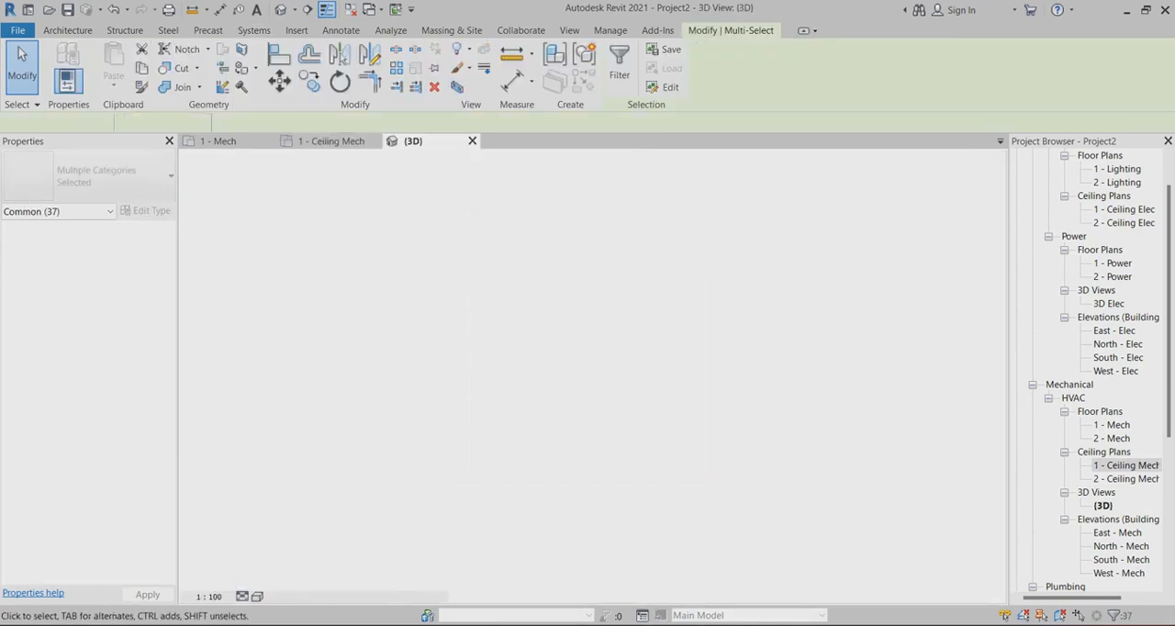
shift+middle_drag(588, 386, 605, 405)
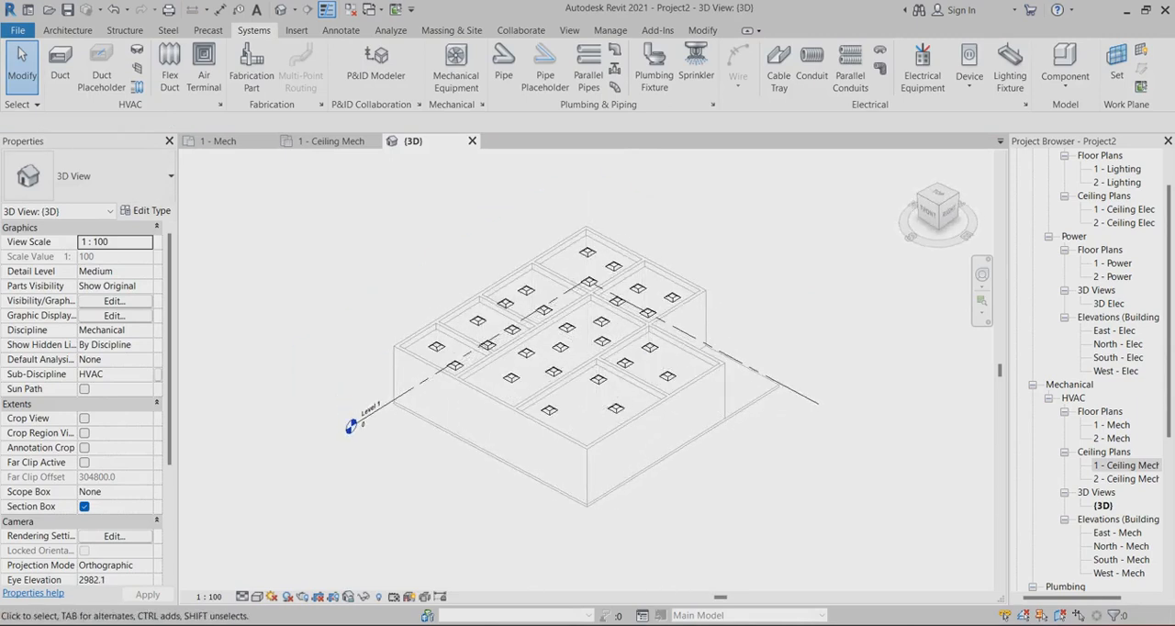
click(472, 140)
scroll(752, 372, up, 2)
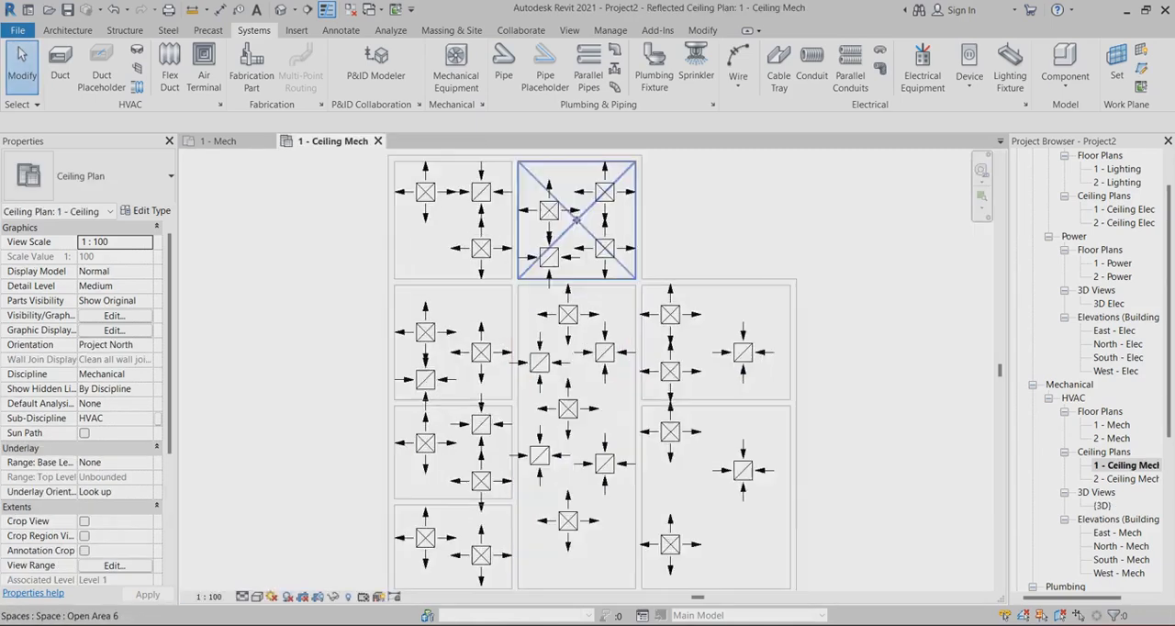
scroll(783, 193, down, 2)
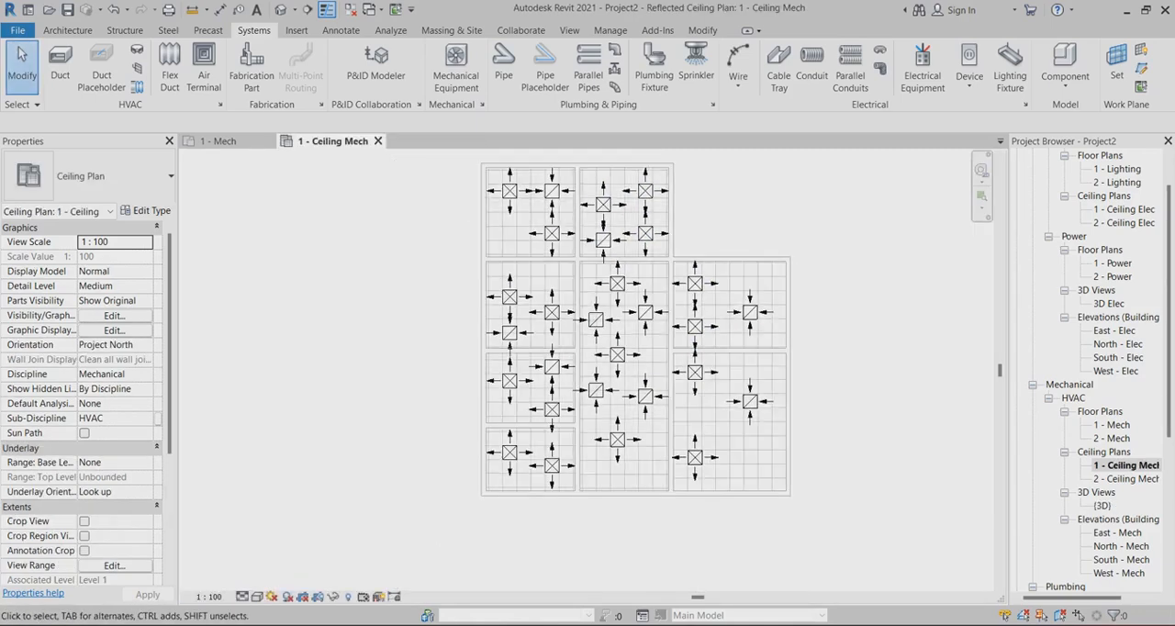
scroll(896, 336, up, 1)
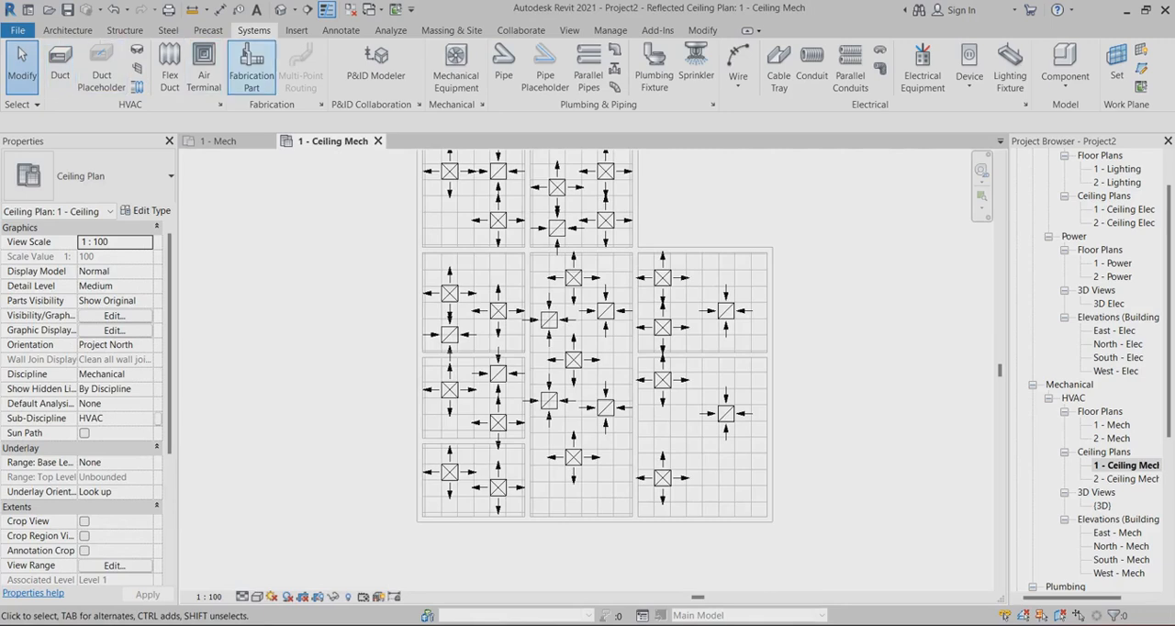
scroll(604, 395, down, 1)
scroll(680, 312, up, 1)
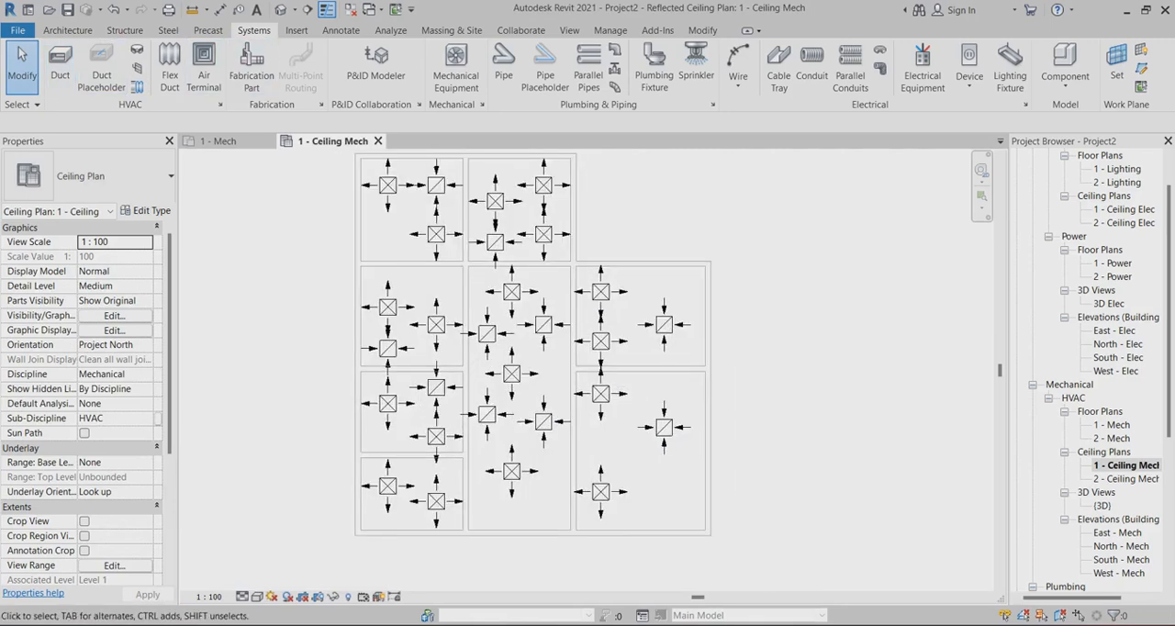
scroll(725, 303, down, 1)
scroll(668, 378, up, 1)
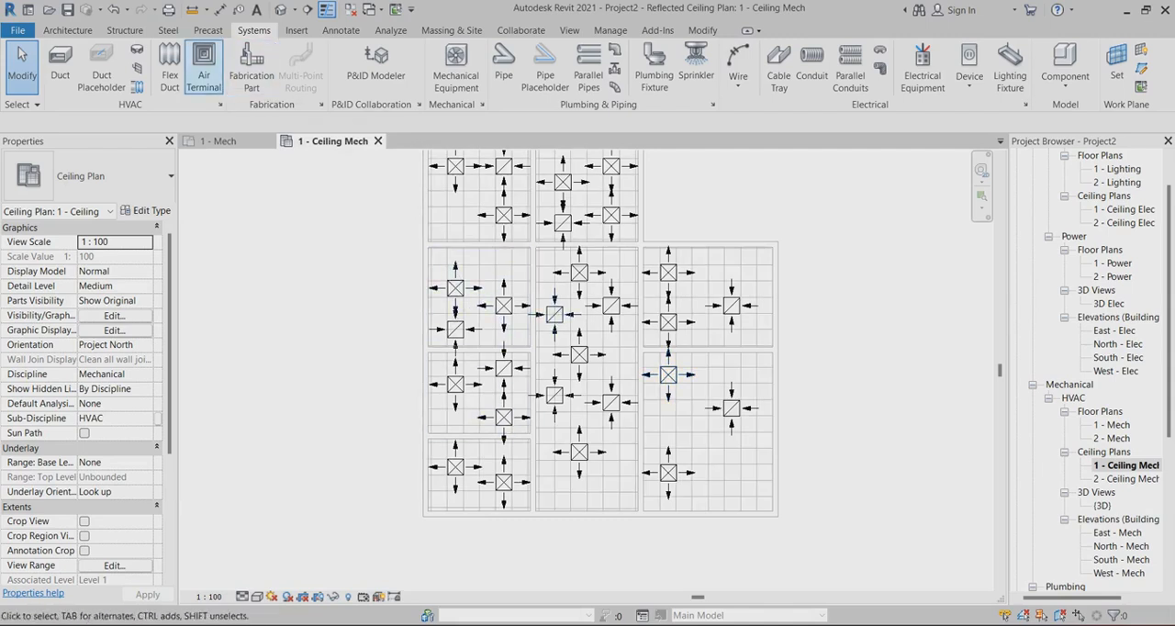
Place an M_Exhaust Grill, 600 x 600 Face 300 x 300 Connection, in the lower-left part of the top-left room
click(203, 69)
click(113, 176)
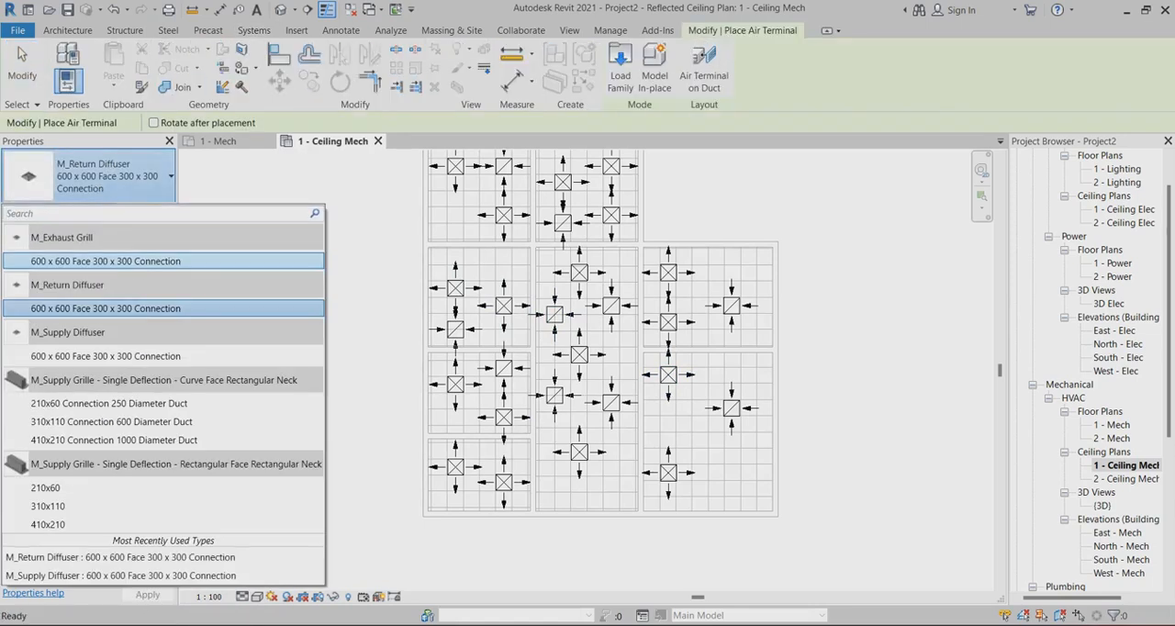
click(106, 261)
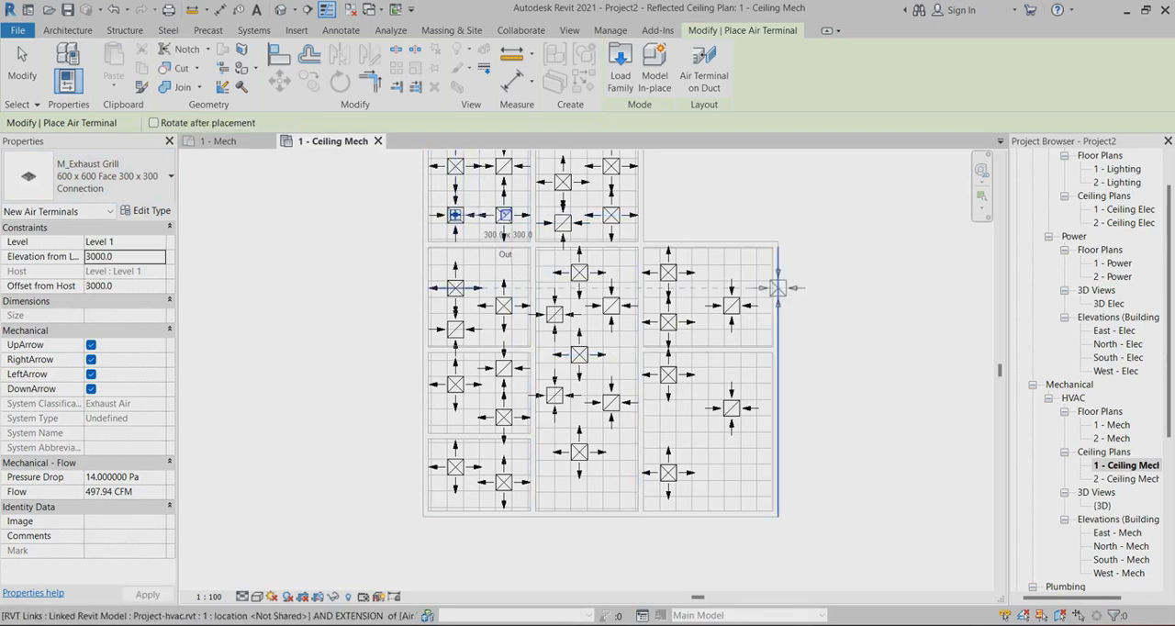
Place one exhaust grill near the lower-right corner of the lower right-hand room and one near the upper-right corner of the room above
scroll(459, 261, down, 1)
scroll(456, 264, up, 4)
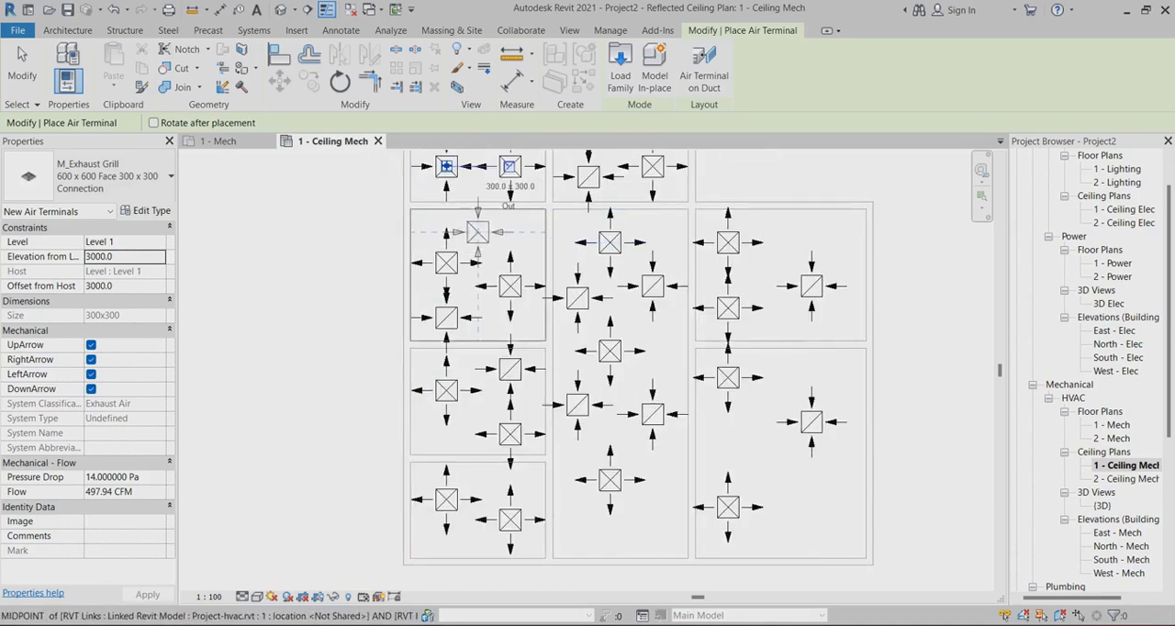
scroll(551, 356, down, 2)
scroll(725, 477, up, 2)
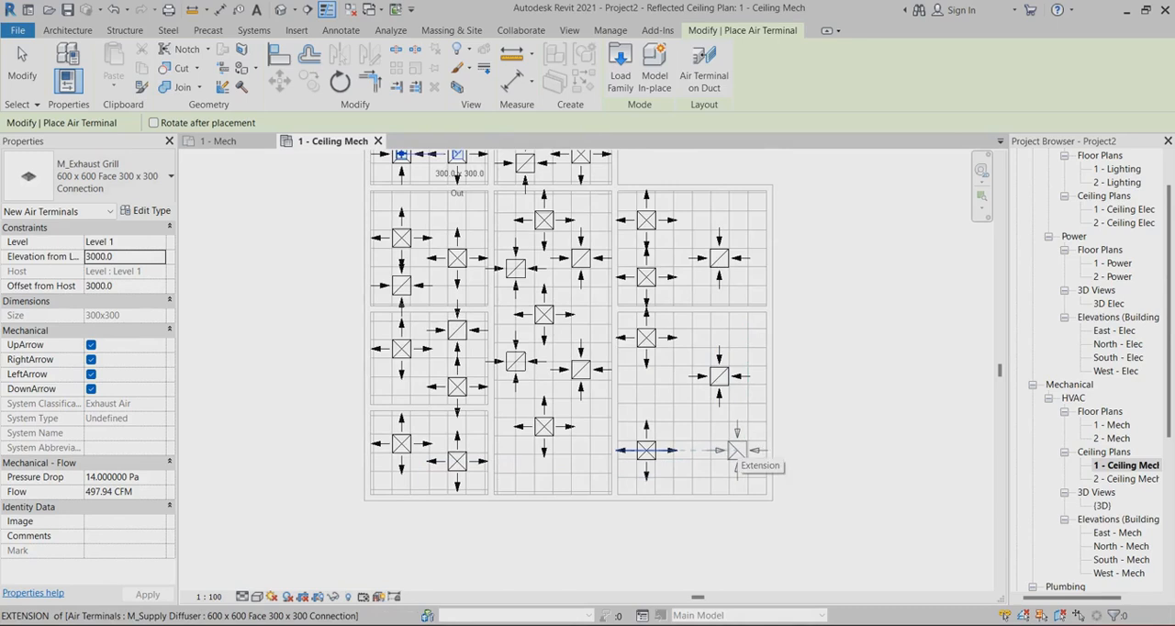
click(737, 449)
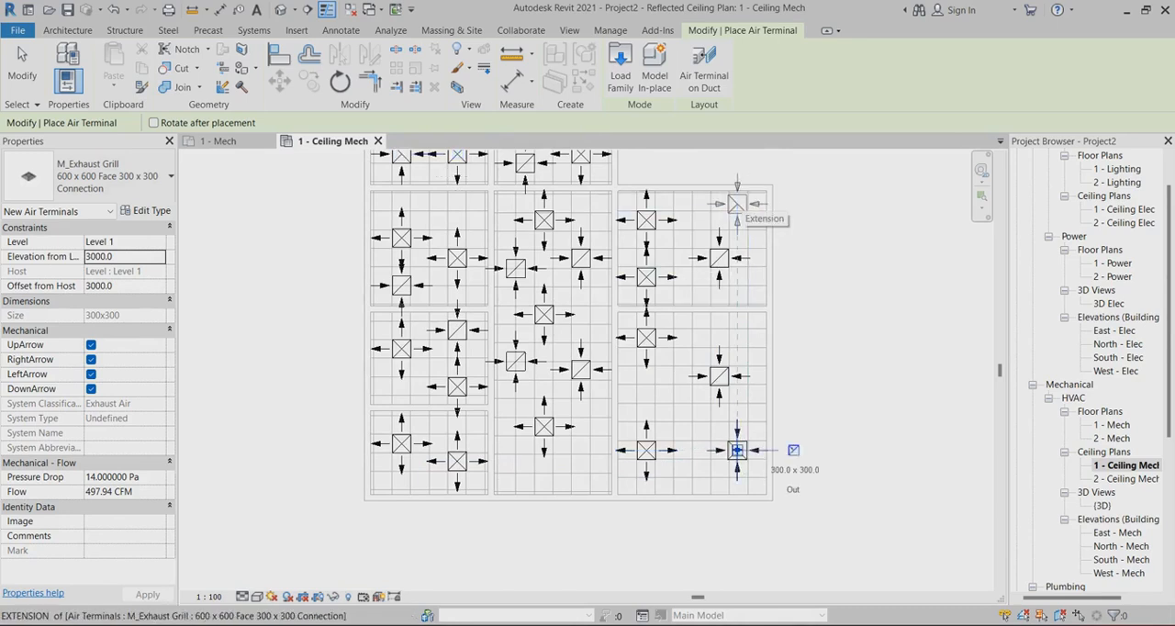
click(737, 211)
scroll(826, 285, down, 2)
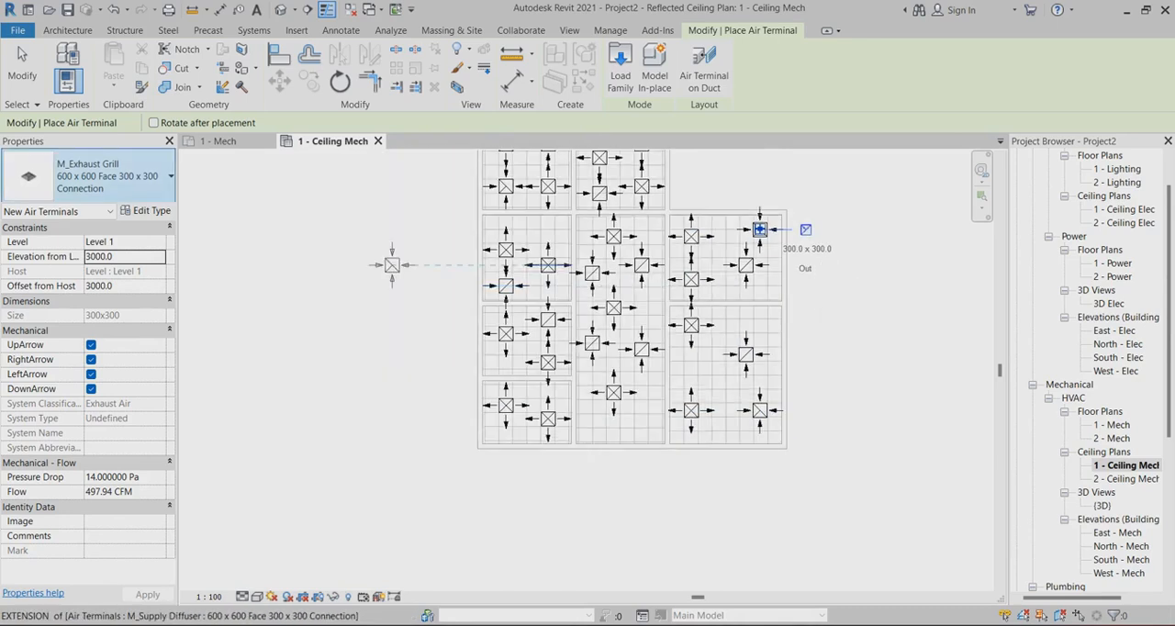
key(Escape)
scroll(582, 384, down, 1)
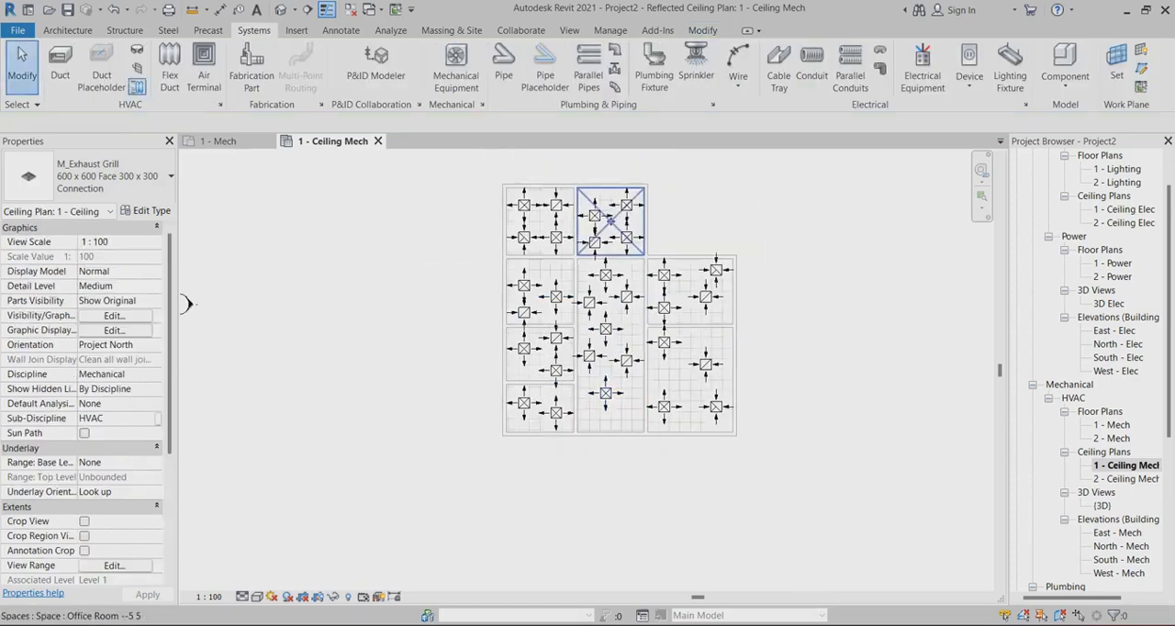
scroll(680, 271, up, 2)
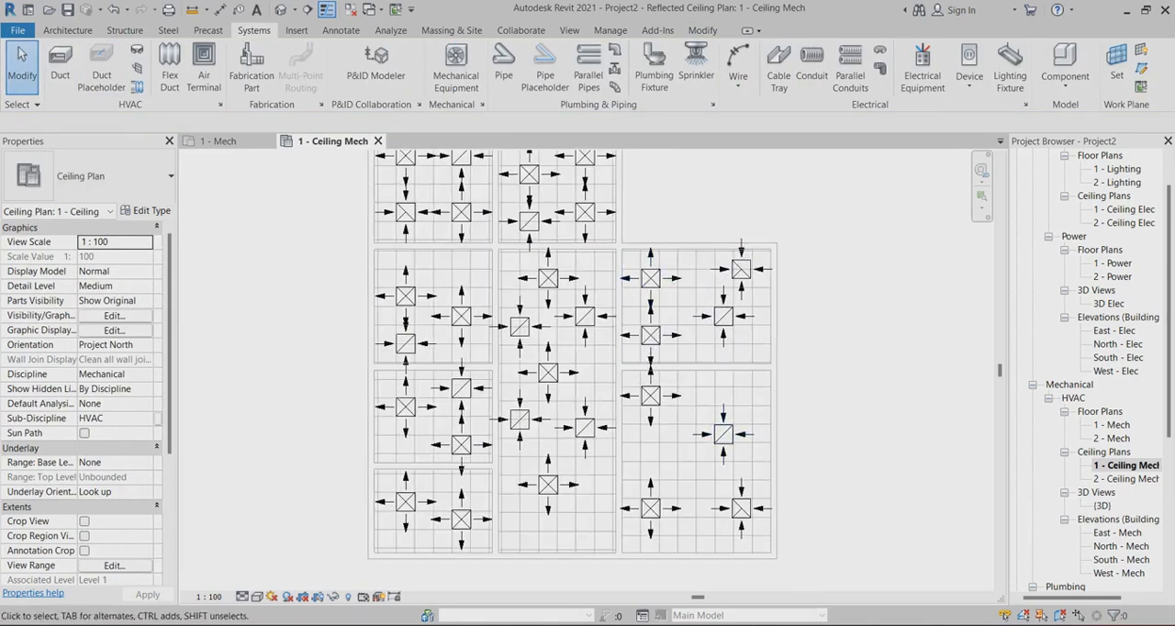
scroll(853, 389, down, 1)
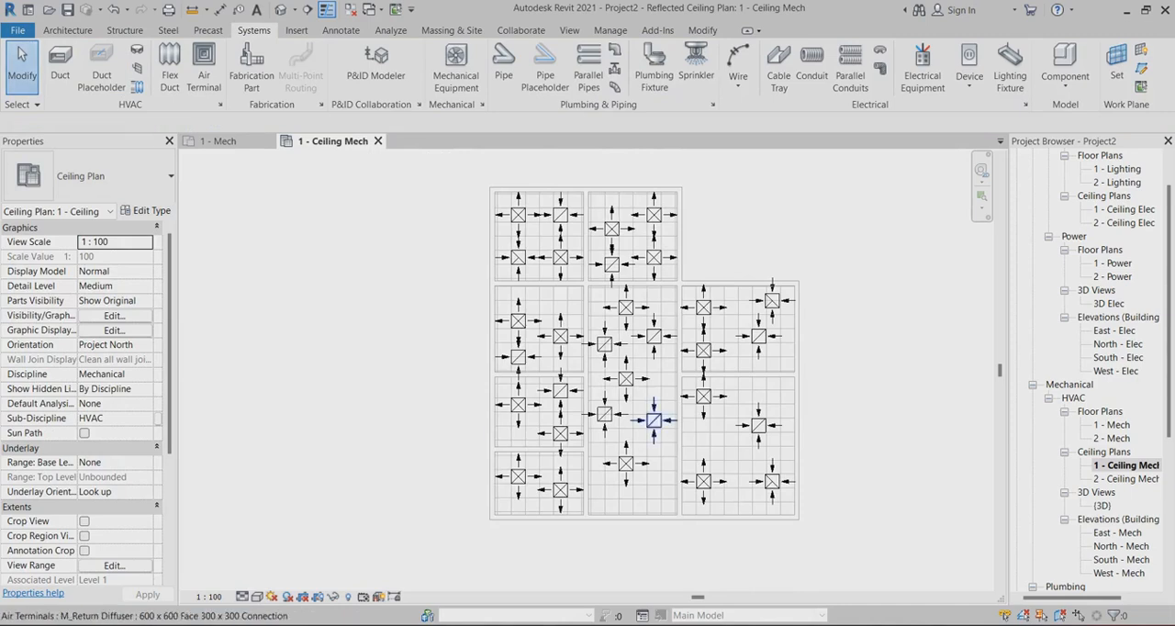
scroll(669, 383, down, 2)
scroll(798, 284, up, 3)
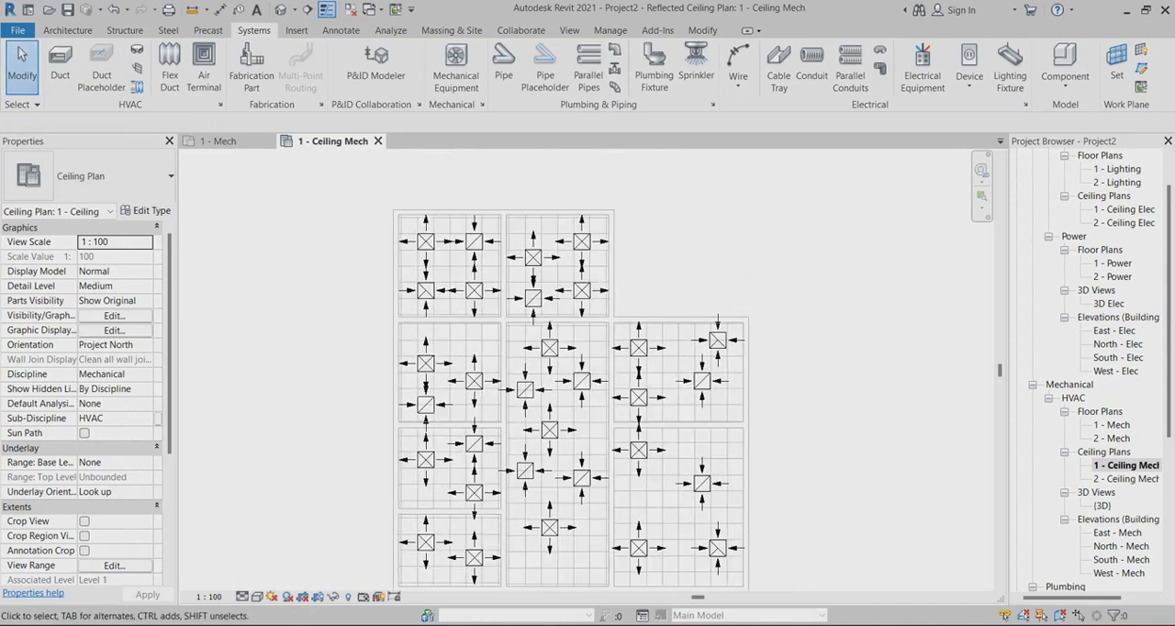
Choose the M_VAV Unit - Parallel Fan Powered, Size 5 - 400mm Inlet, as mechanical equipment and set its elevation from level to 3500
click(456, 69)
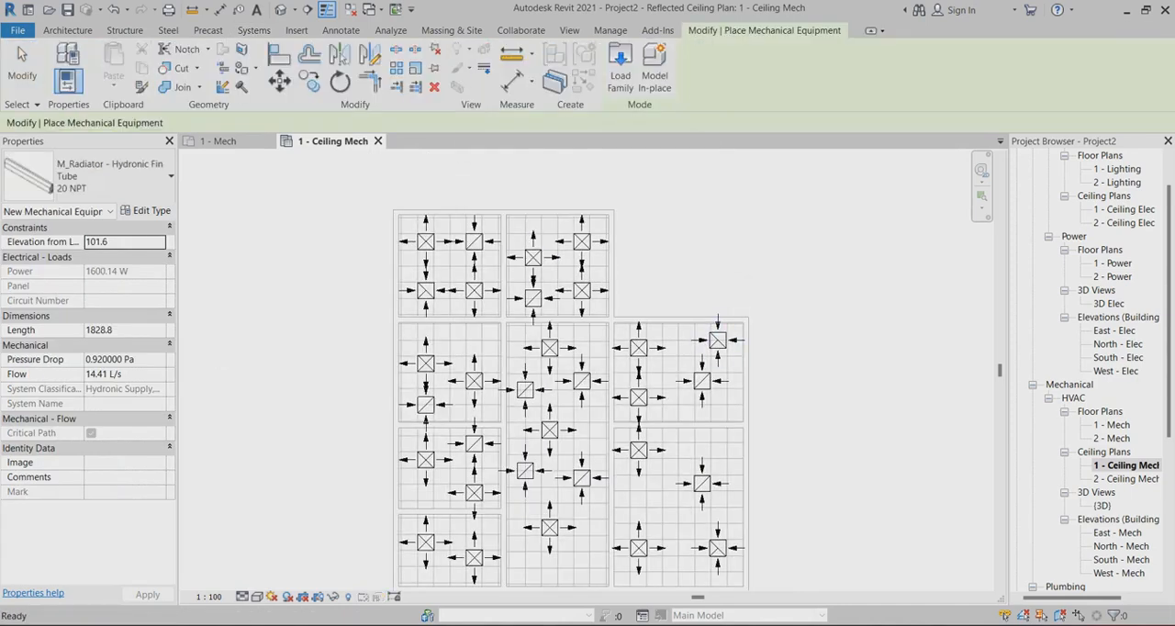
click(120, 176)
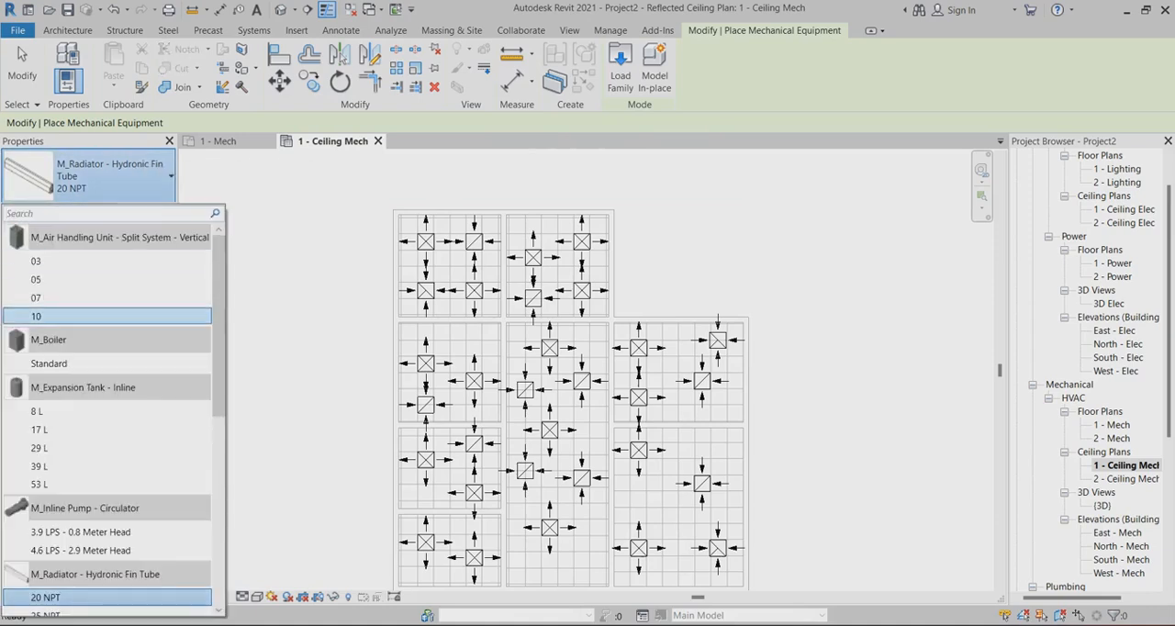
drag(218, 316, 219, 503)
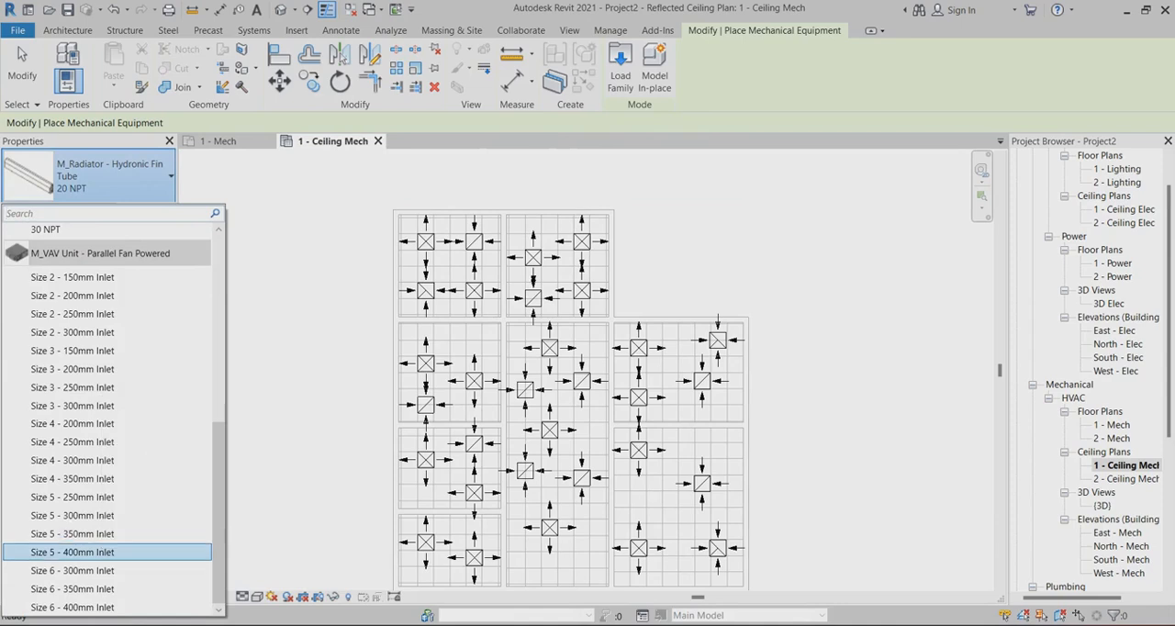
click(74, 553)
scroll(784, 157, down, 2)
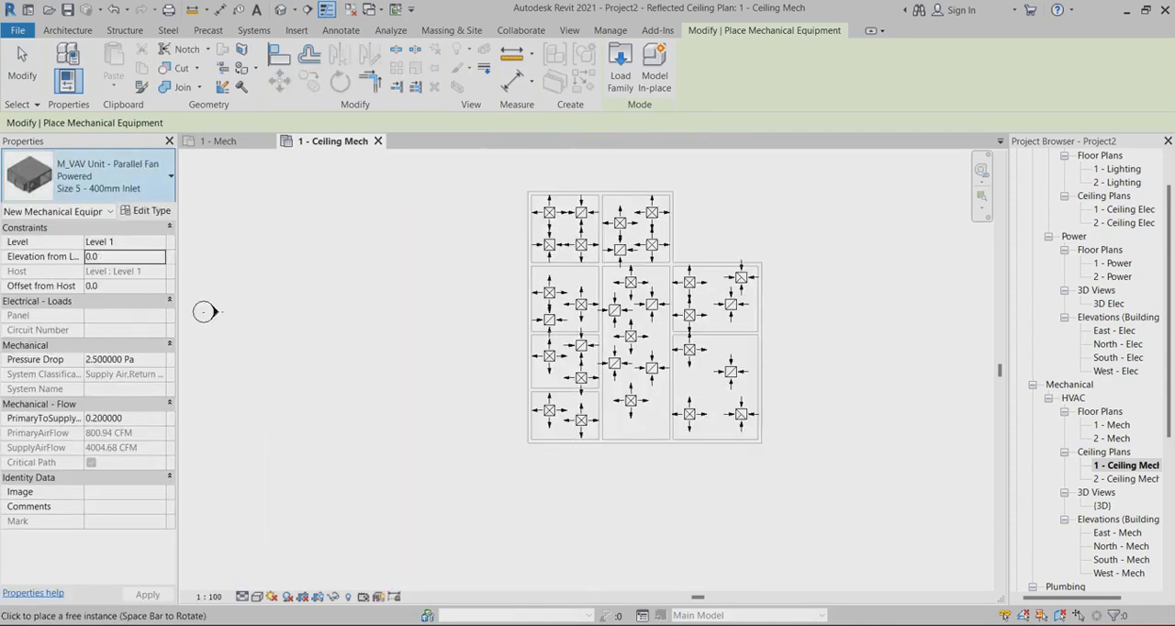
double_click(93, 257)
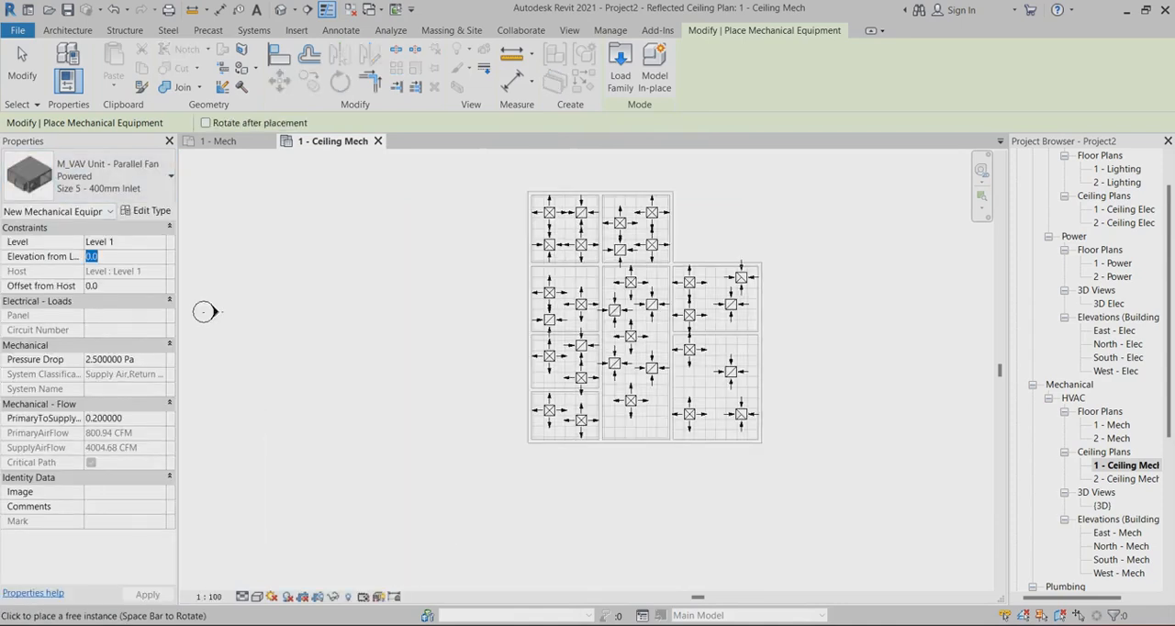
text(3500)
Place one VAV unit in the open notch outside the building, beside the top middle room, and finish placing equipment
scroll(711, 236, up, 1)
scroll(640, 447, up, 1)
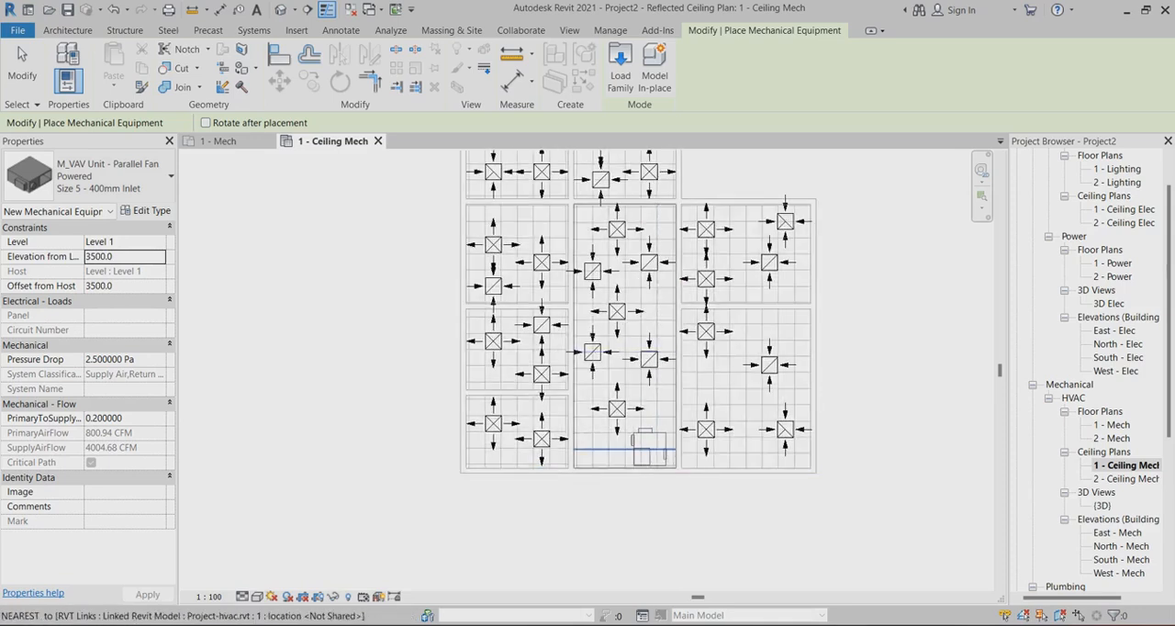
scroll(640, 447, down, 1)
scroll(641, 447, down, 1)
scroll(692, 176, up, 2)
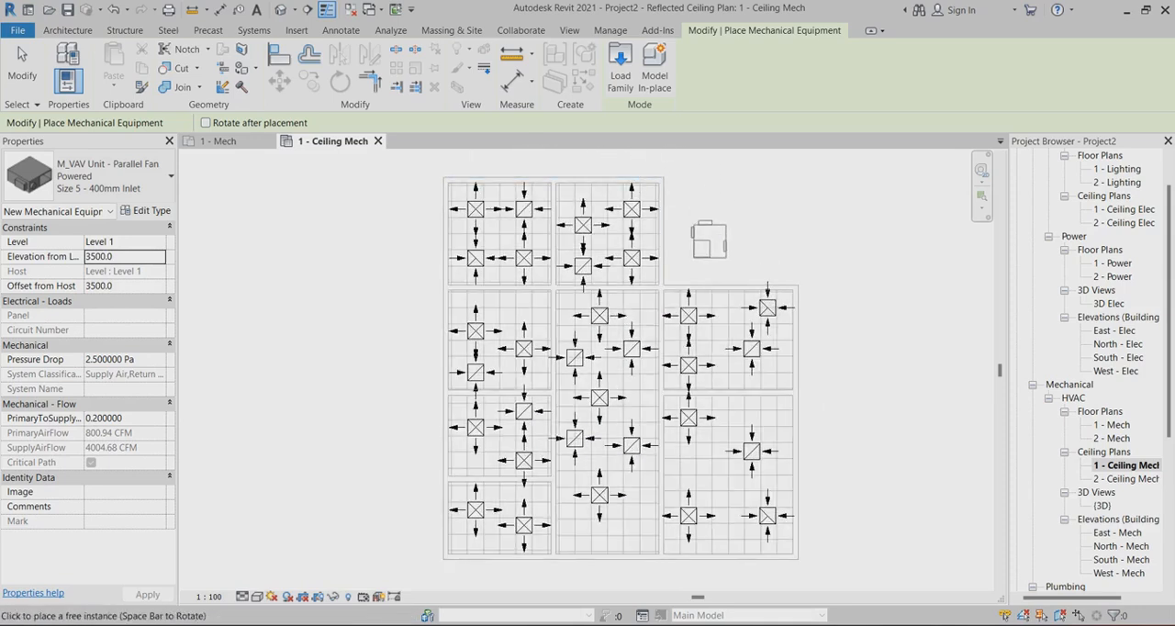
scroll(547, 262, up, 2)
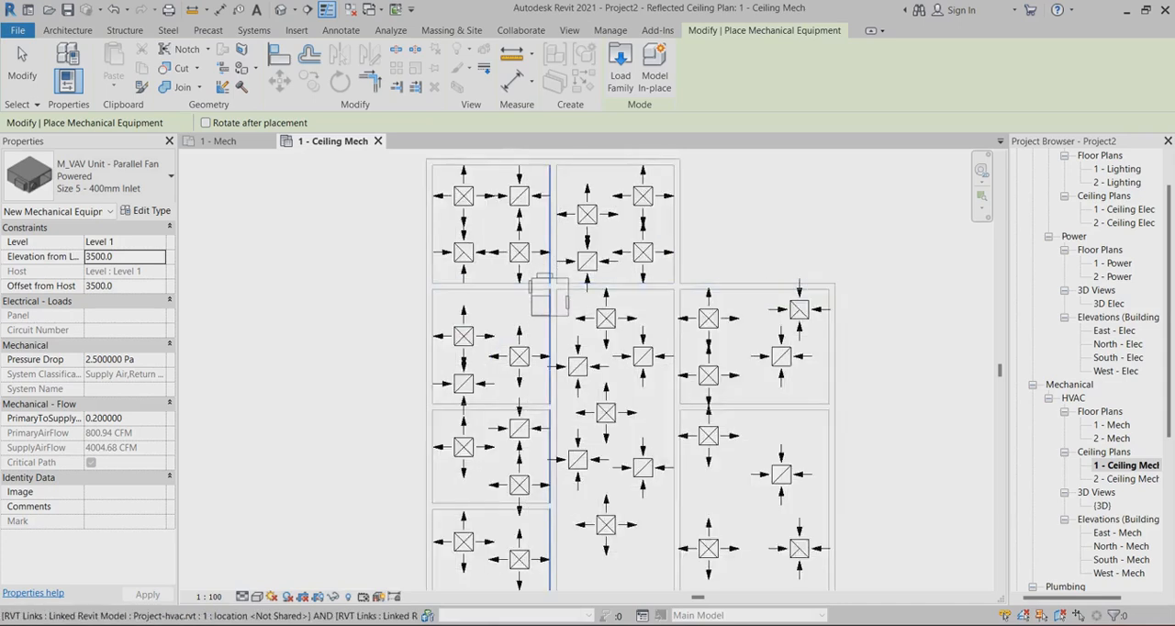
scroll(491, 285, down, 1)
scroll(744, 236, up, 1)
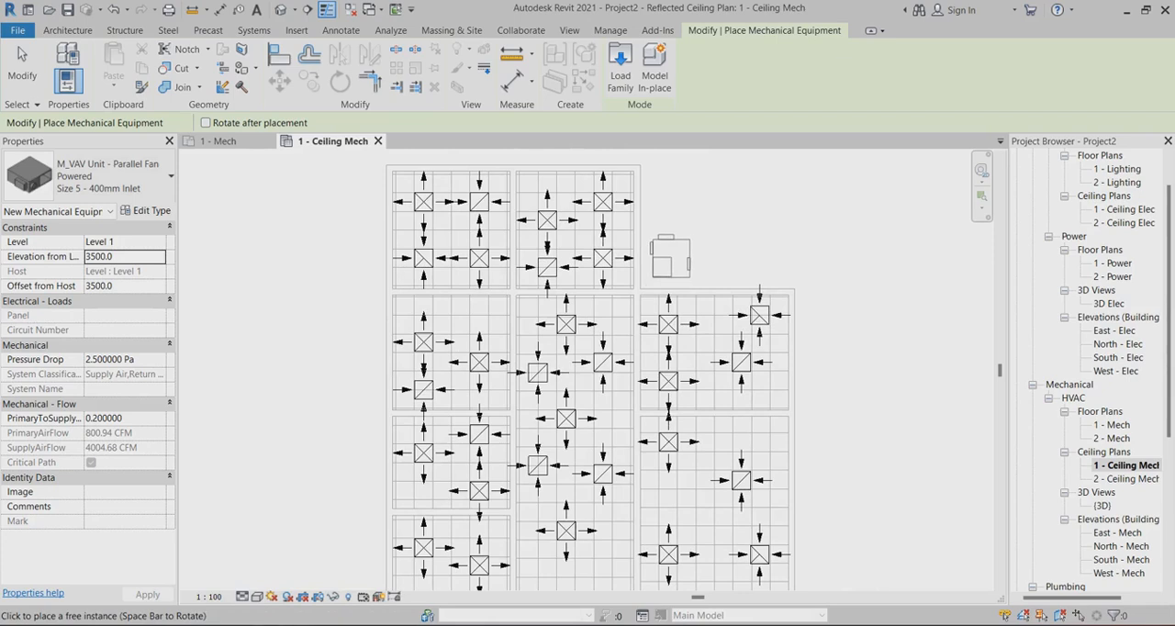
click(671, 258)
key(Escape)
key(Escape)
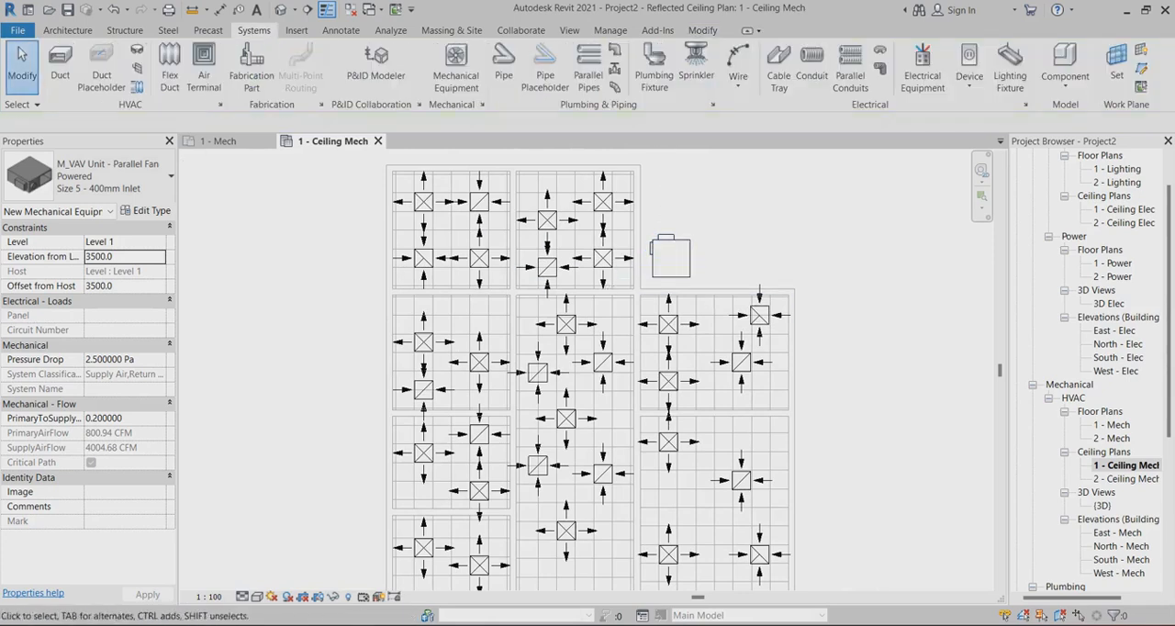
Create a Supply Air duct system named Mechanical Supply Air 1 from the upper-right supply diffuser in the top middle room
scroll(662, 250, down, 1)
scroll(697, 226, up, 1)
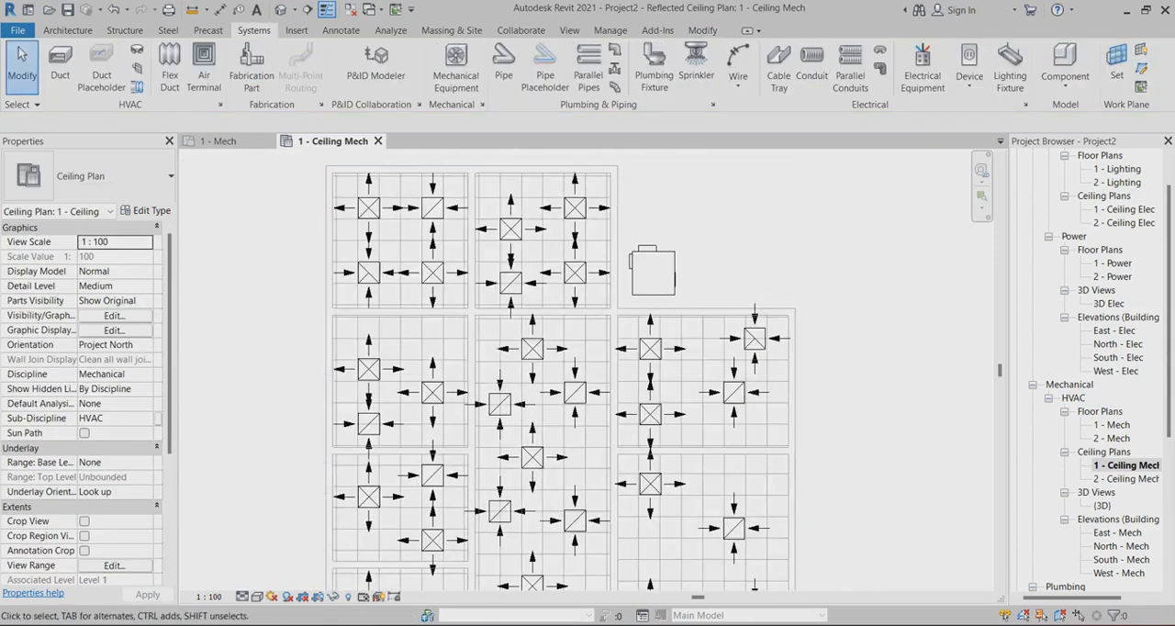
scroll(782, 286, down, 1)
scroll(800, 328, up, 1)
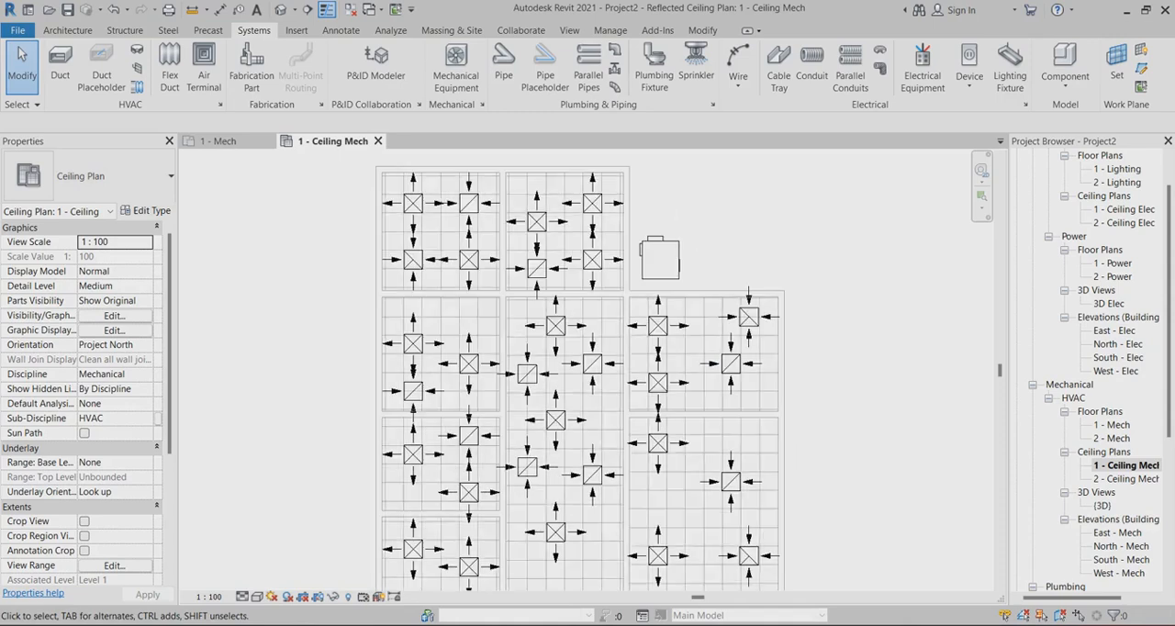
scroll(766, 257, down, 1)
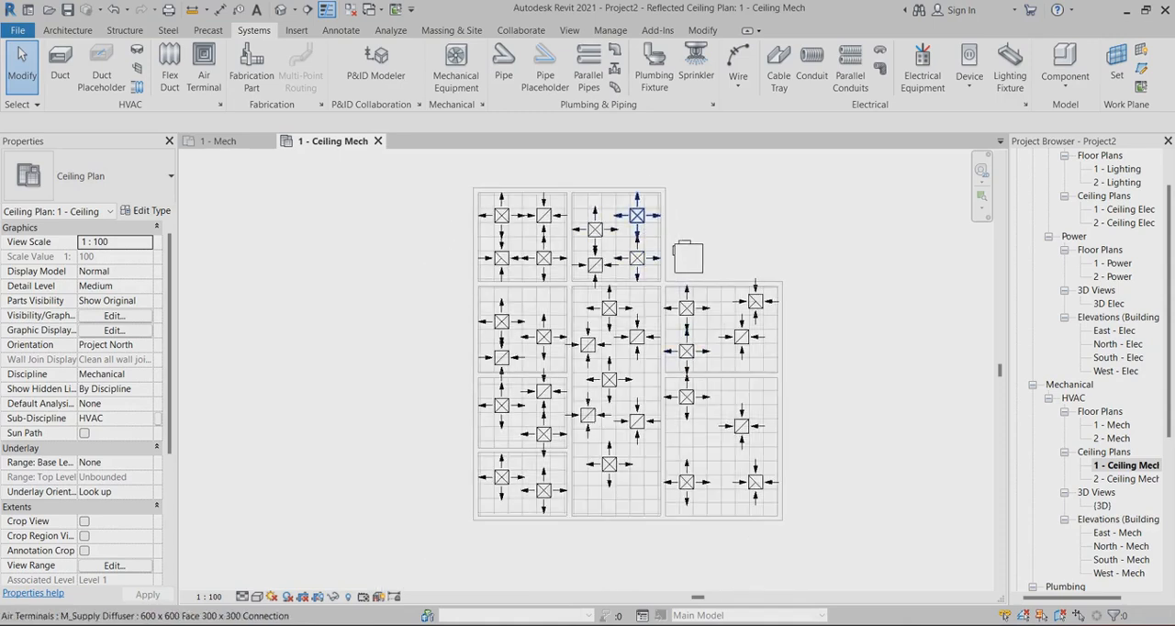
click(637, 215)
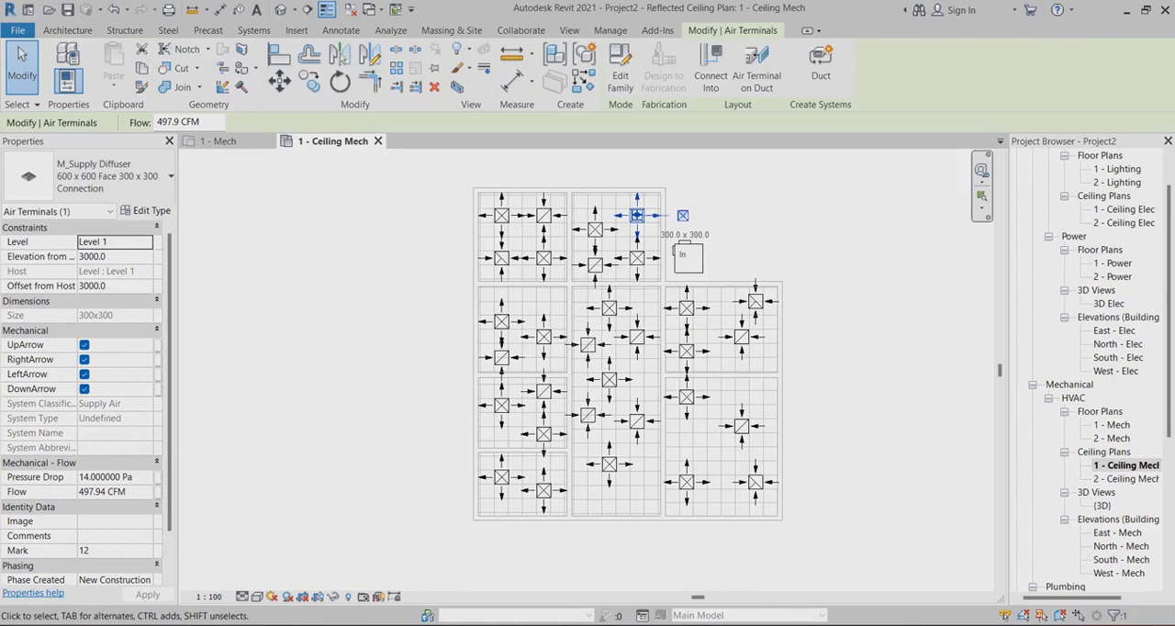
scroll(606, 225, up, 3)
scroll(572, 256, down, 2)
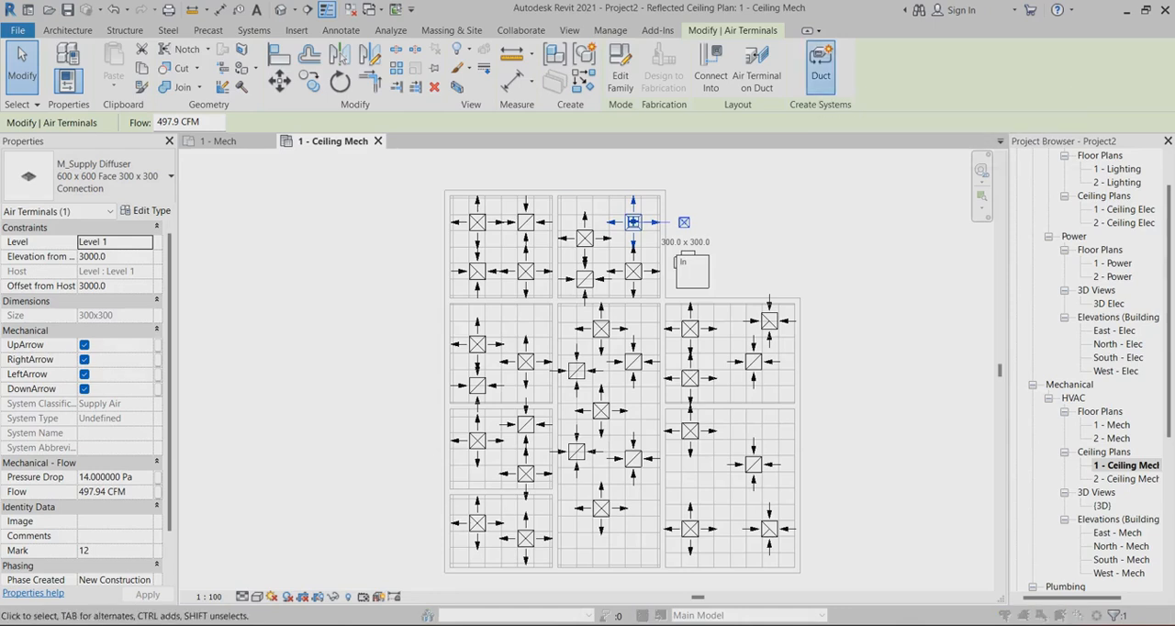
click(820, 69)
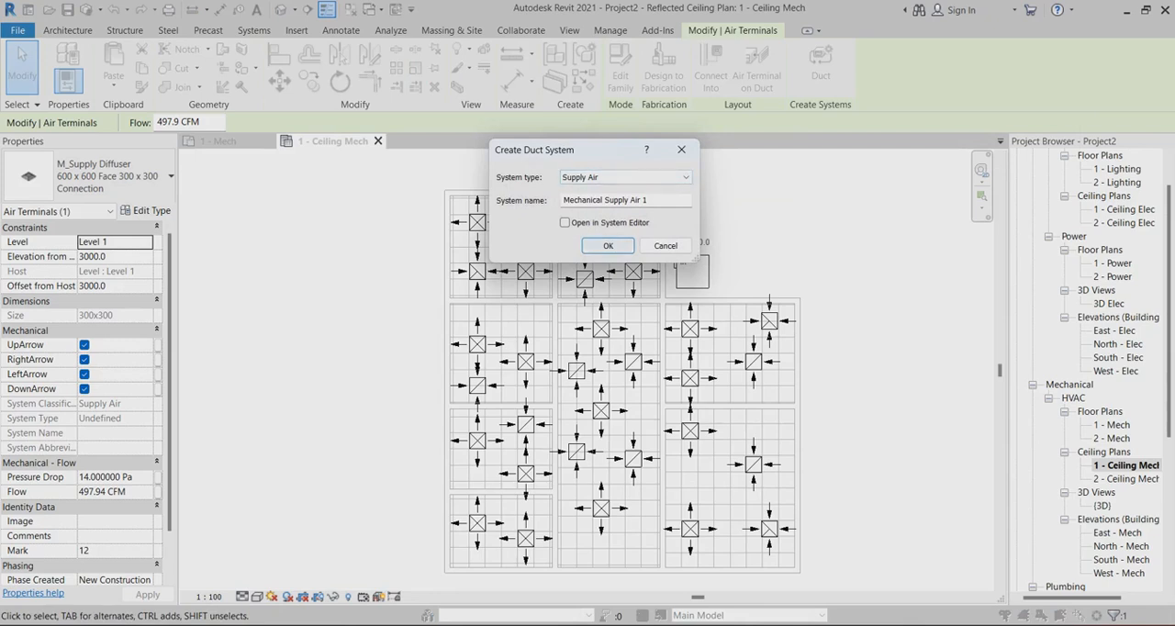
click(608, 245)
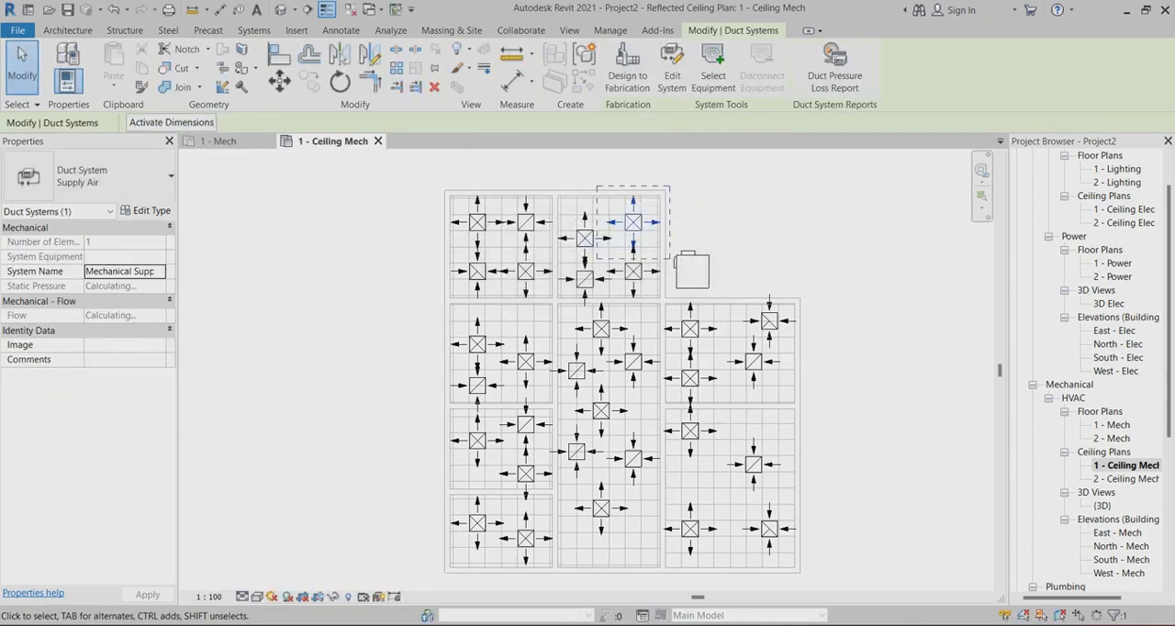
Edit the duct system and add the remaining supply diffusers of the two top rooms and the upper two of the long central room
click(672, 78)
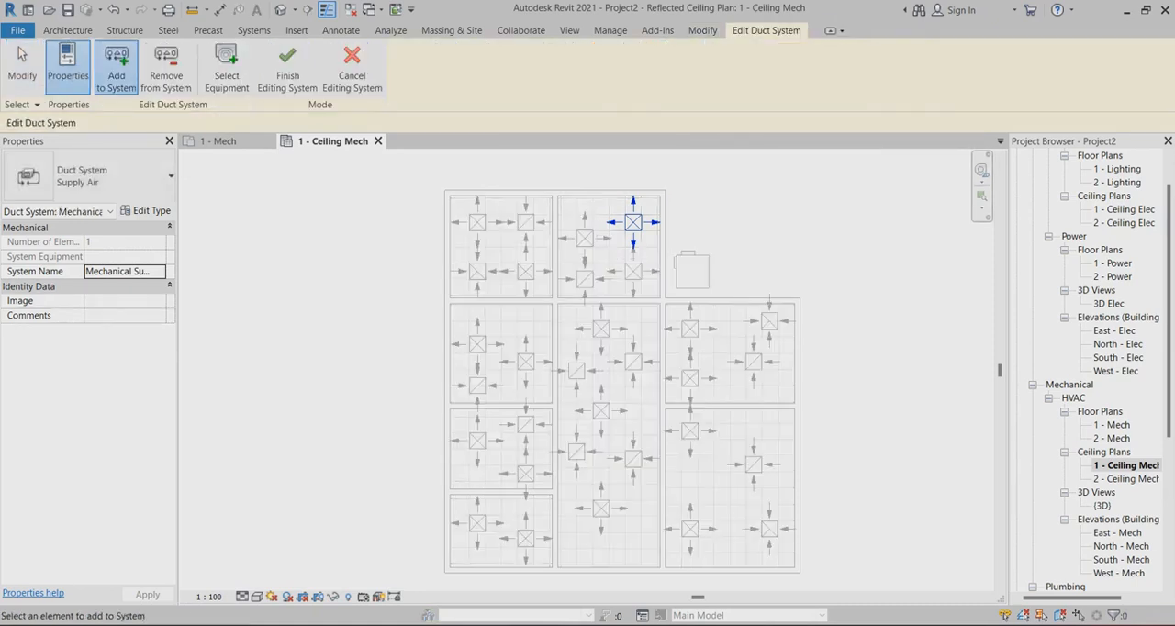
click(477, 222)
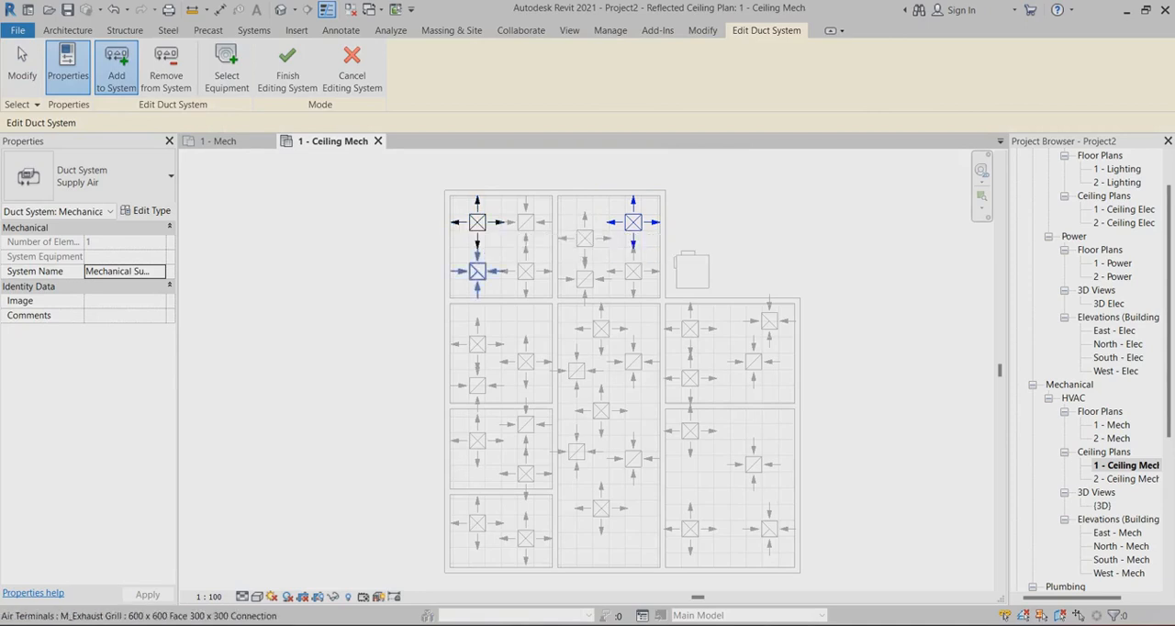
click(525, 270)
click(585, 238)
click(633, 270)
click(601, 329)
click(601, 410)
Add the six supply diffusers in the three lower left-hand rooms to the duct system
click(477, 344)
click(525, 362)
click(477, 440)
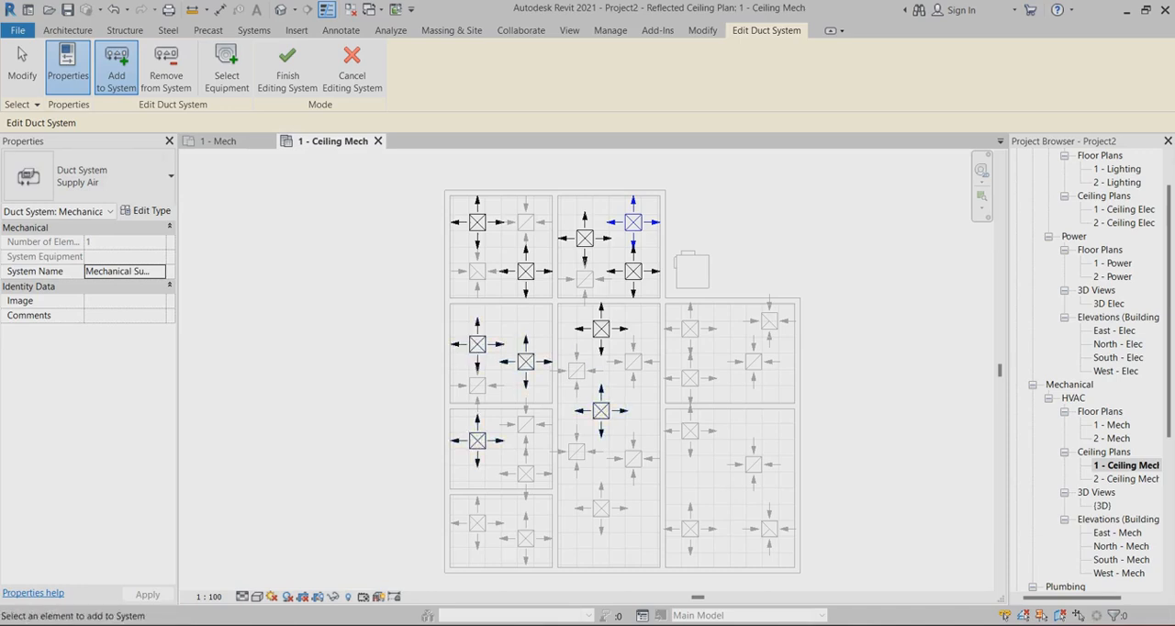
click(524, 474)
click(478, 522)
click(525, 538)
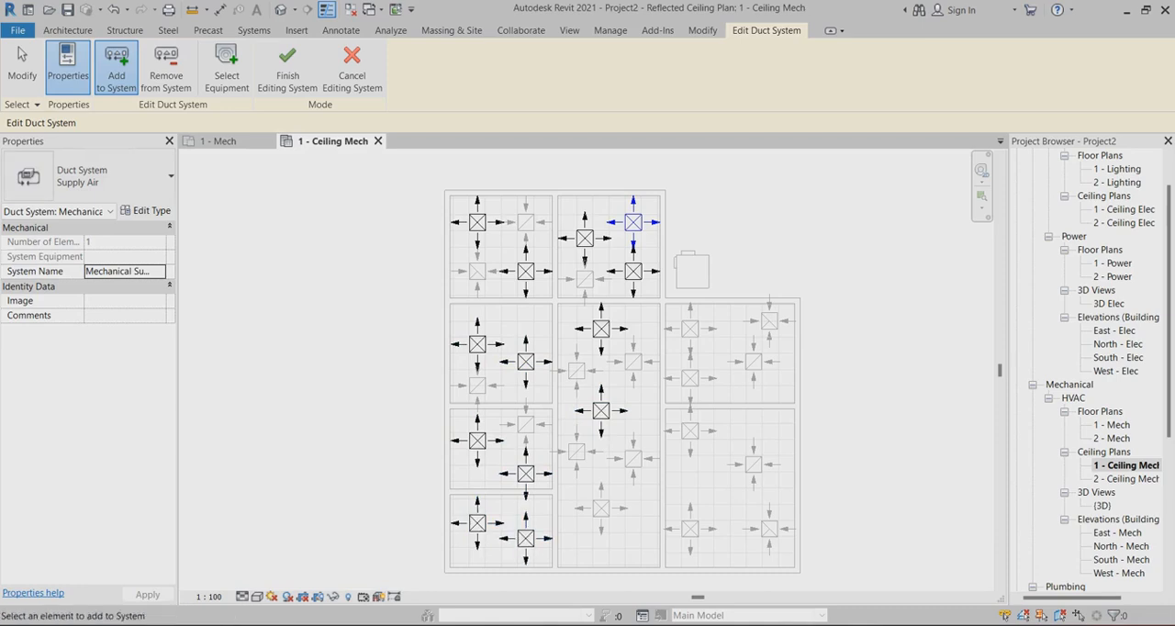
Add the lowest supply diffuser of the central room and the four supply diffusers in the two right-hand rooms to the duct system
click(601, 508)
click(690, 529)
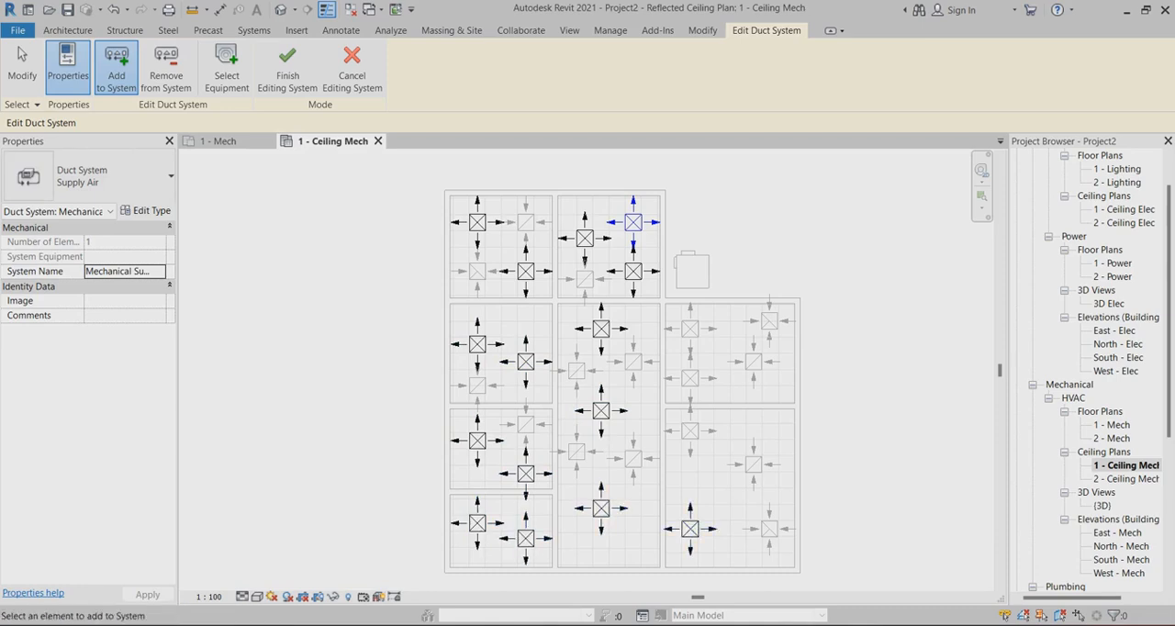
click(689, 377)
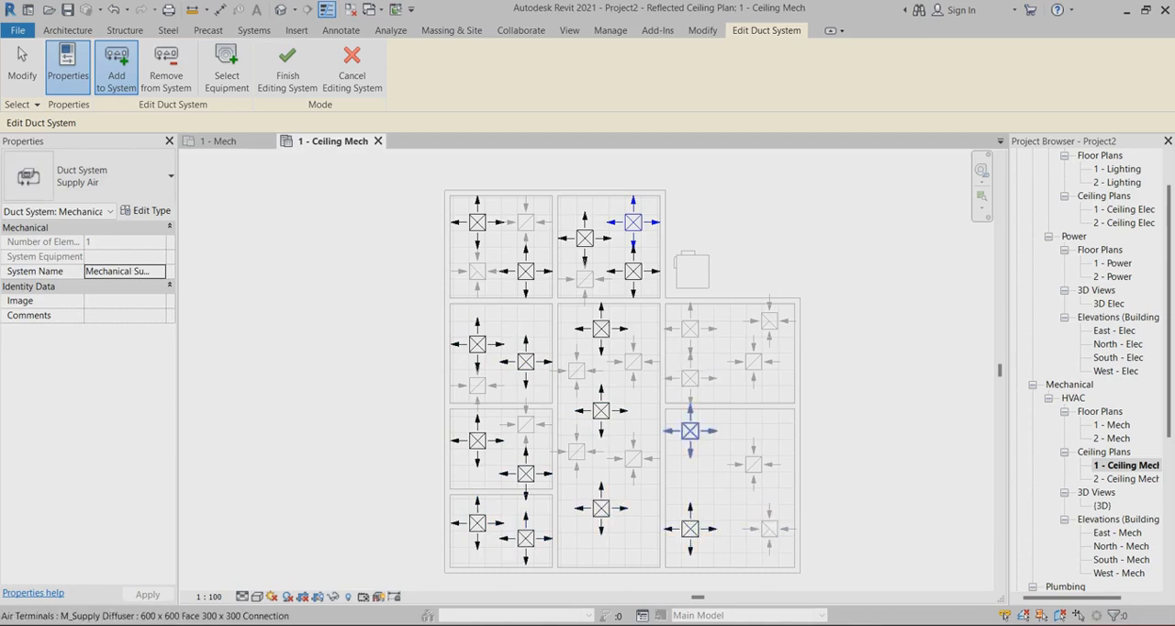
click(690, 430)
click(689, 328)
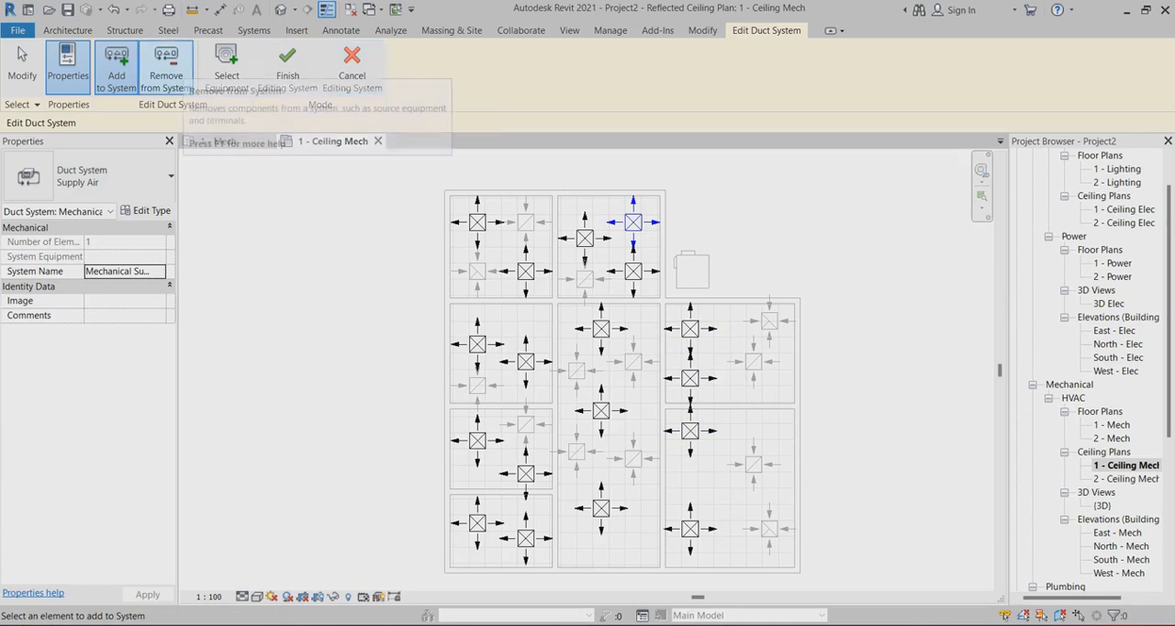
Assign the VAV unit as the equipment serving the supply air system and finish editing the system
click(226, 69)
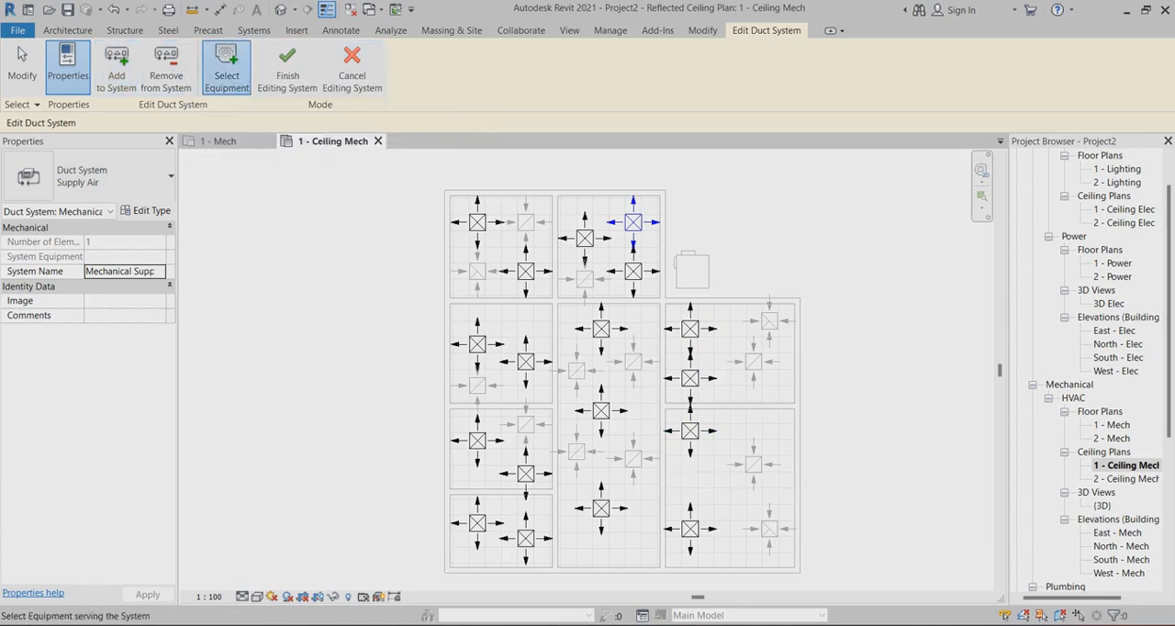
click(691, 269)
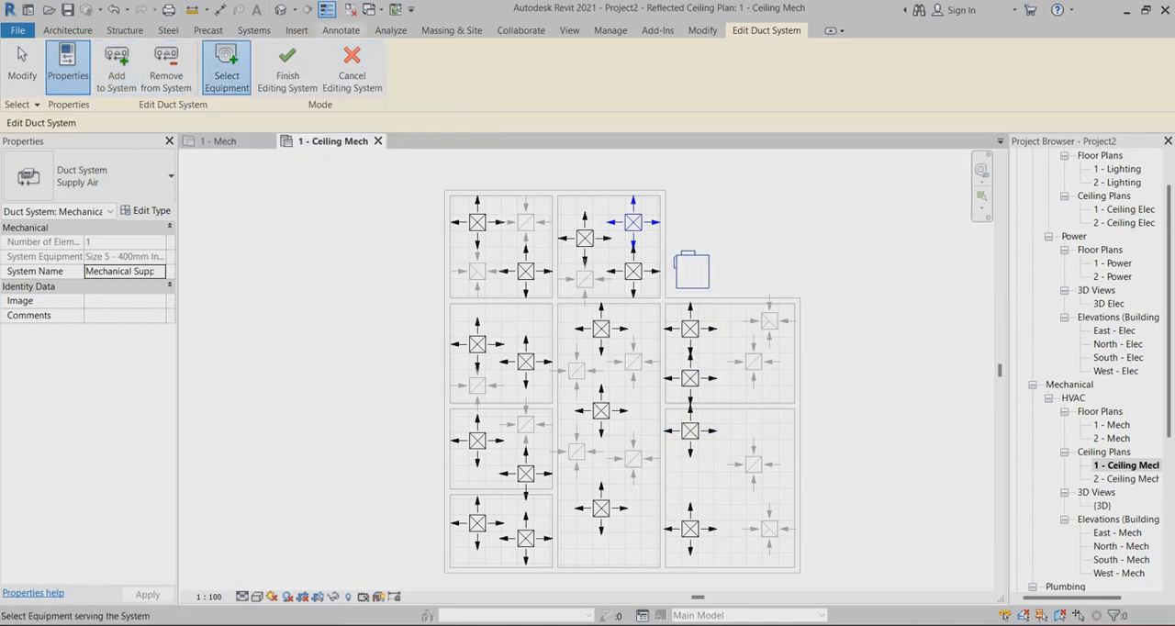
click(287, 69)
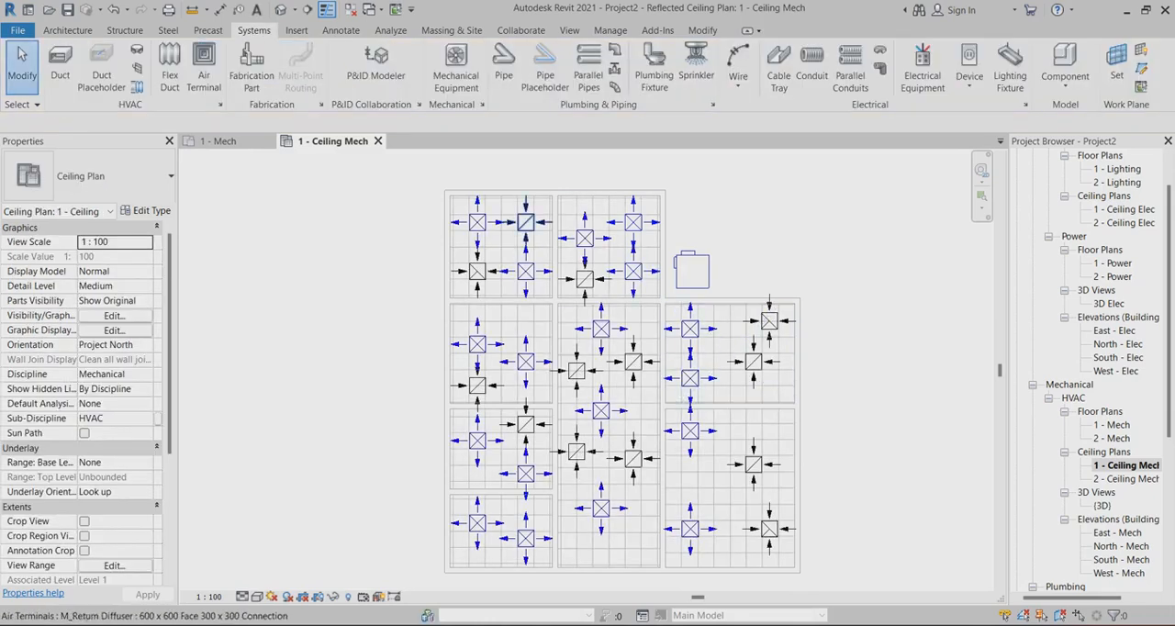
Generate a duct layout from the upper-right supply diffuser of the top middle room and choose Network solution 2 of 6
scroll(700, 236, up, 2)
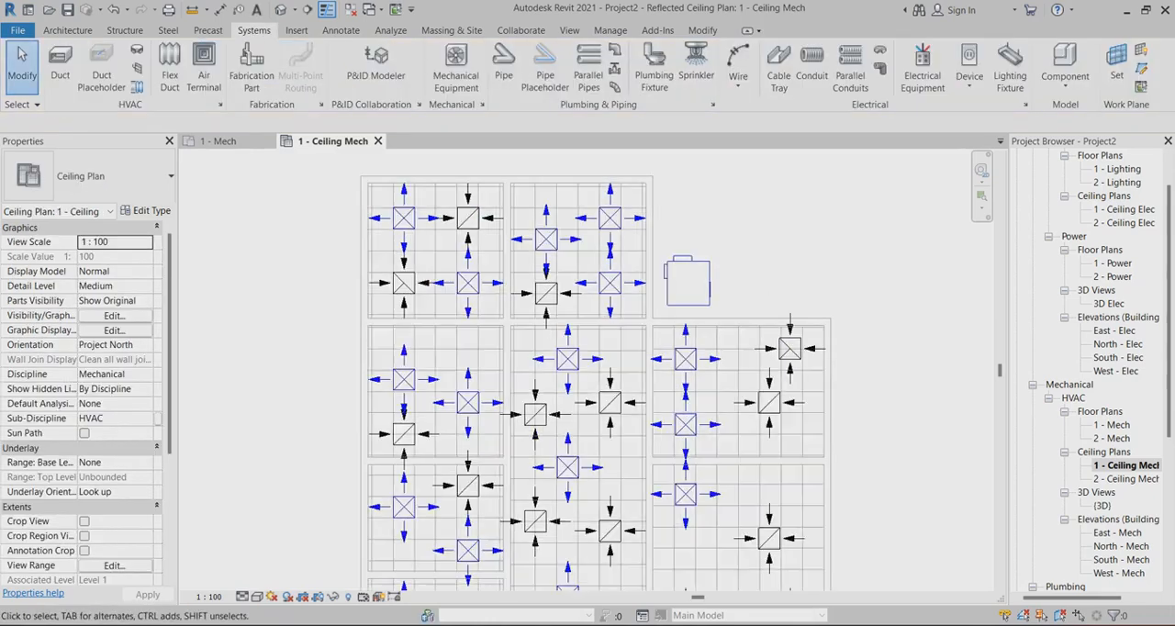
scroll(694, 231, down, 1)
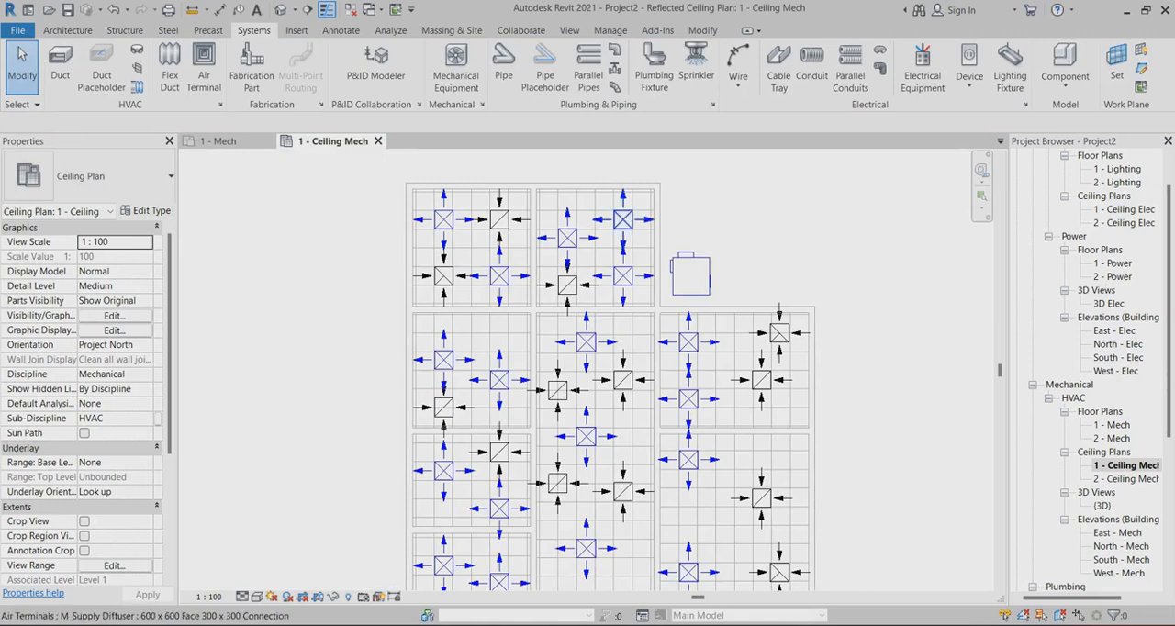
click(623, 219)
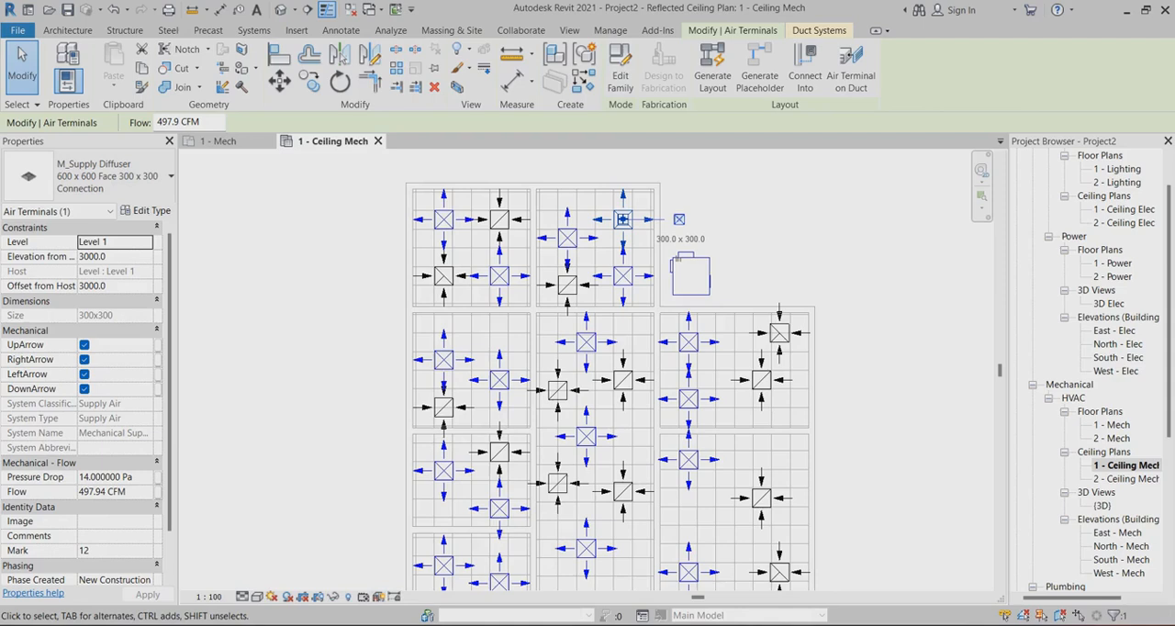
click(713, 75)
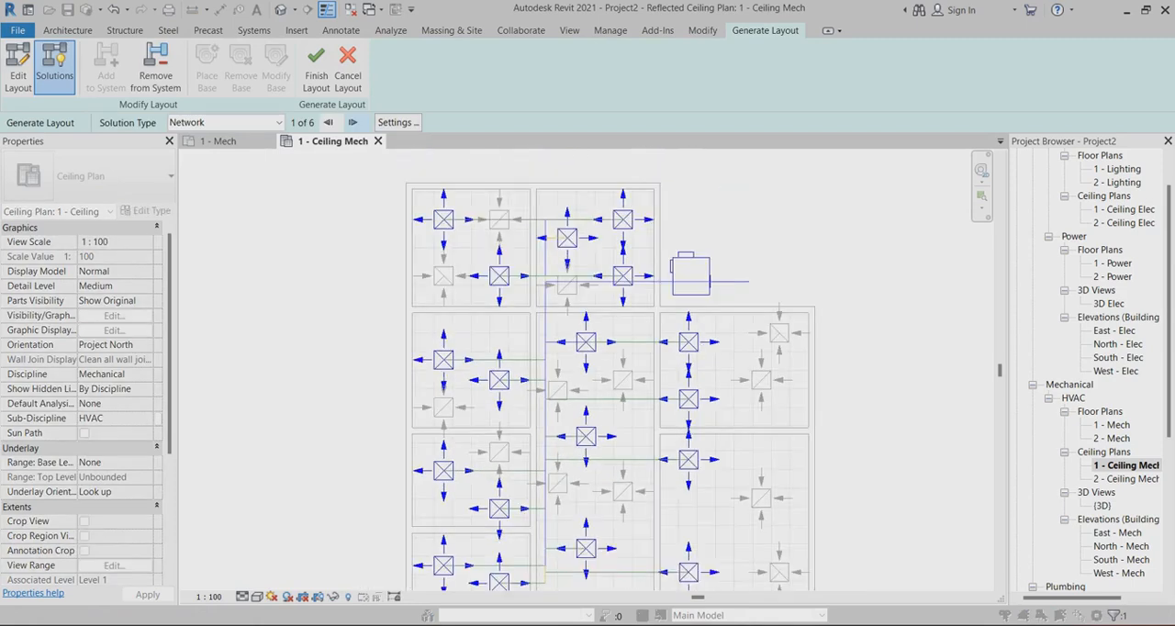
click(353, 122)
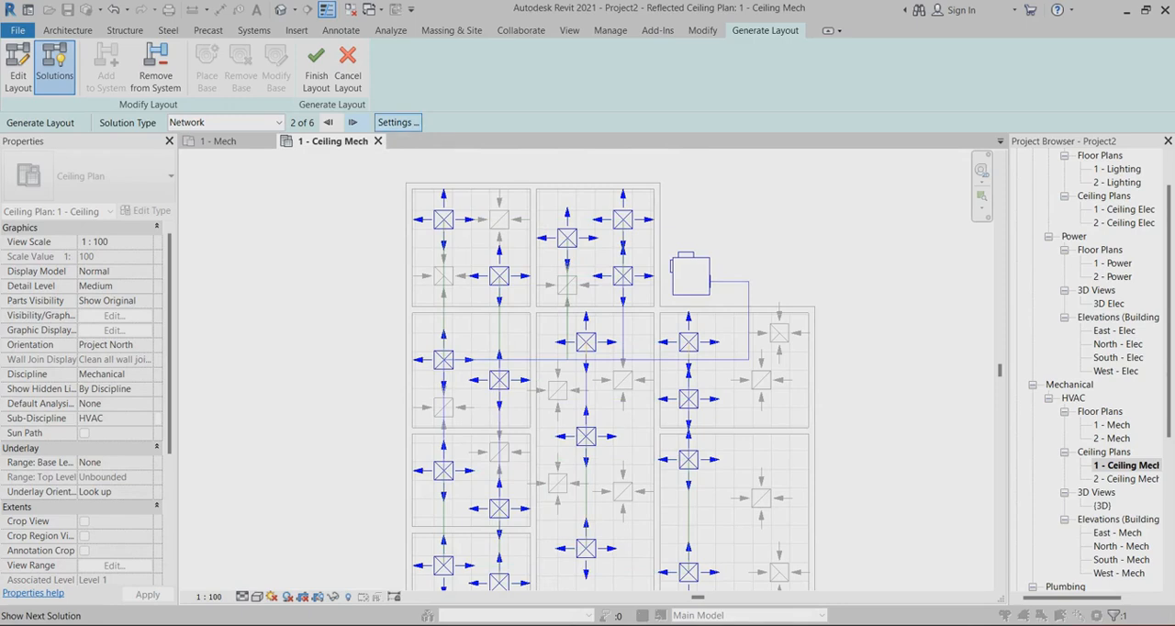
Set the main duct offset to 3500 in the duct conversion settings of the supply air layout
click(398, 122)
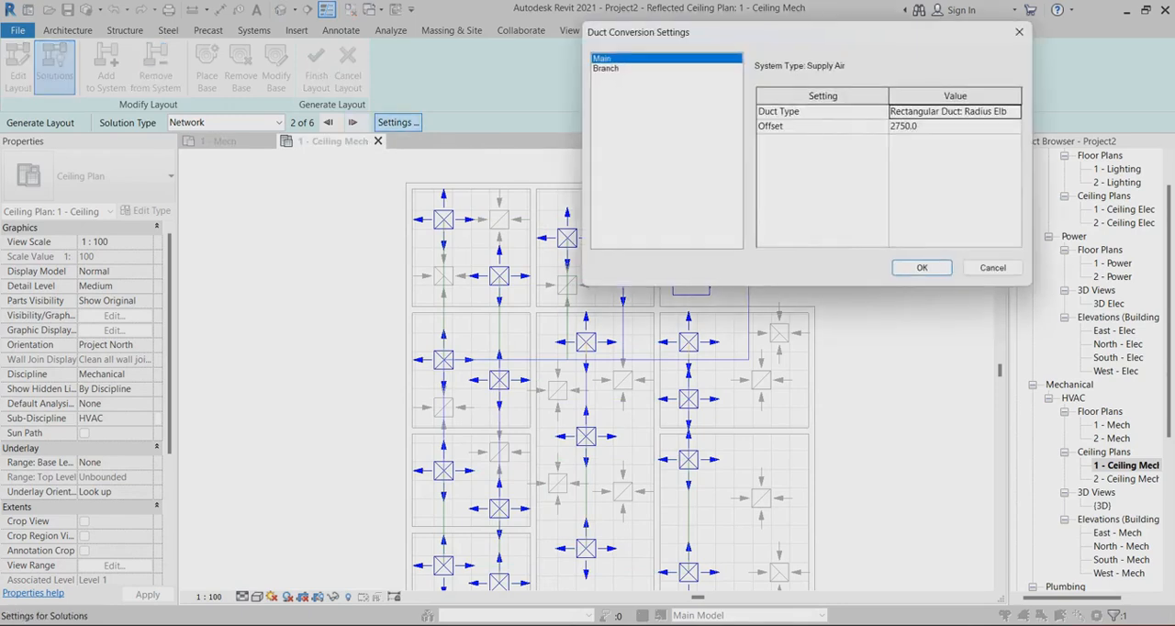
double_click(903, 127)
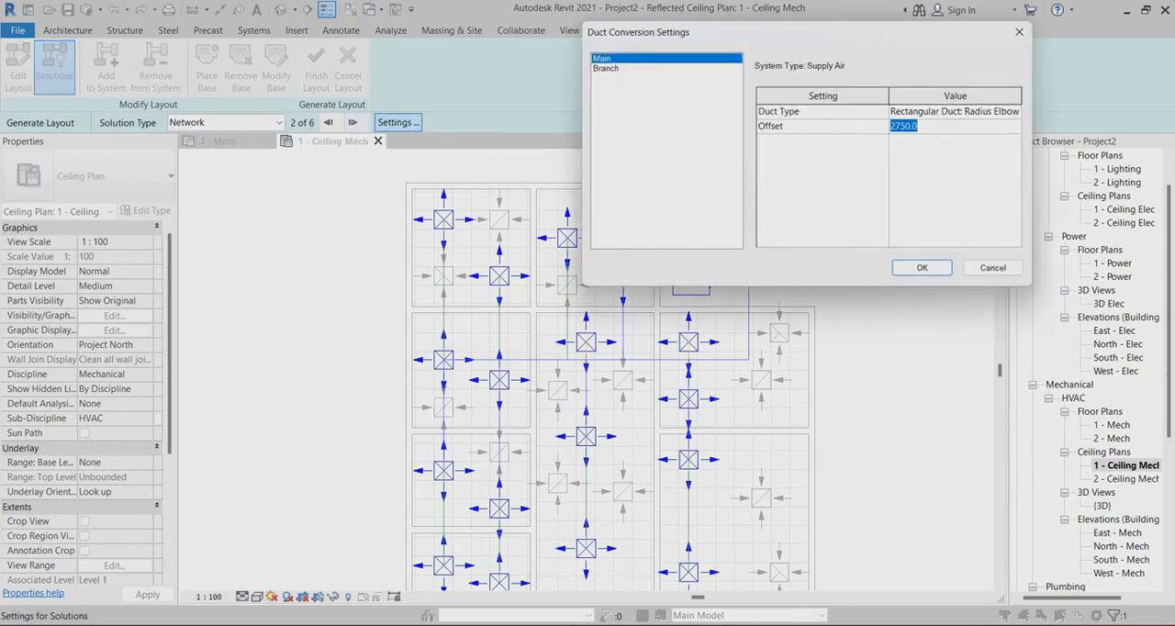
text(3500)
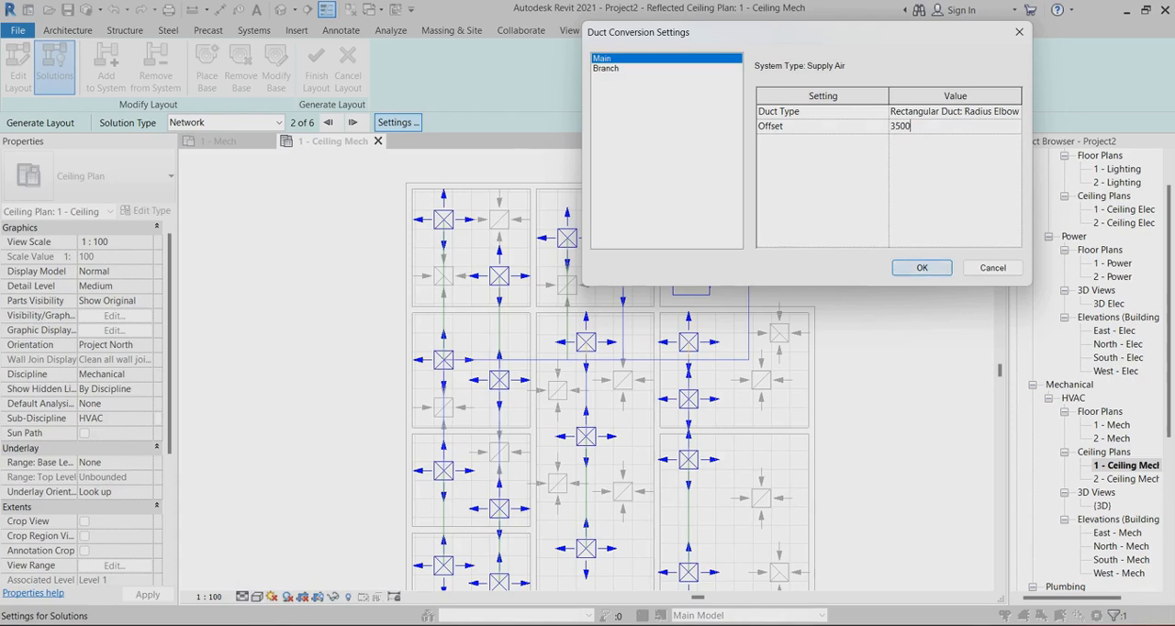
key(Return)
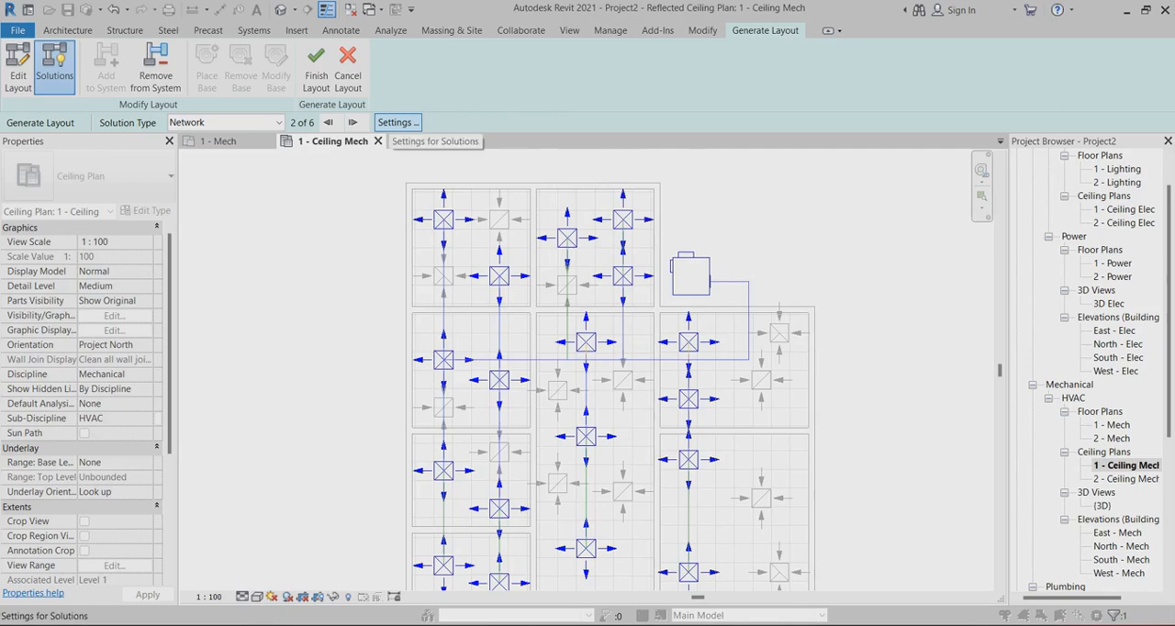
Set the branch duct offset to 3500 and the branch flex duct type to Flex Duct Round : Flex - Round
click(398, 122)
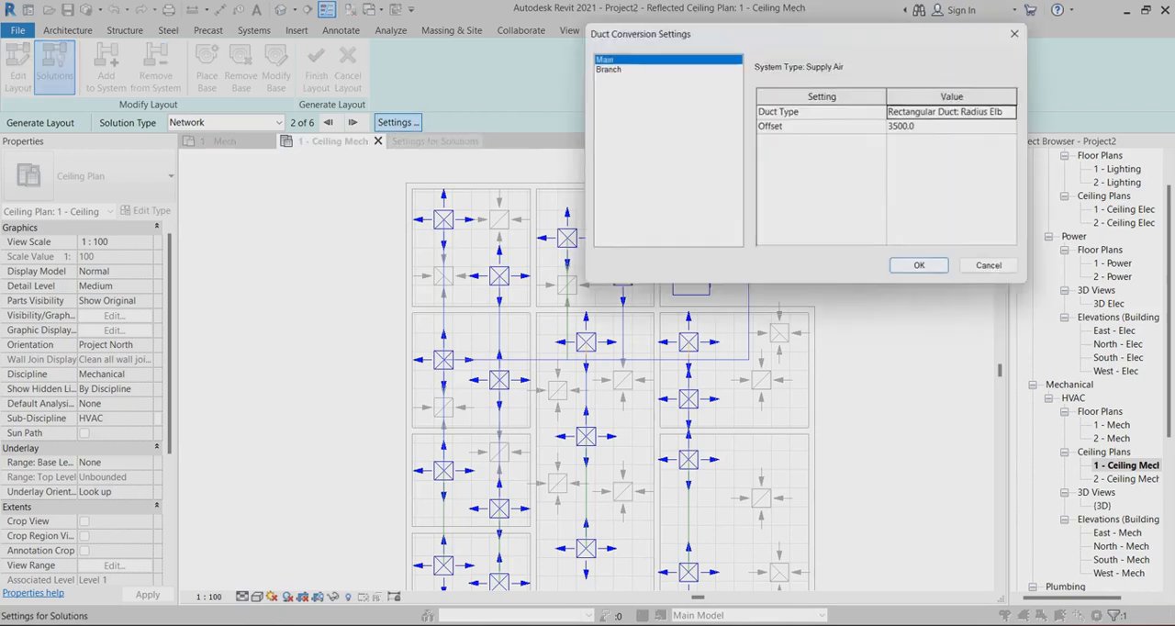
click(607, 68)
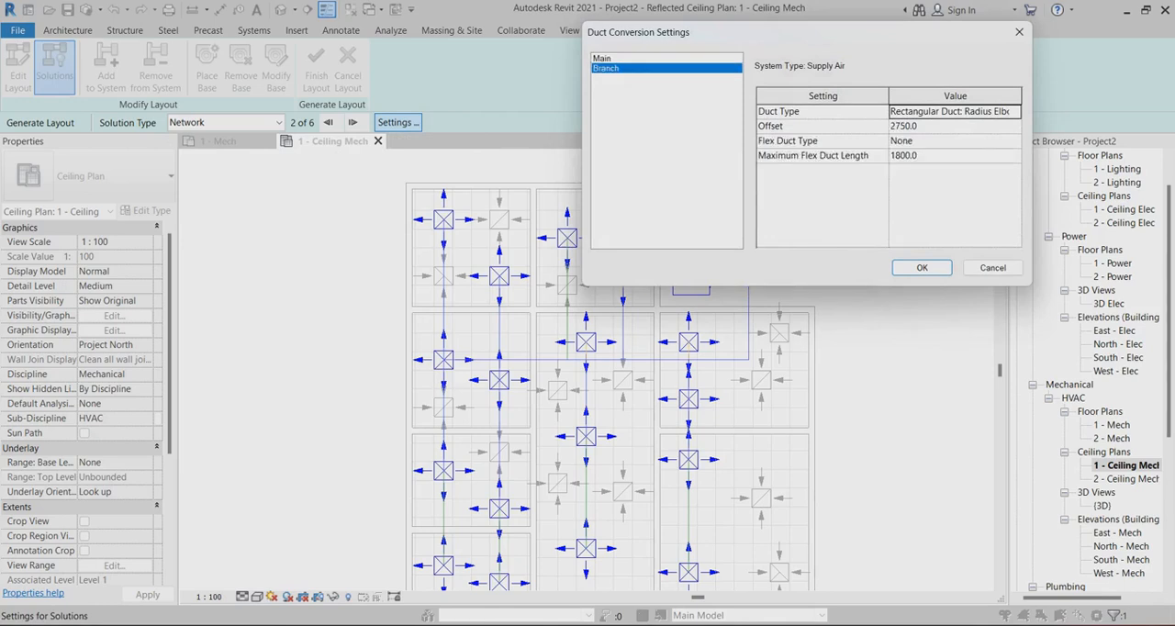
click(921, 127)
text(3500)
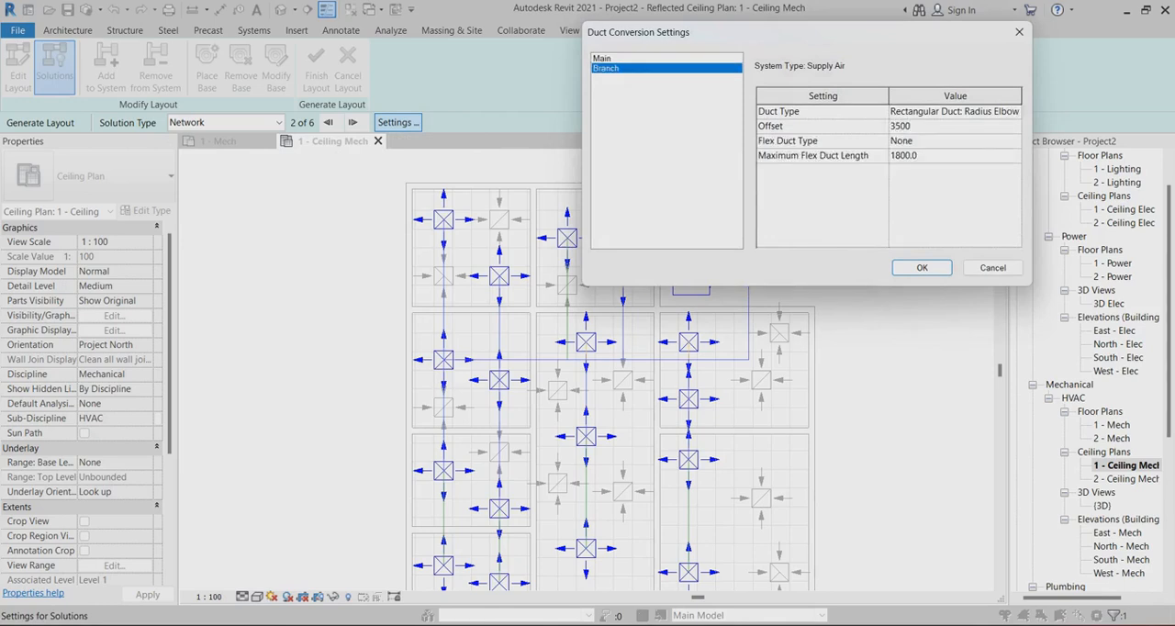
click(1013, 142)
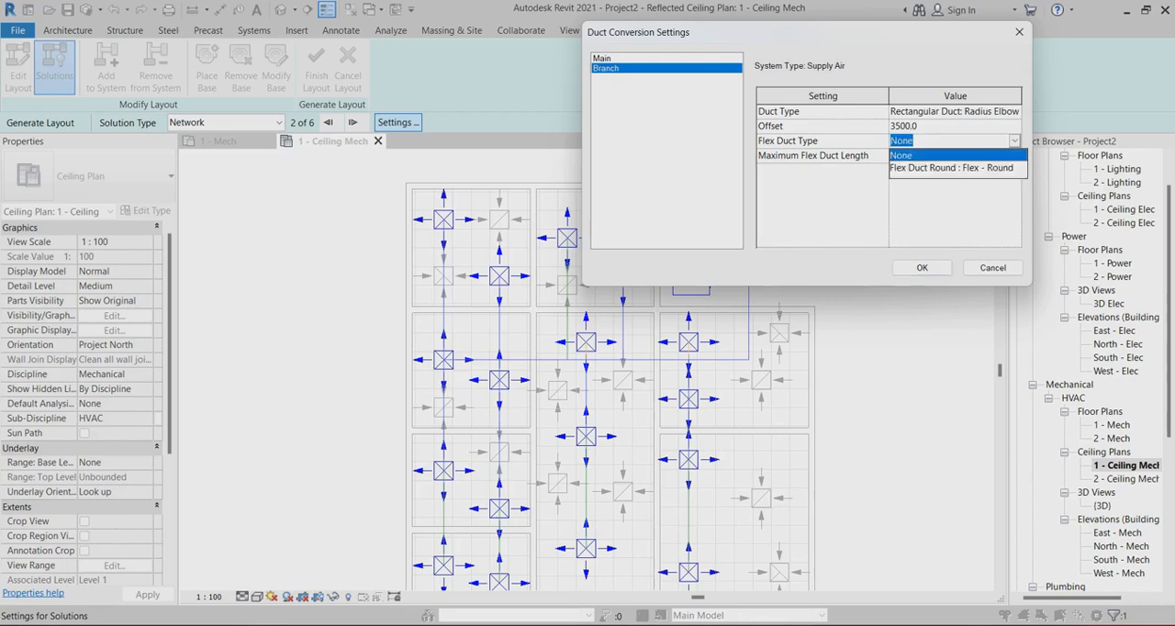
click(951, 168)
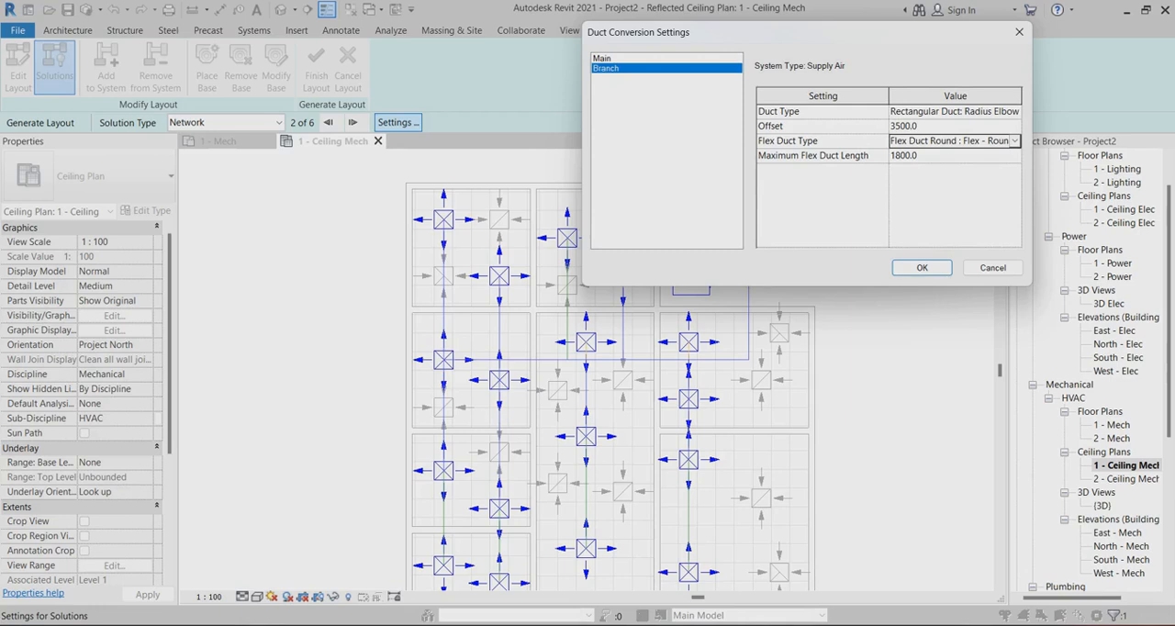
click(945, 156)
click(921, 267)
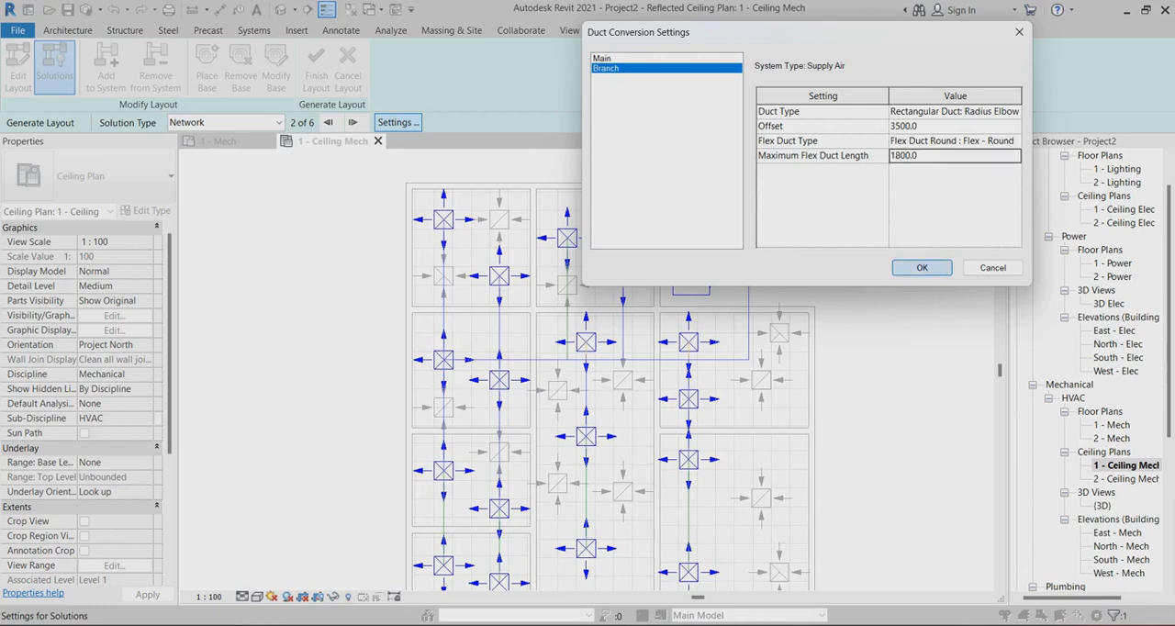
Compare all the Network routing solutions for the supply ducts, cycling back round to solution 2 of 6
scroll(762, 201, down, 2)
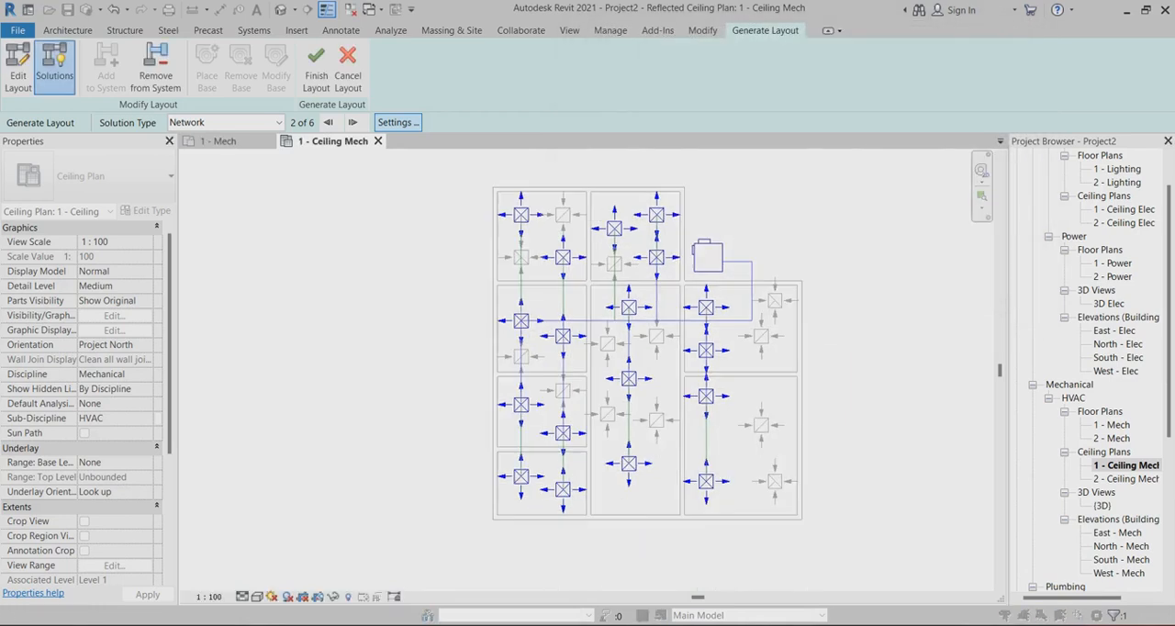
scroll(617, 376, up, 4)
scroll(509, 373, down, 3)
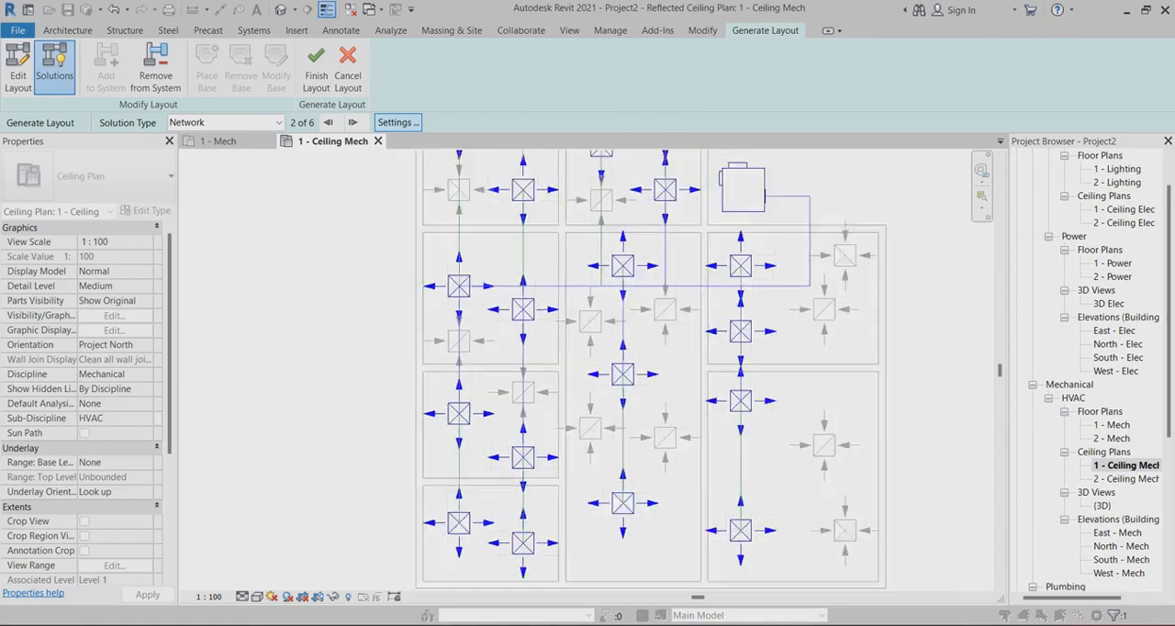
scroll(714, 474, down, 1)
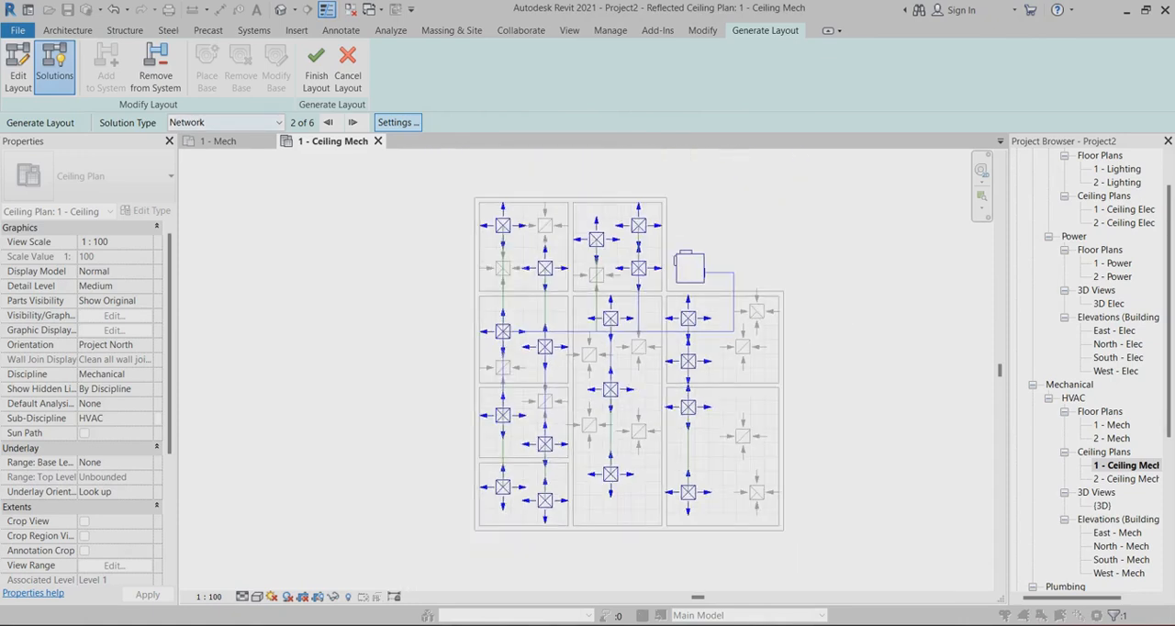
click(352, 122)
click(353, 122)
click(352, 122)
click(352, 122)
click(353, 122)
click(352, 122)
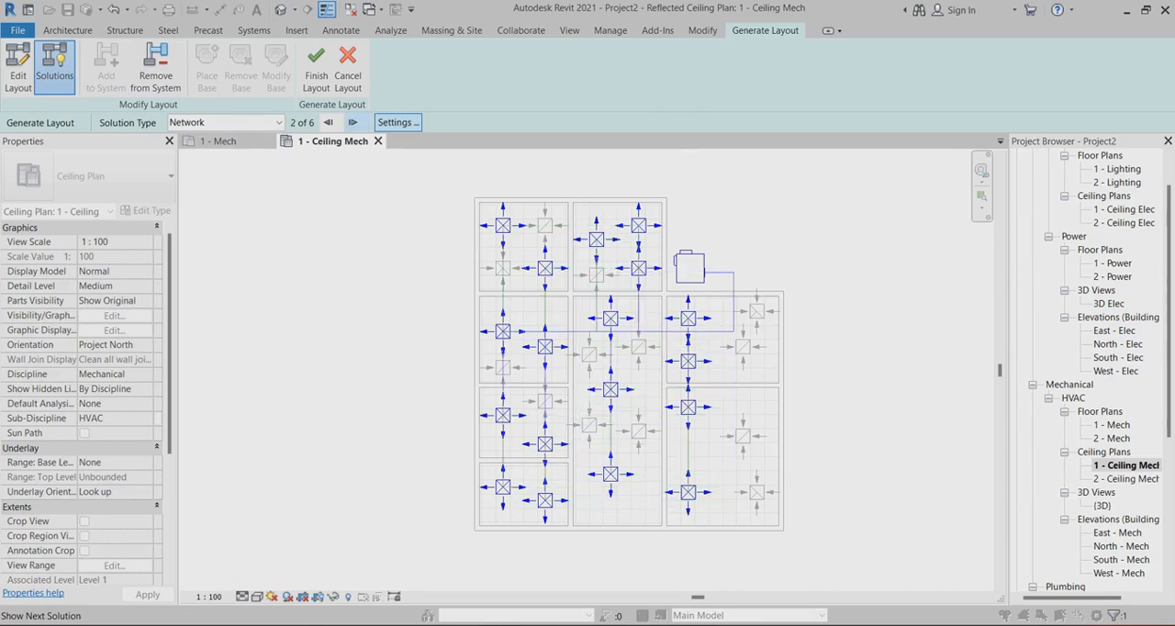
Finish the layout to create the supply ducts from Network solution 2 of 6 and dismiss the open connection warning
scroll(629, 385, up, 2)
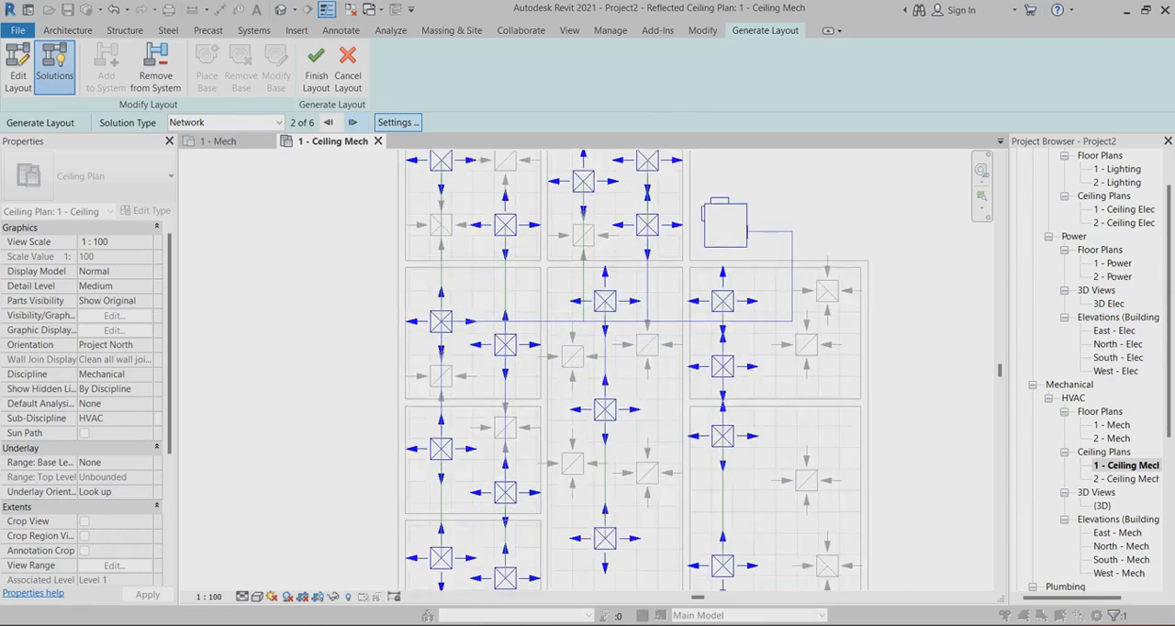
scroll(633, 379, down, 2)
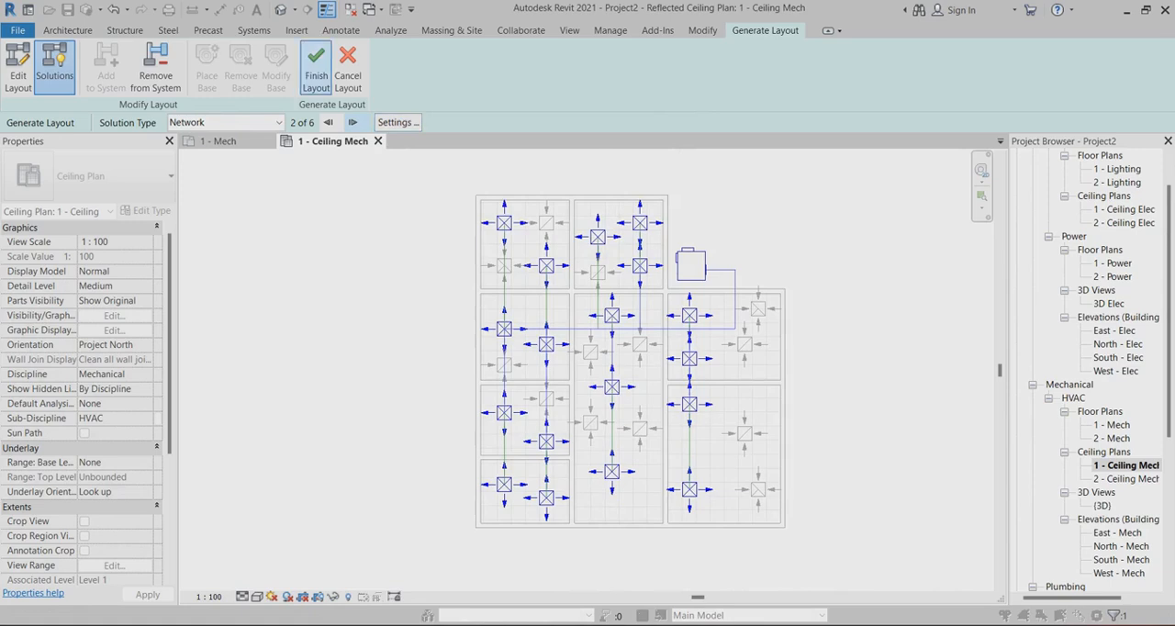
click(316, 75)
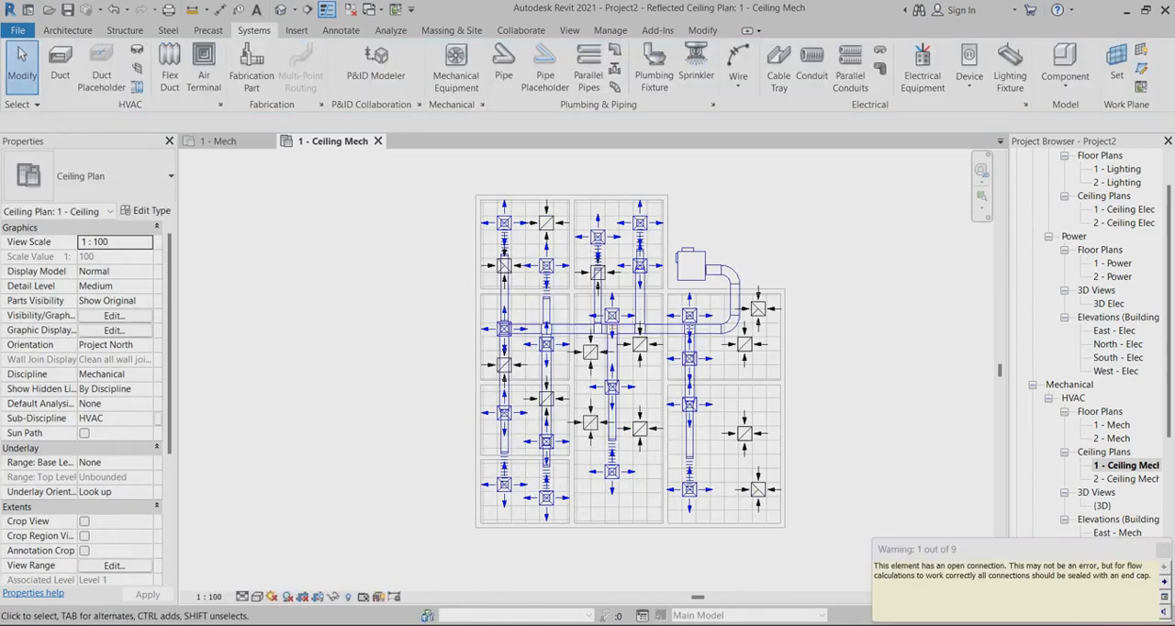
click(1162, 550)
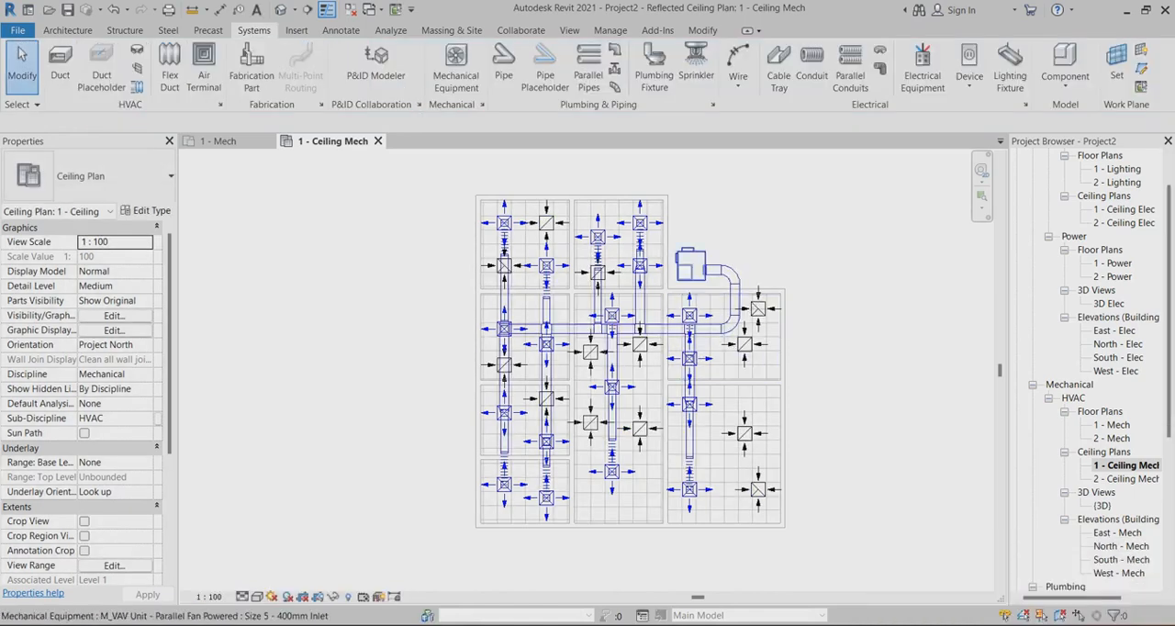
Select the entire duct layout with its ceilings and equipment, and show it in a 3D view cropped by a section box
scroll(711, 280, up, 2)
scroll(729, 241, down, 2)
scroll(653, 234, up, 3)
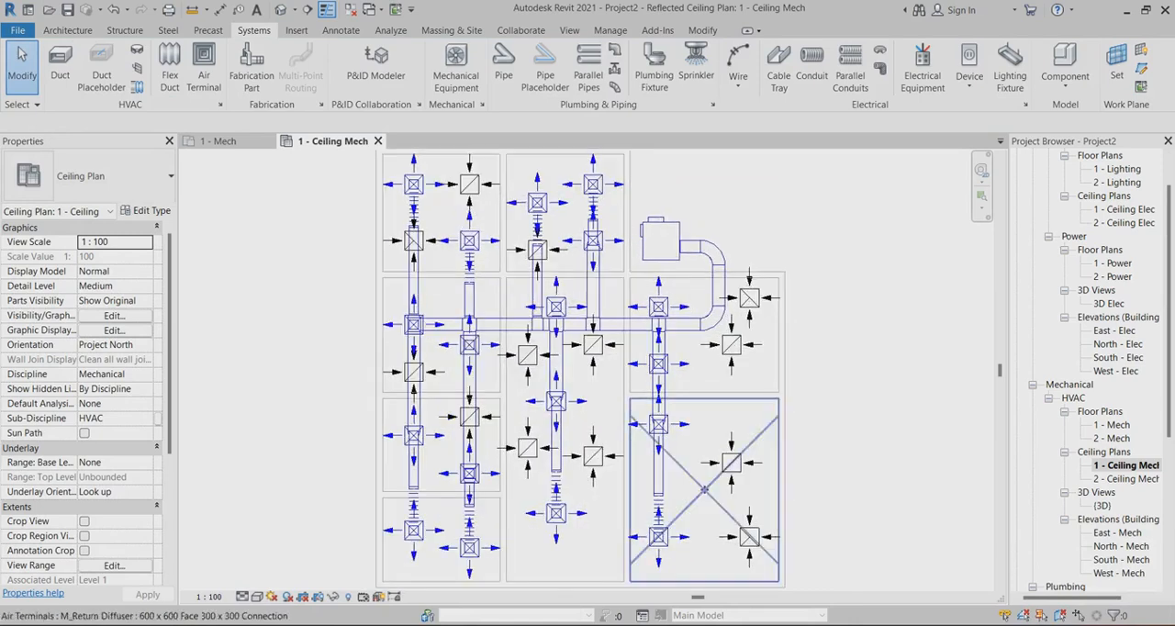
scroll(468, 367, down, 3)
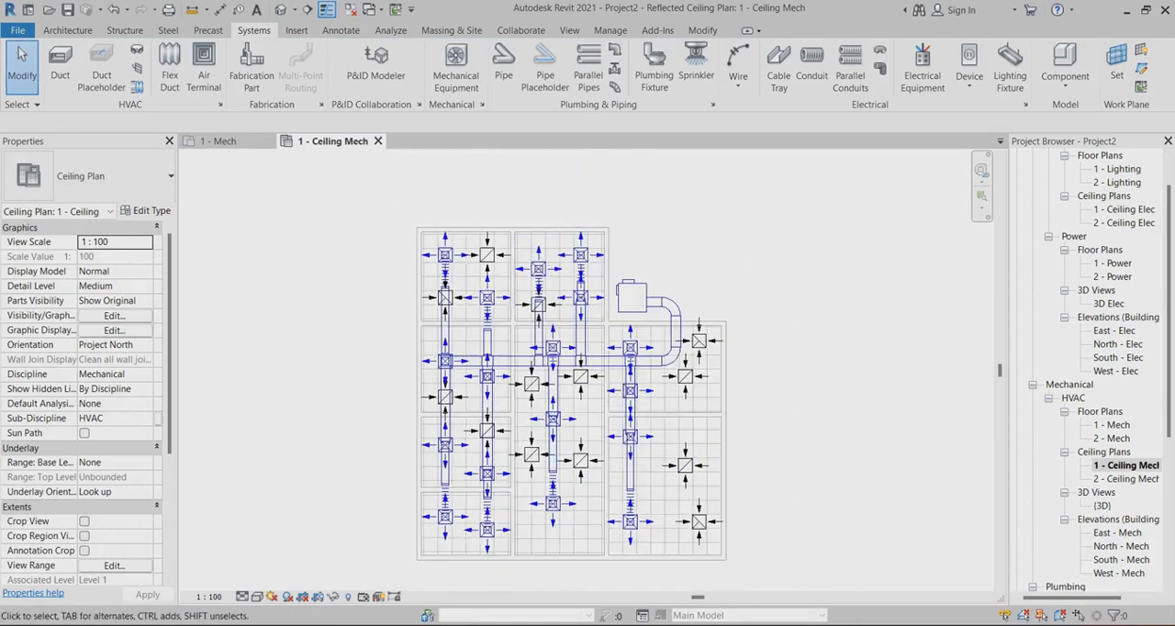
scroll(536, 173, down, 1)
drag(424, 178, 670, 470)
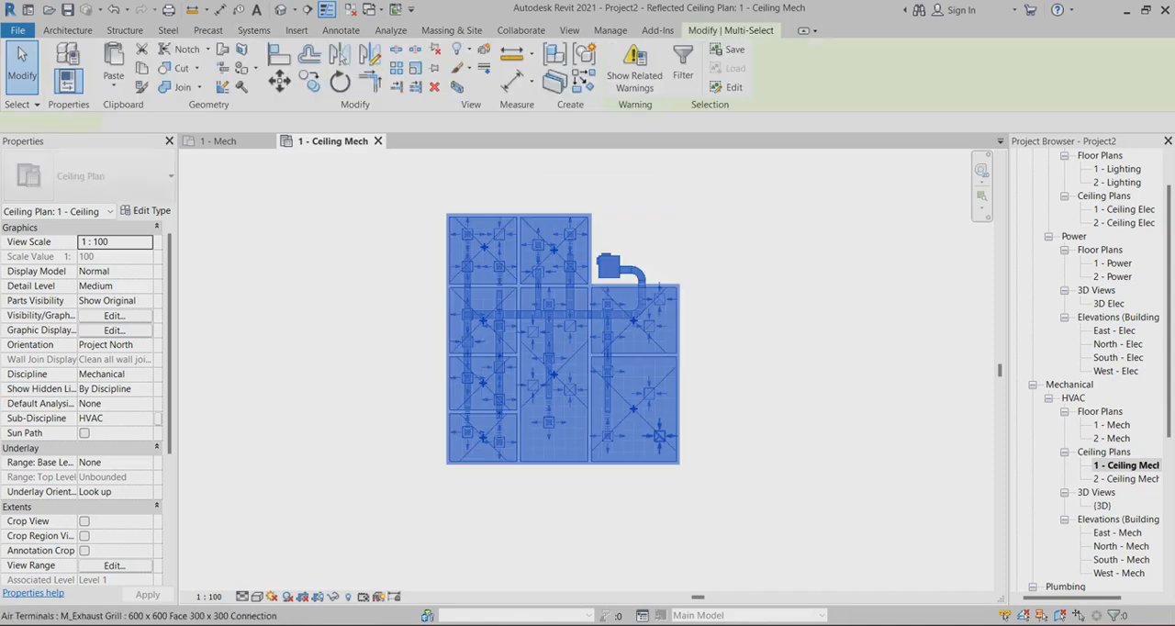
click(457, 87)
key(Escape)
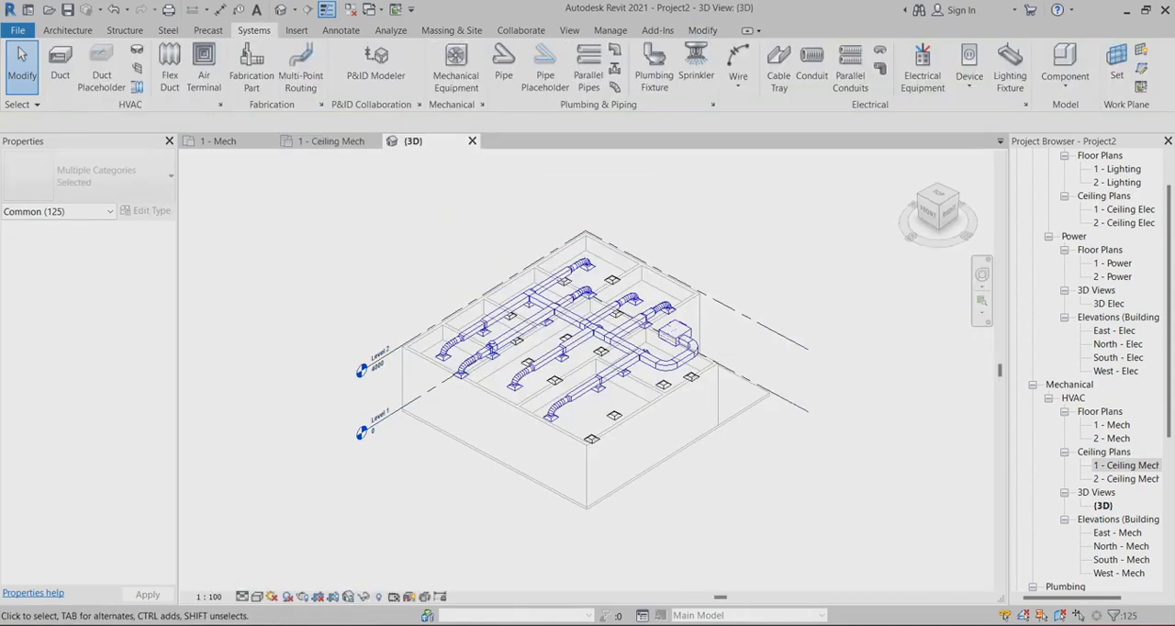
Set the visual style of the 3D view to Shaded to inspect the generated duct network
scroll(557, 394, up, 3)
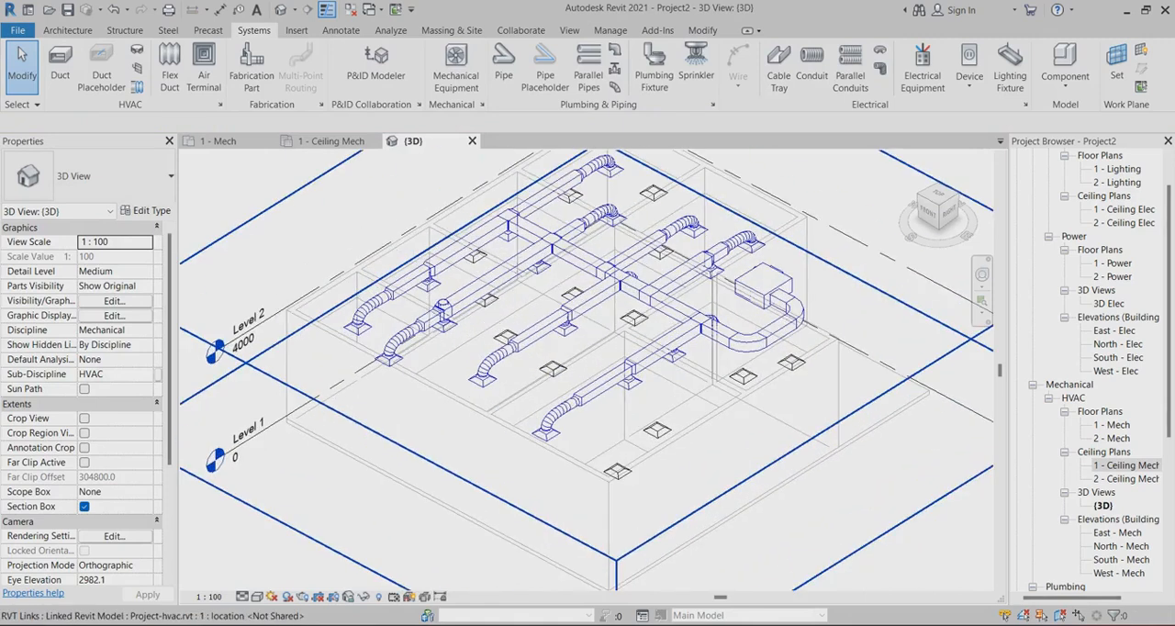
scroll(571, 343, down, 3)
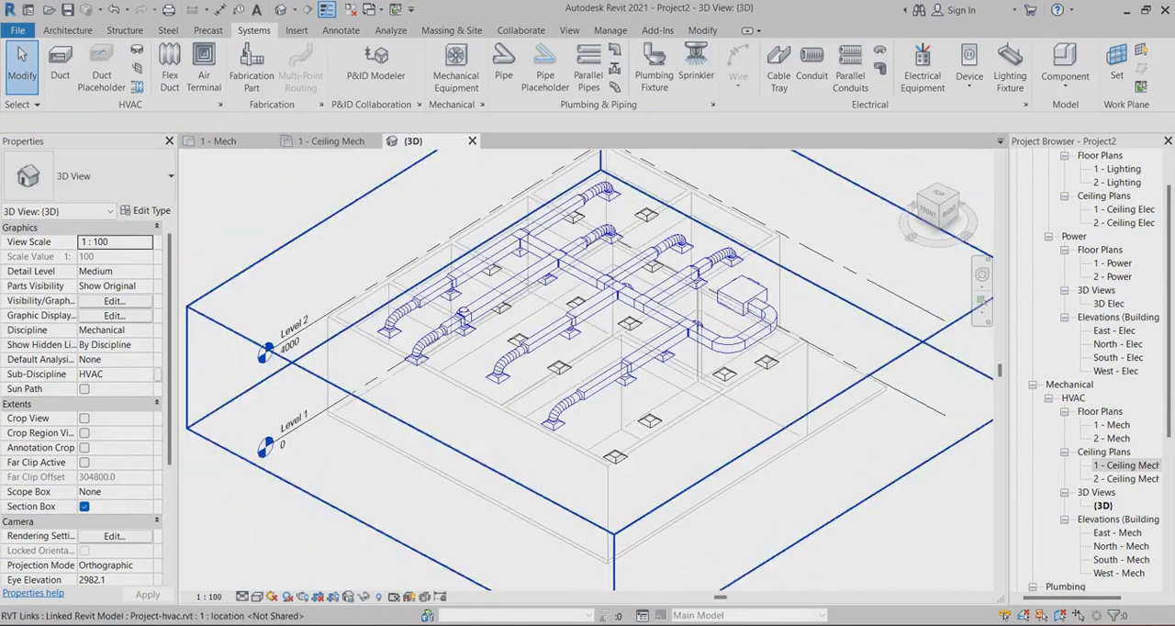
shift+middle_drag(570, 343, 769, 382)
scroll(624, 286, up, 2)
shift+middle_drag(624, 290, 624, 312)
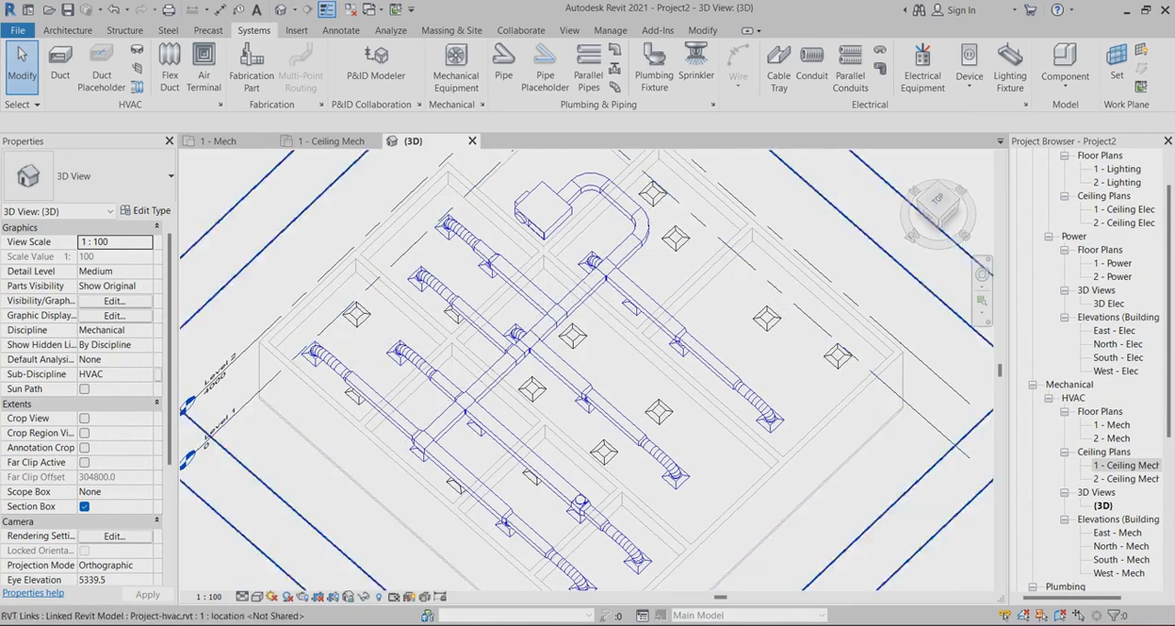
scroll(624, 313, down, 3)
click(258, 597)
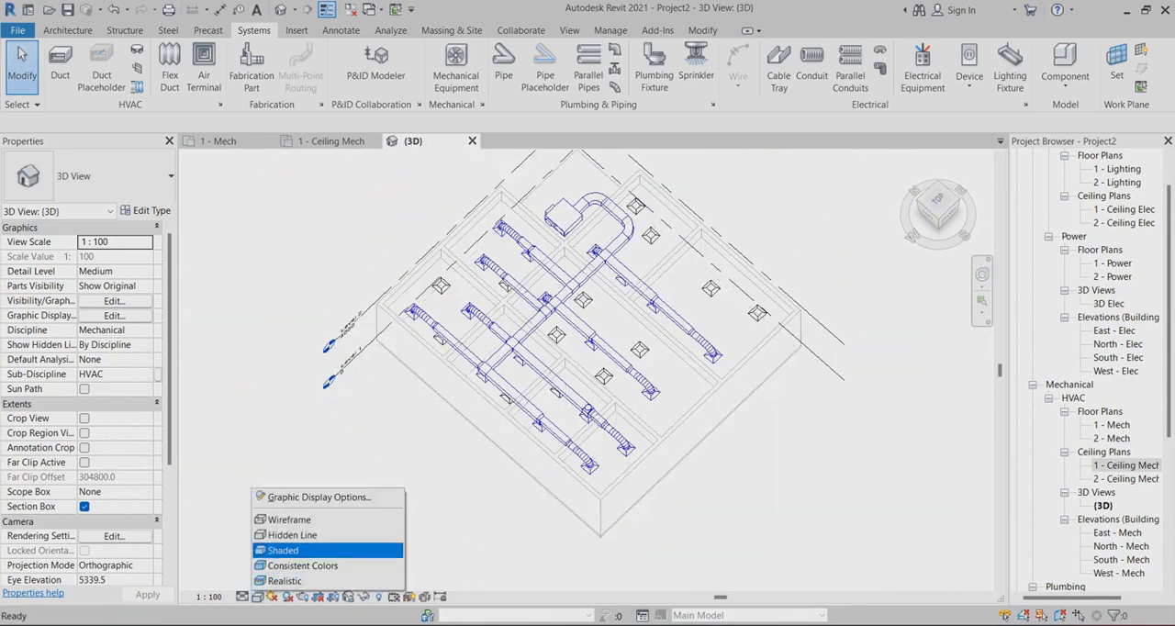
click(282, 550)
scroll(646, 233, up, 3)
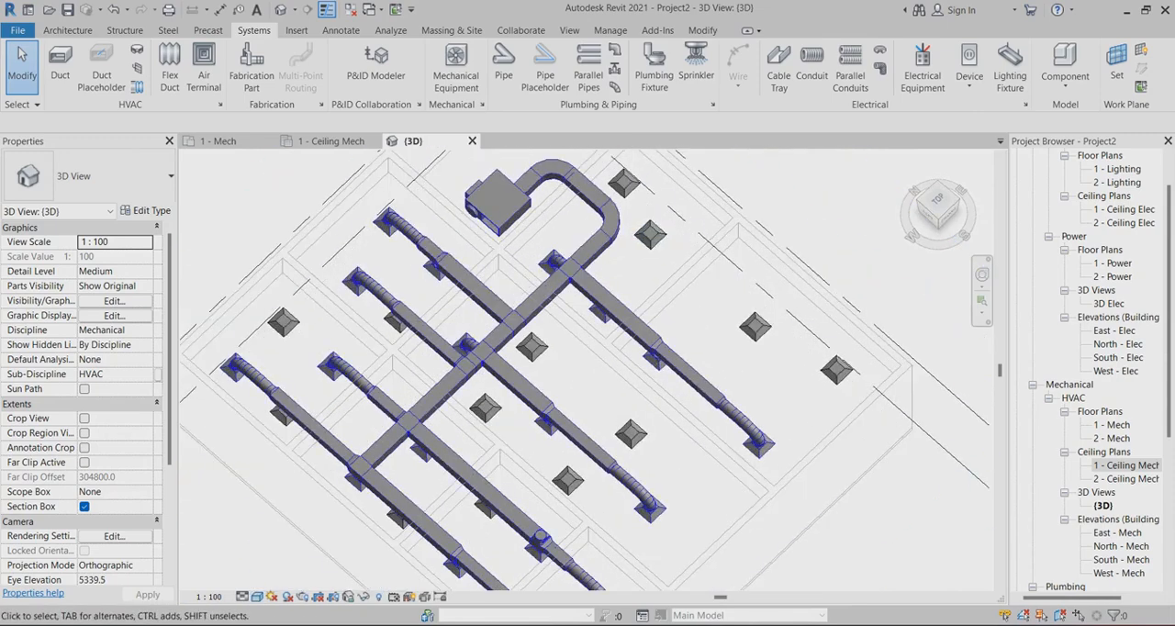
scroll(826, 236, down, 2)
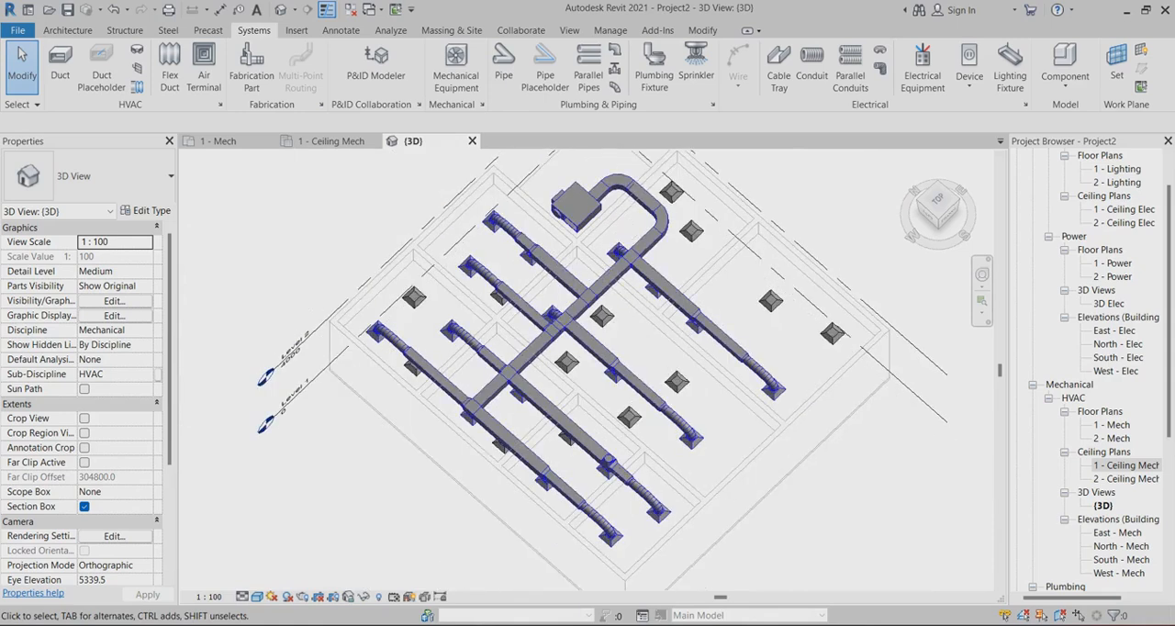
scroll(879, 283, up, 1)
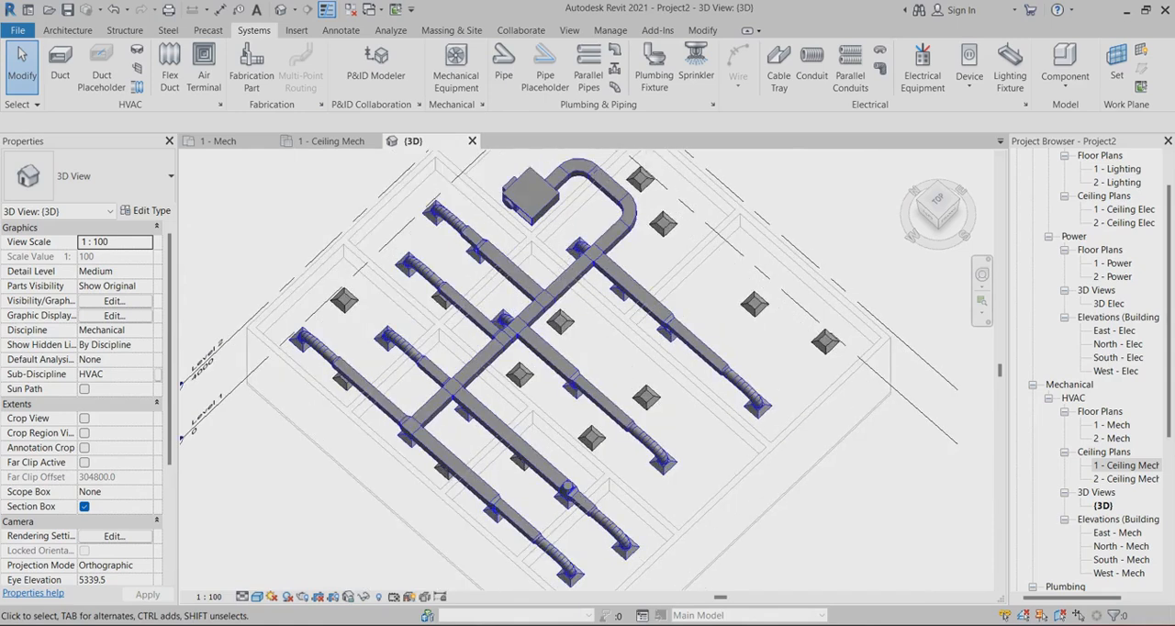
Return to the 1 - Ceiling Mech plan and examine the supply ducts and the unconnected return and exhaust terminals
click(330, 141)
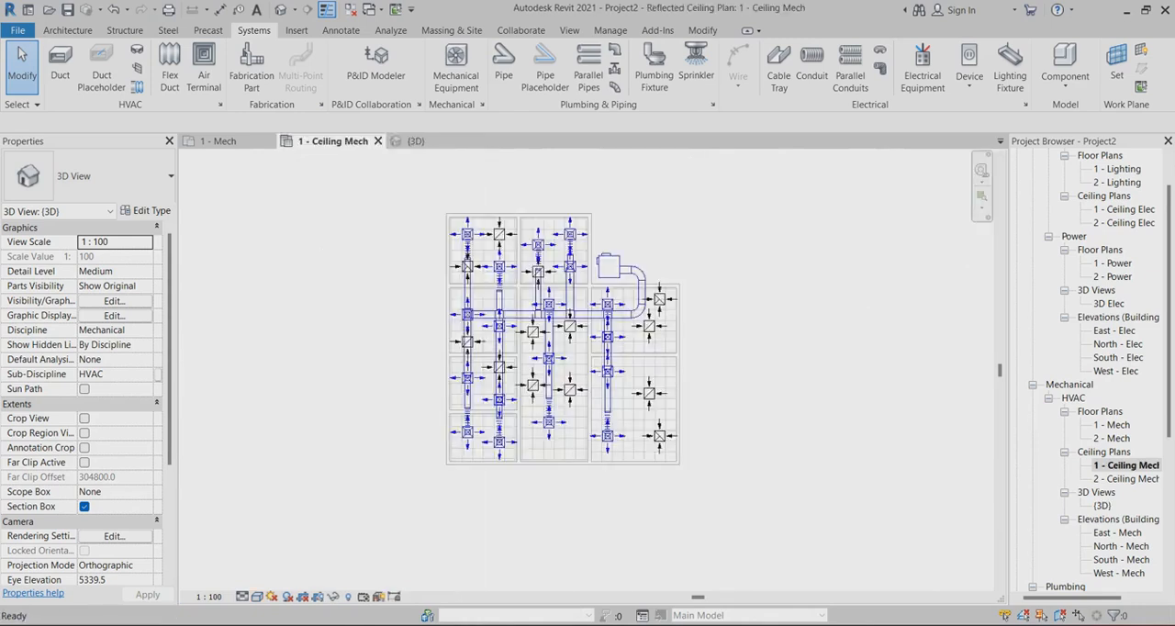
scroll(668, 336, up, 3)
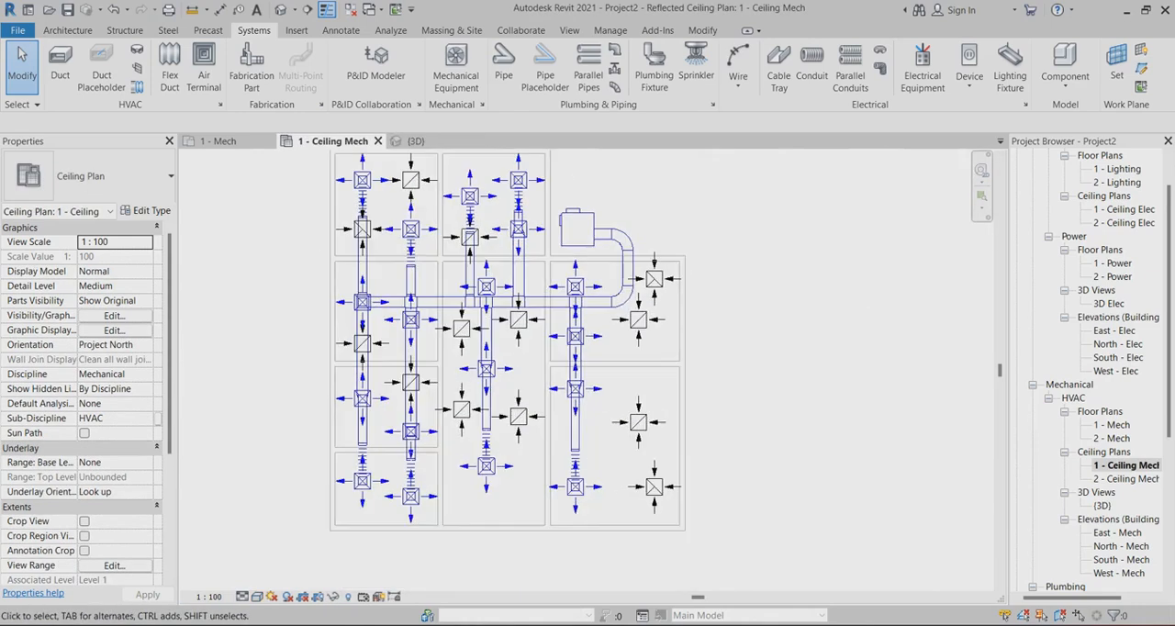
scroll(638, 428, up, 3)
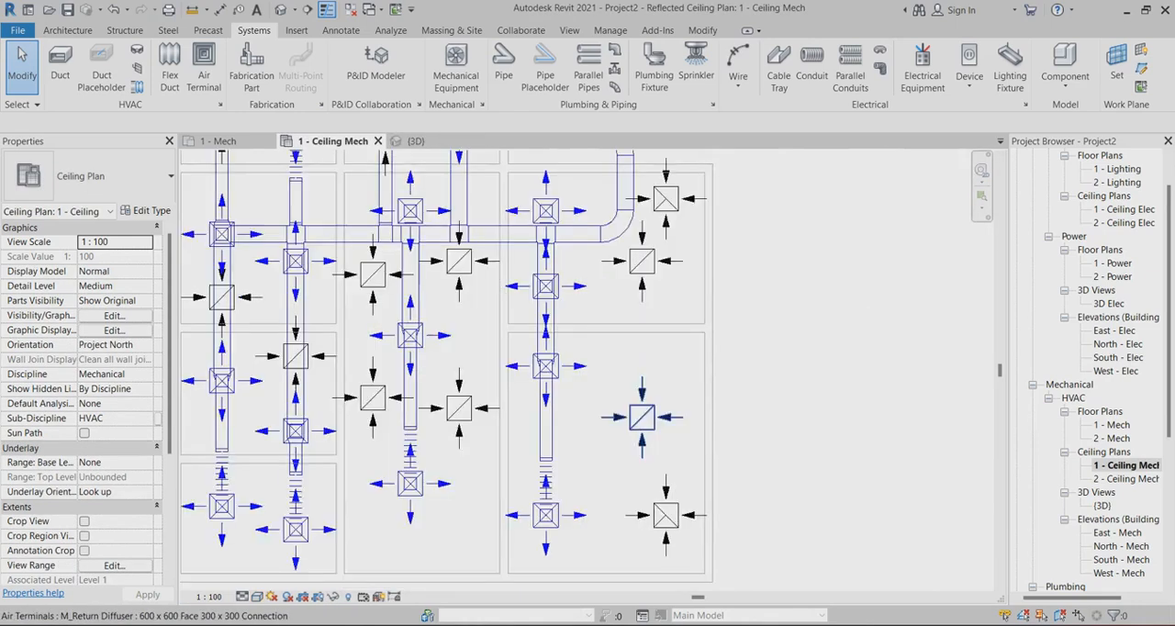
scroll(635, 391, down, 2)
scroll(756, 392, down, 2)
scroll(587, 188, up, 2)
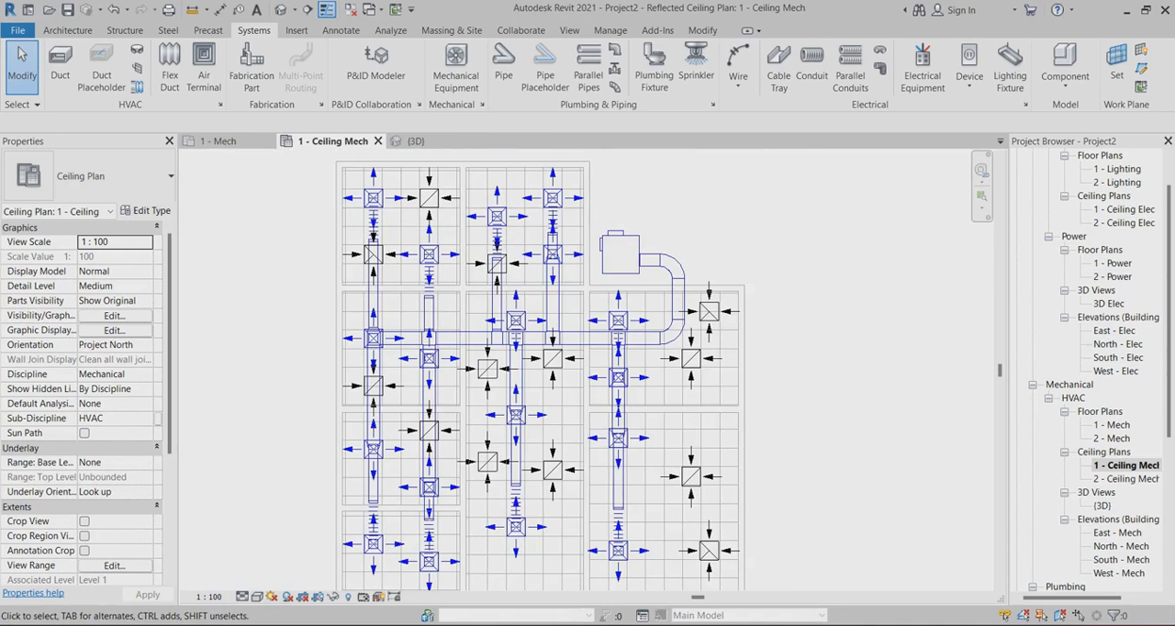
scroll(773, 241, down, 1)
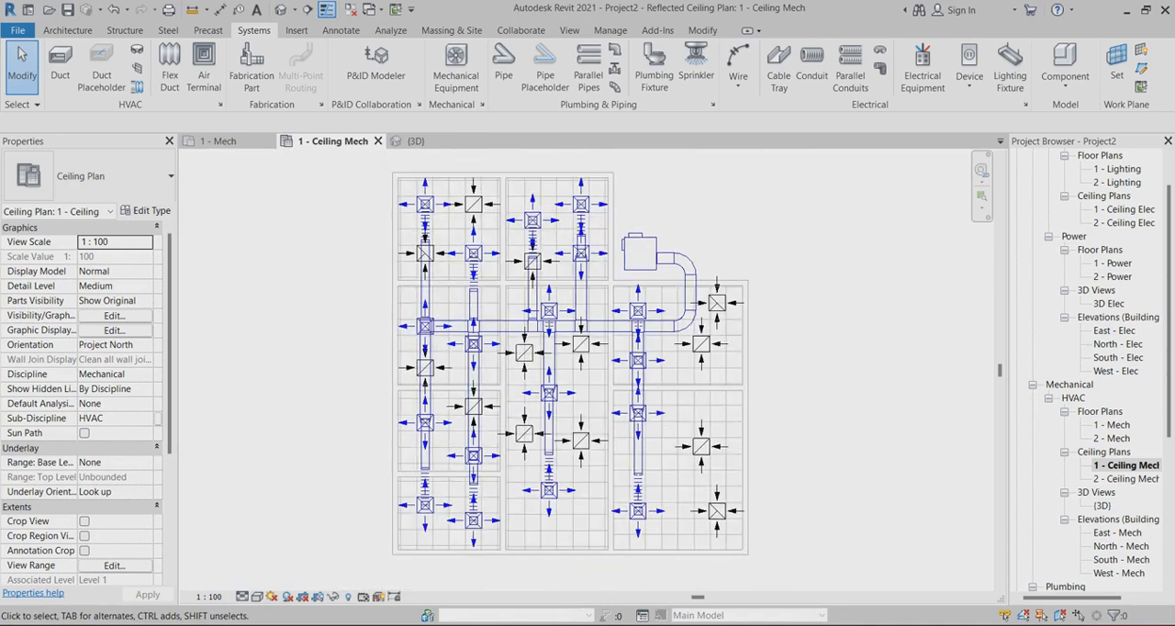